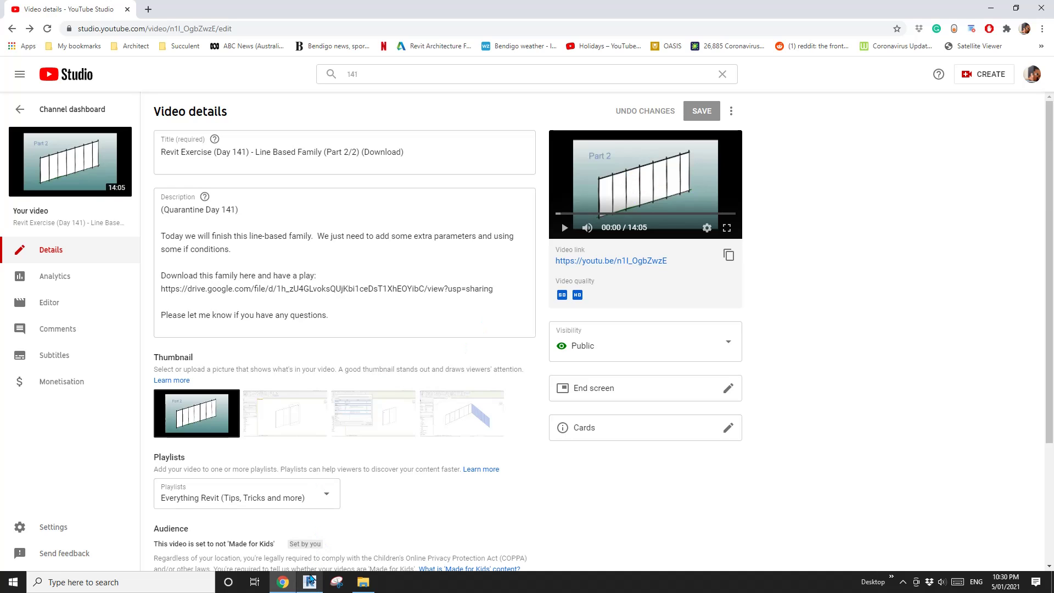
Step: Switch to Revit and create a new family from the Metric Generic Model Adaptive.rft template
click(309, 582)
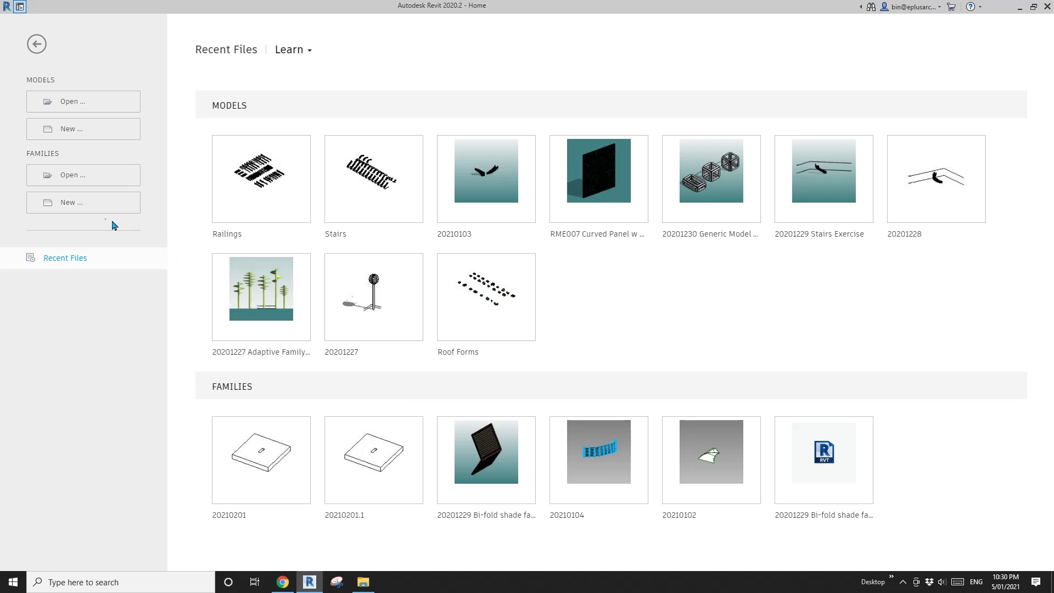
click(82, 202)
scroll(572, 233, down, 5)
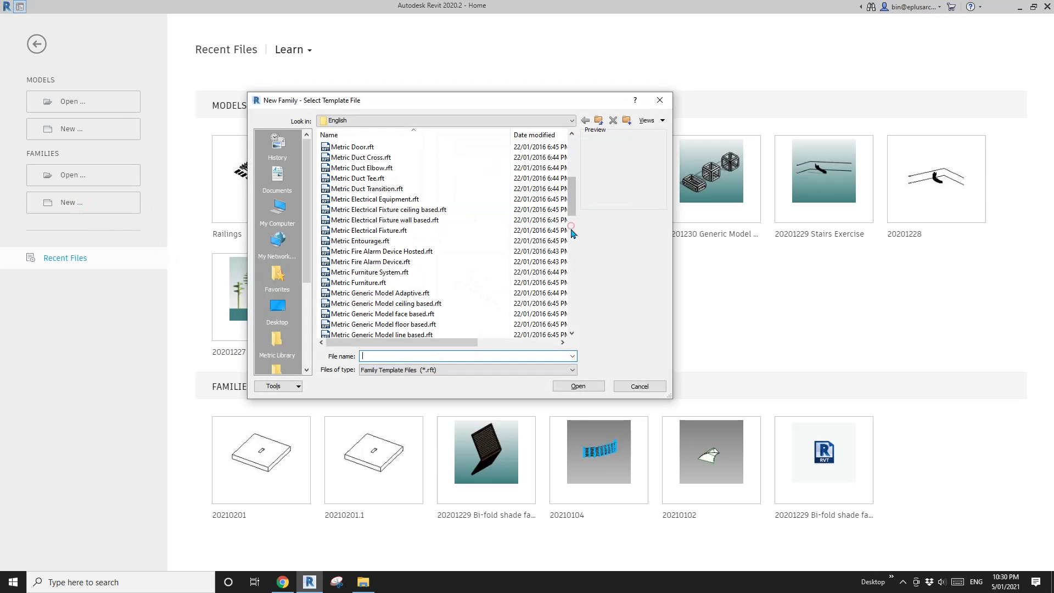
click(398, 293)
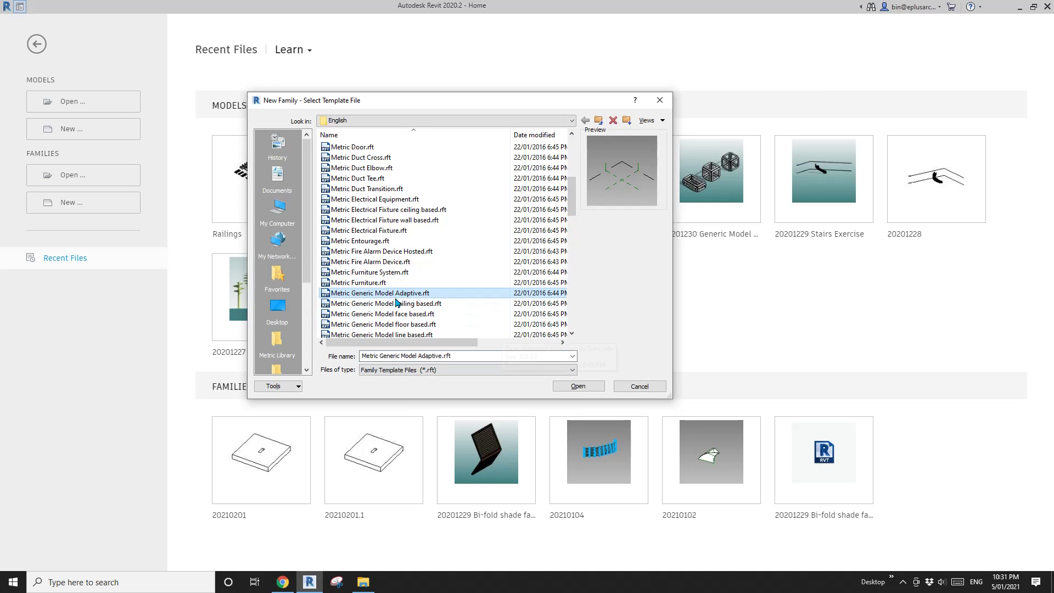
click(601, 388)
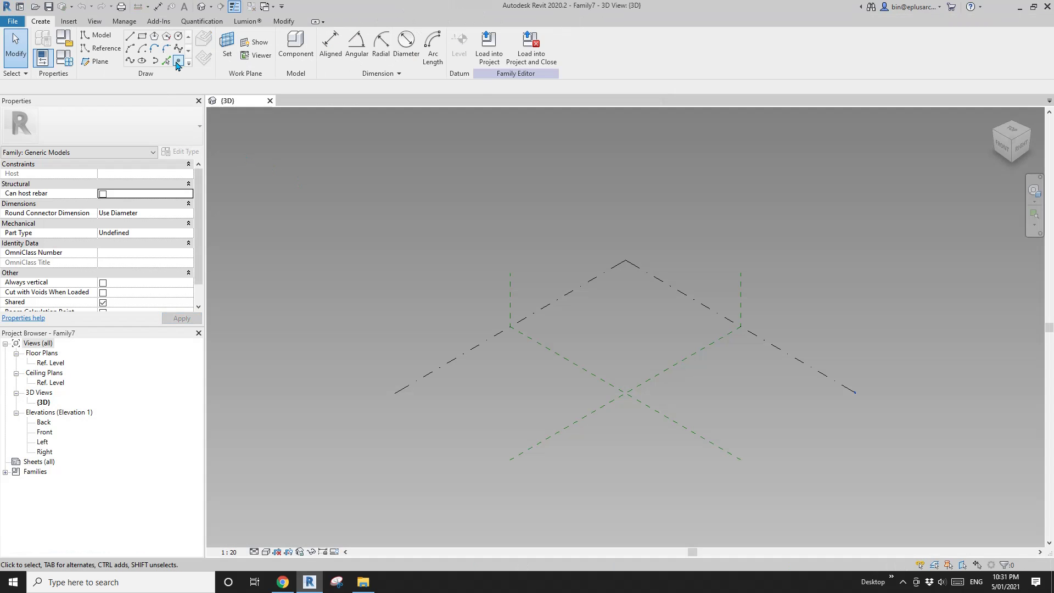
Step: Place two reference points on the Ref. Level and make them both adaptive
click(617, 337)
key(Escape)
drag(415, 293, 674, 408)
scroll(560, 344, up, 2)
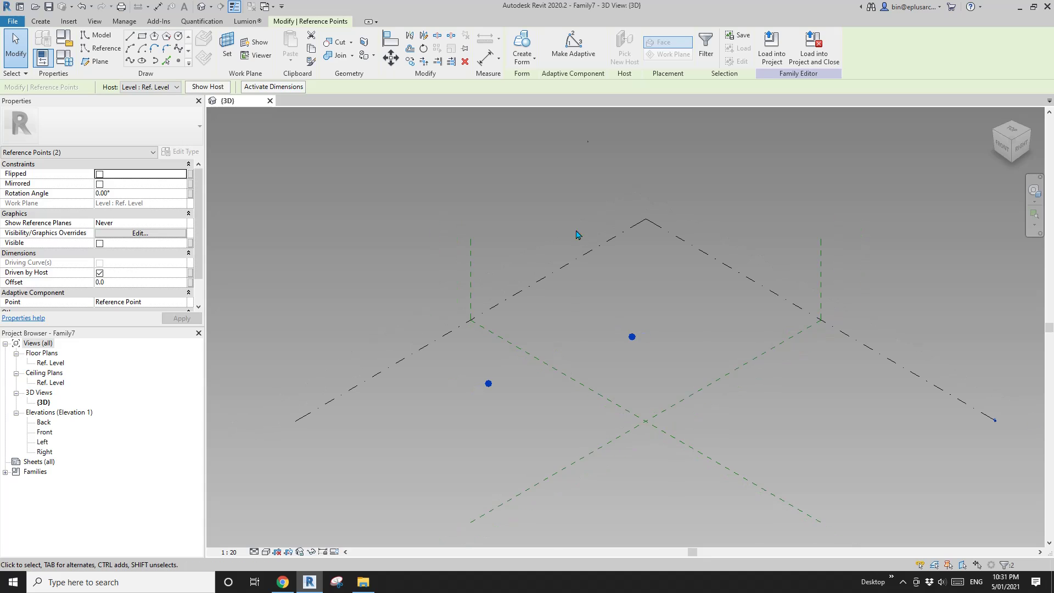
click(574, 47)
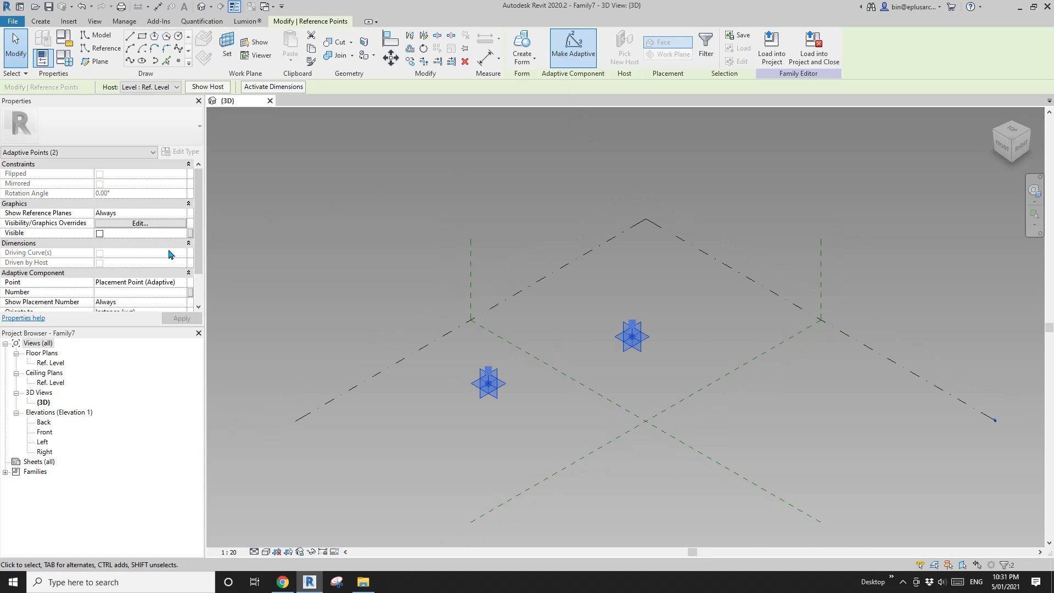
Step: Connect the two adaptive points with a spline converted to a reference line, and create a vertical surface form from it
click(130, 61)
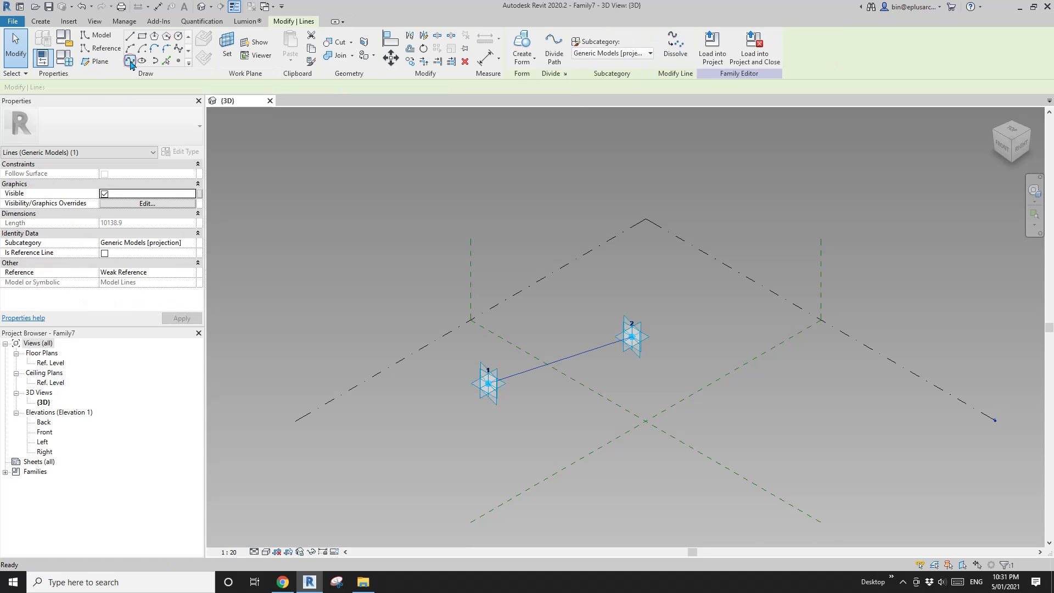
click(104, 253)
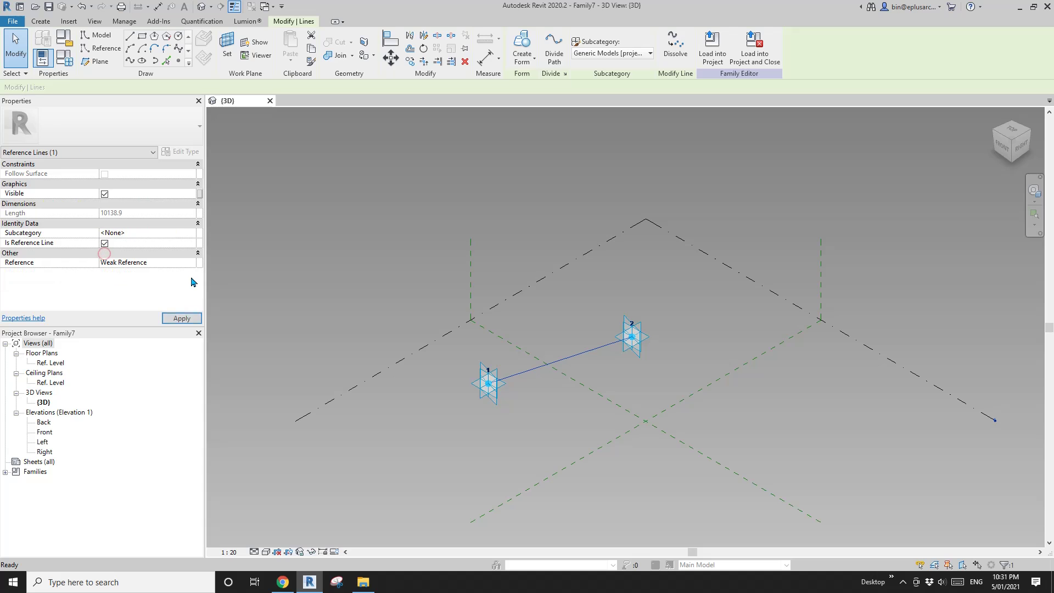
click(527, 45)
scroll(593, 352, up, 3)
shift+middle_drag(593, 352, 586, 286)
click(543, 377)
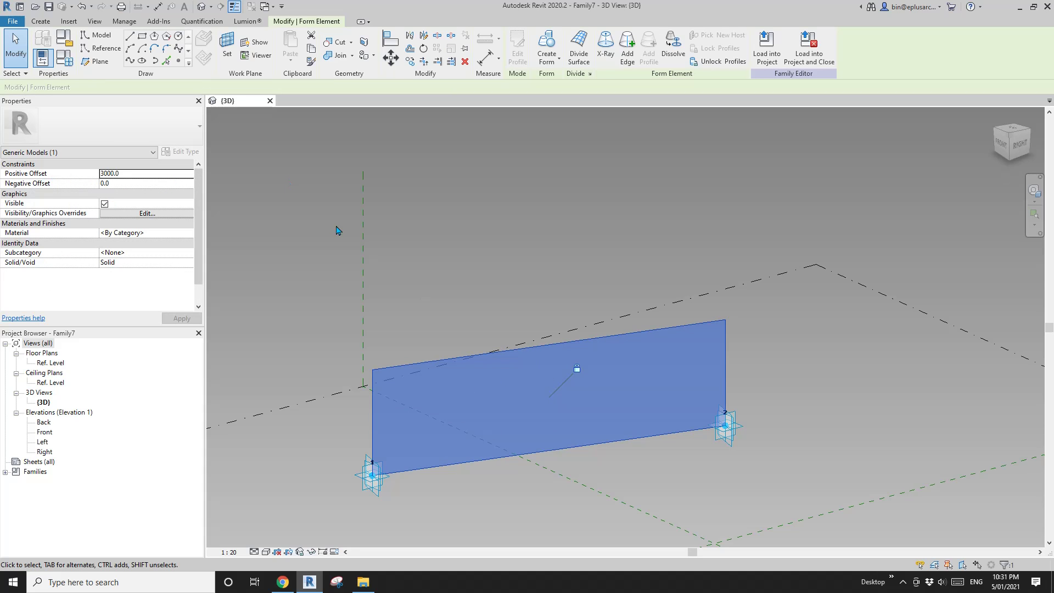
Step: Associate the surface form's Positive Offset with a new type family parameter named H
click(199, 174)
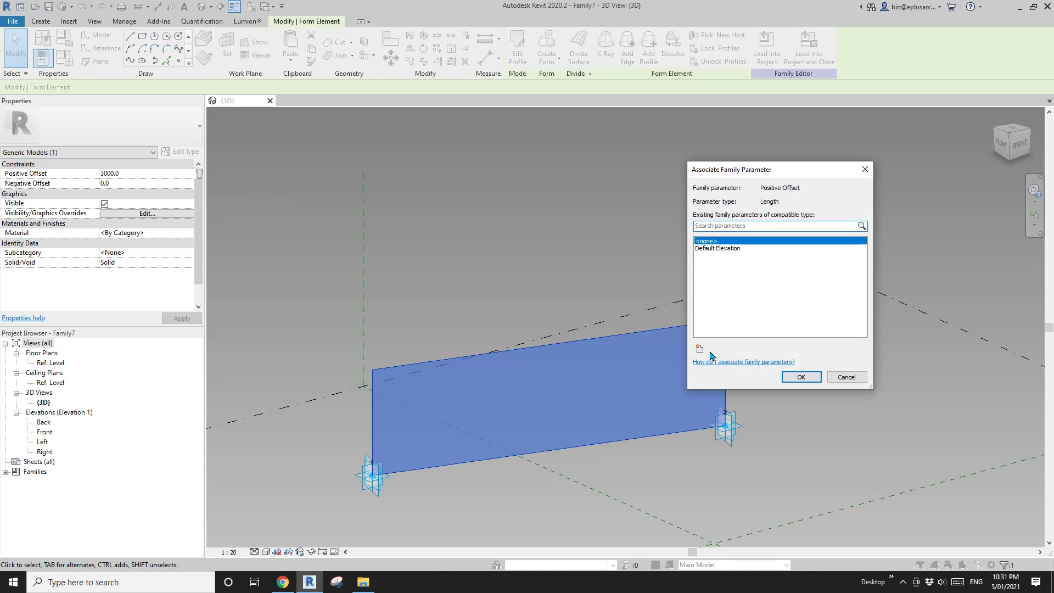
click(700, 351)
text(H)
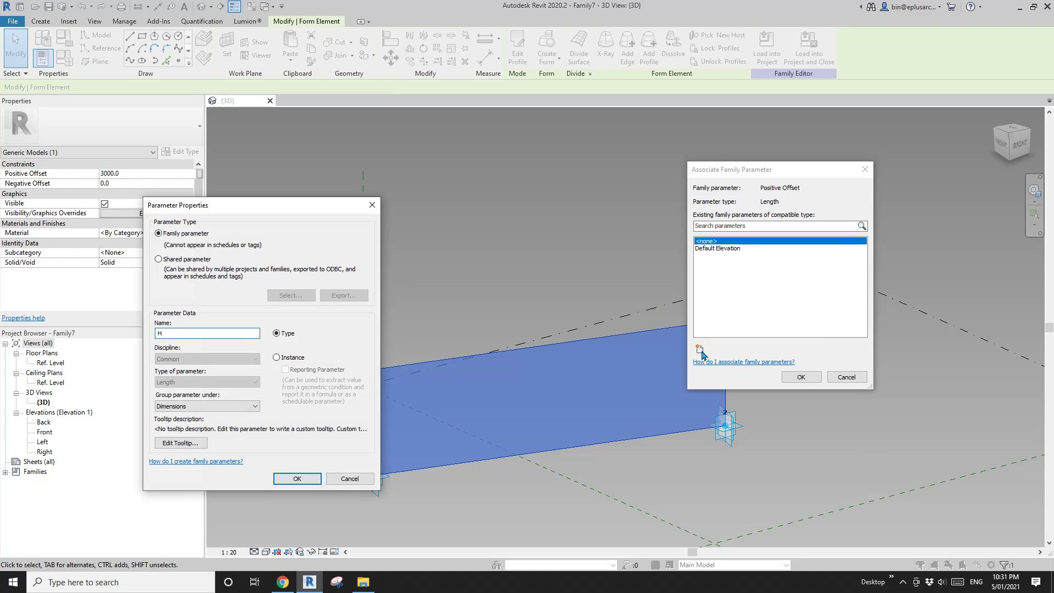
click(297, 479)
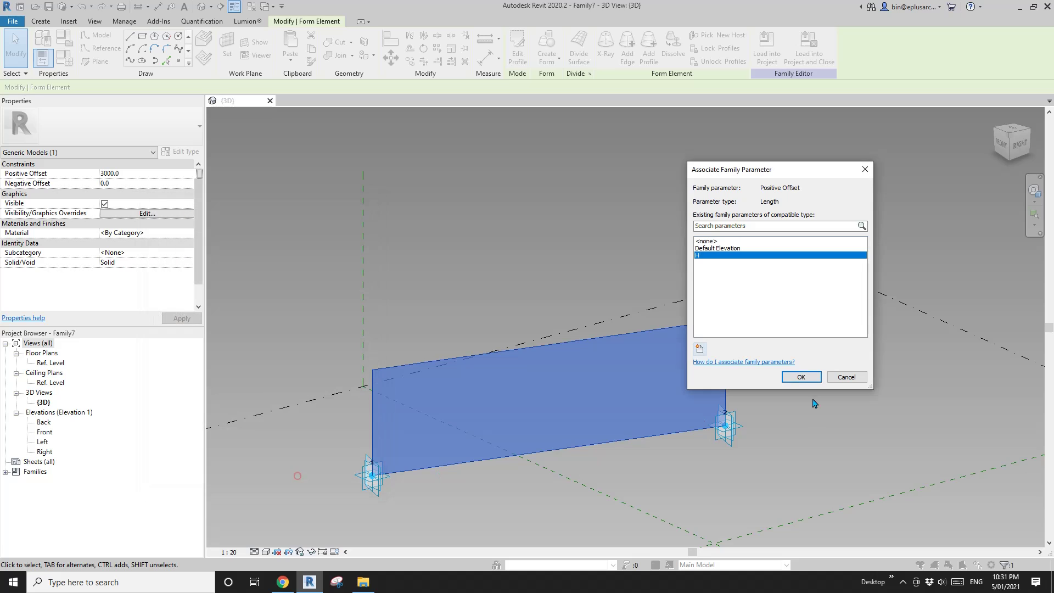
click(801, 378)
Step: Divide the vertical surface and set its U Grid layout to None
middle_drag(545, 310, 543, 284)
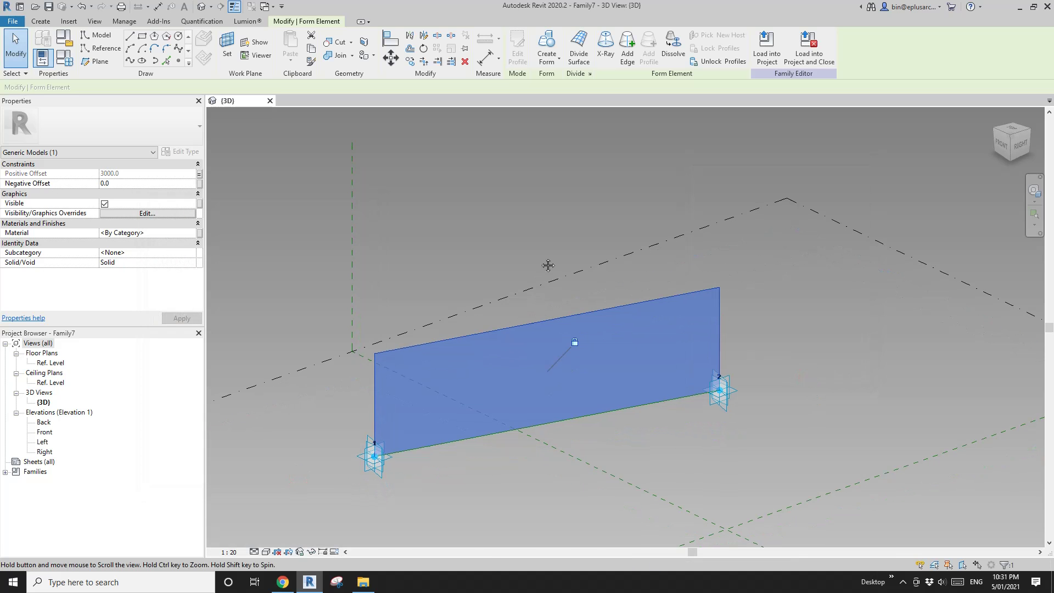
click(578, 52)
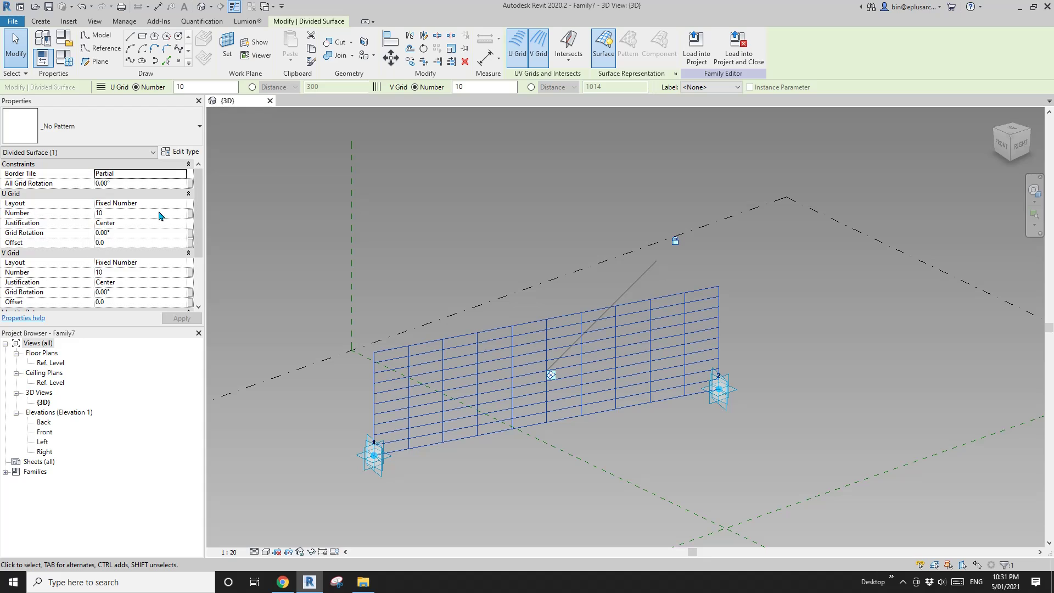
click(140, 203)
click(183, 203)
click(104, 214)
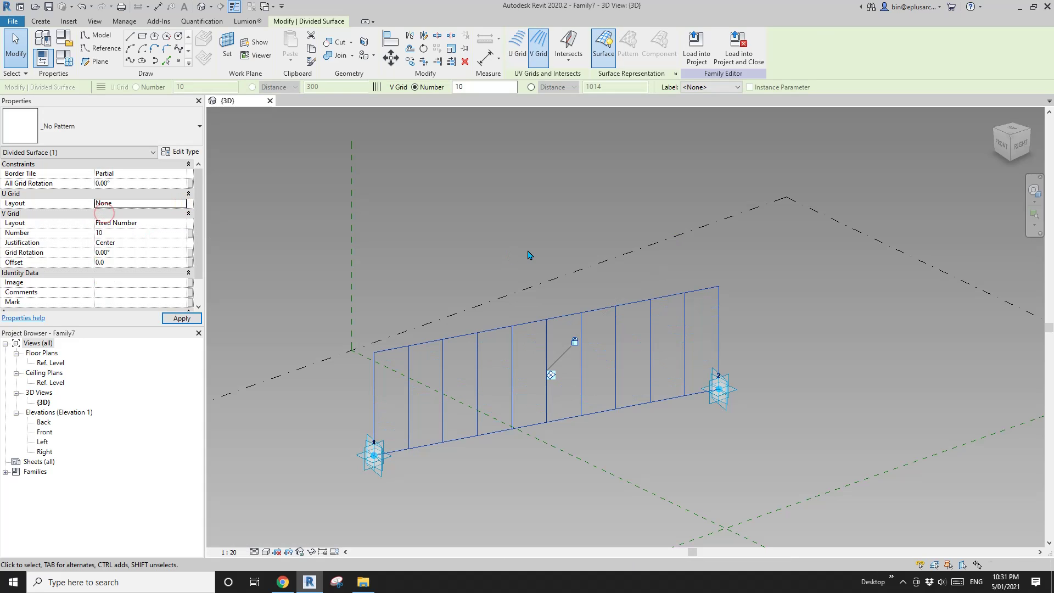
Step: Set the divided surface's V Grid layout to Fixed Distance with a distance of 1200
click(166, 224)
click(183, 224)
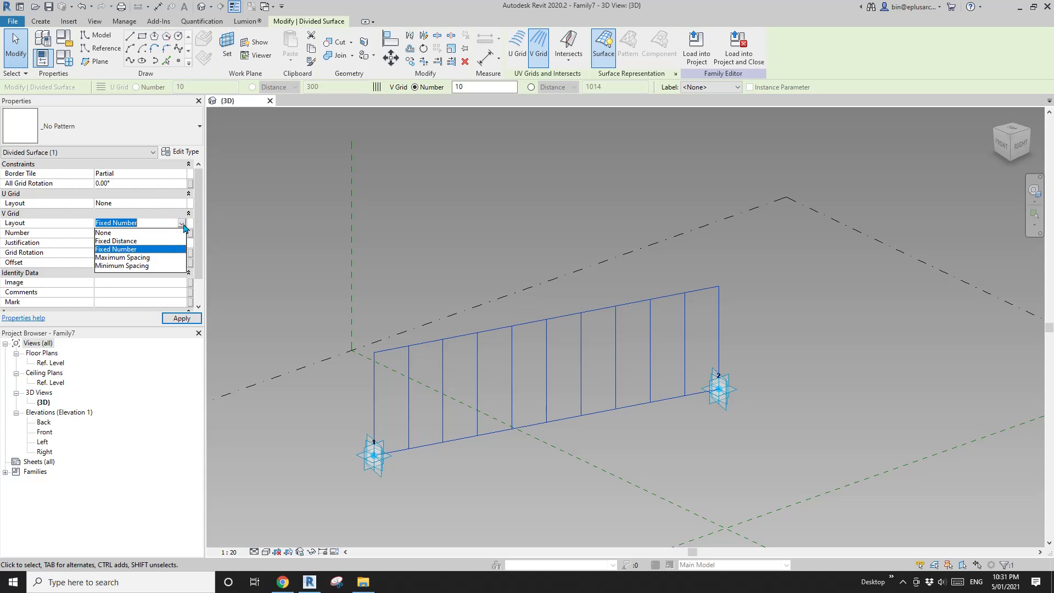
click(116, 241)
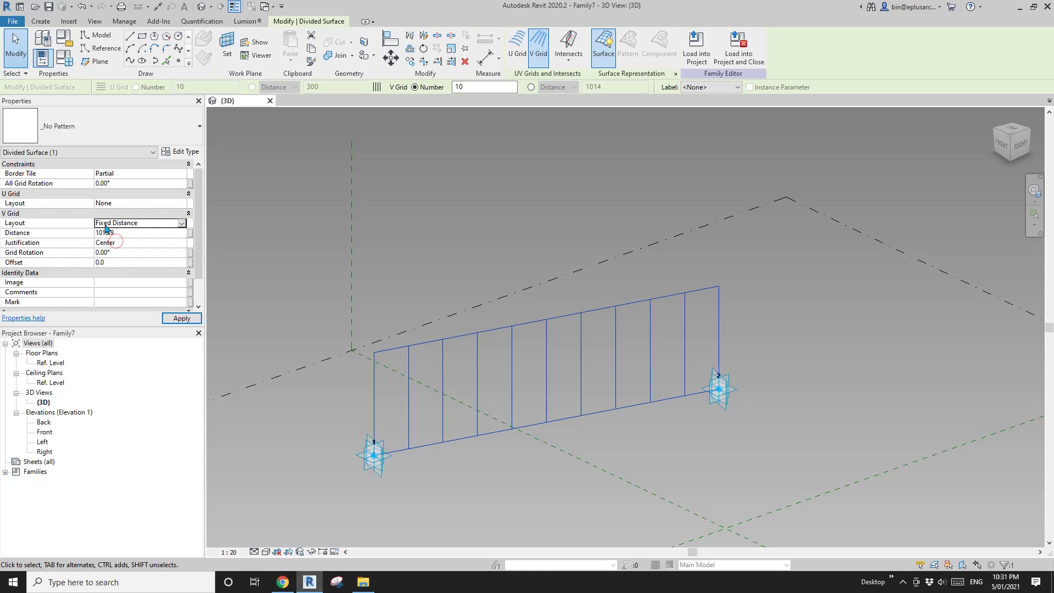
click(138, 233)
text(1200)
Step: Associate the V Grid distance with a new instance family parameter named W1
click(191, 233)
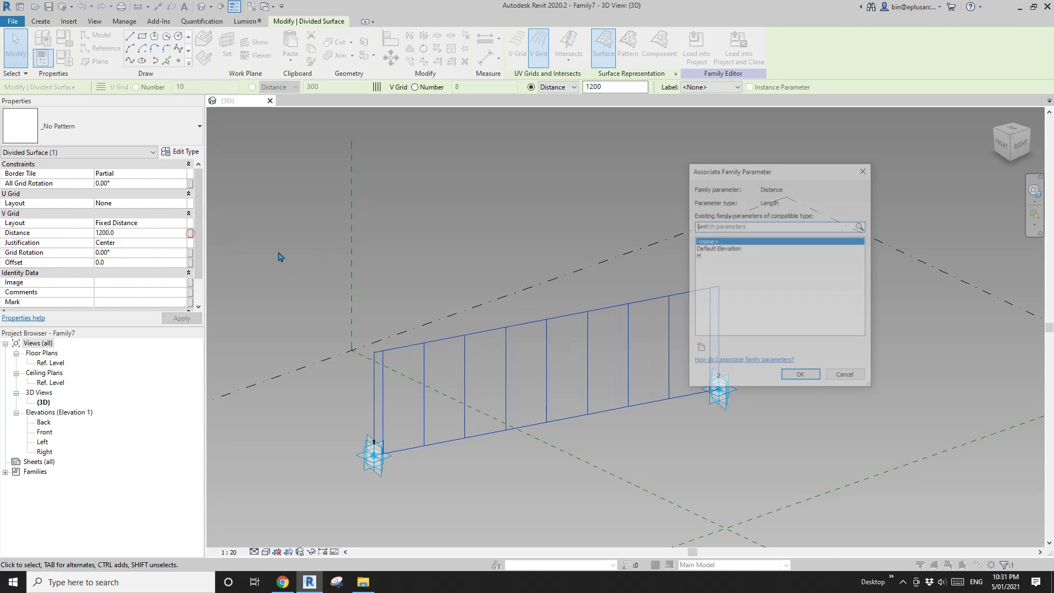
click(702, 350)
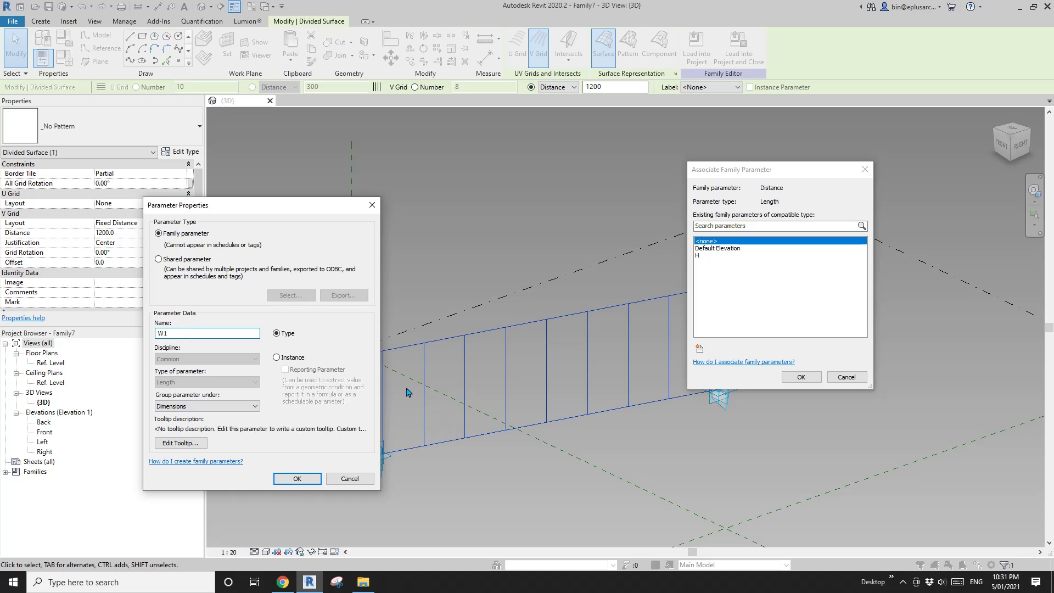
click(297, 479)
click(801, 377)
Step: Set the V Grid justification of the divided surface to Beginning
shift+middle_drag(572, 324, 623, 321)
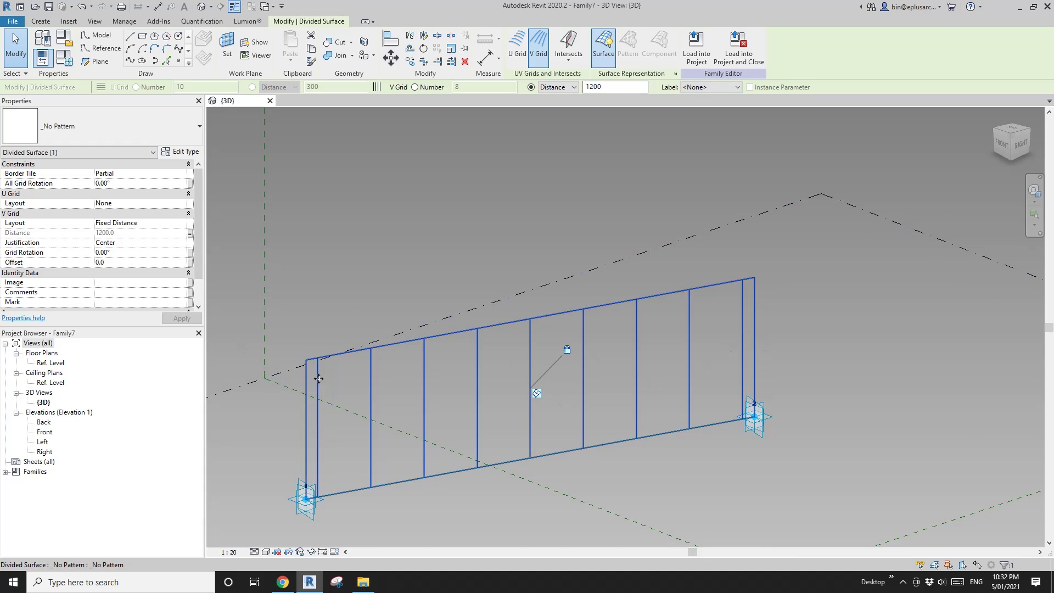
click(133, 244)
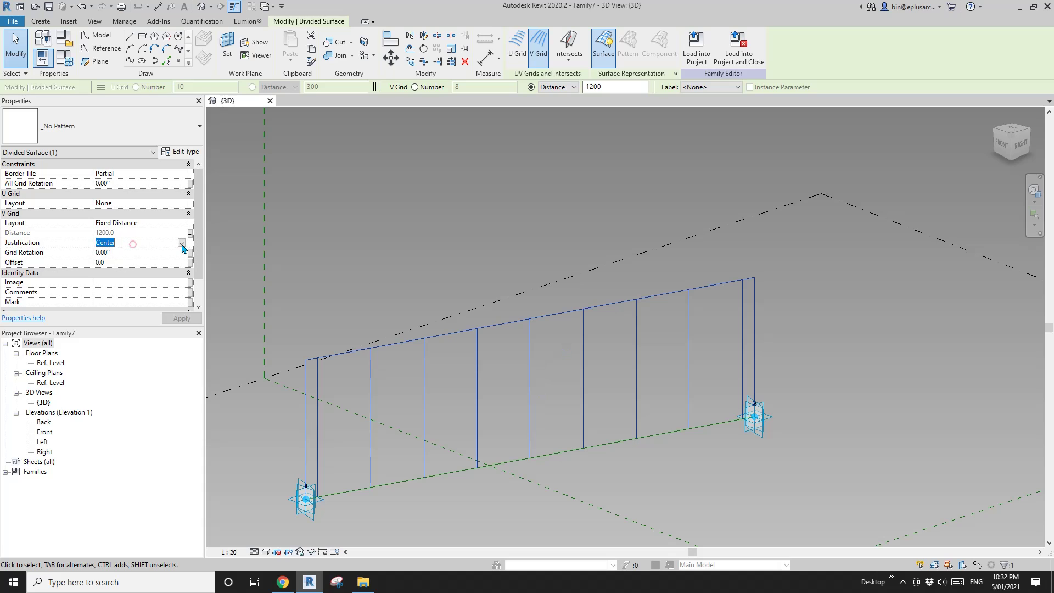
click(181, 243)
click(107, 252)
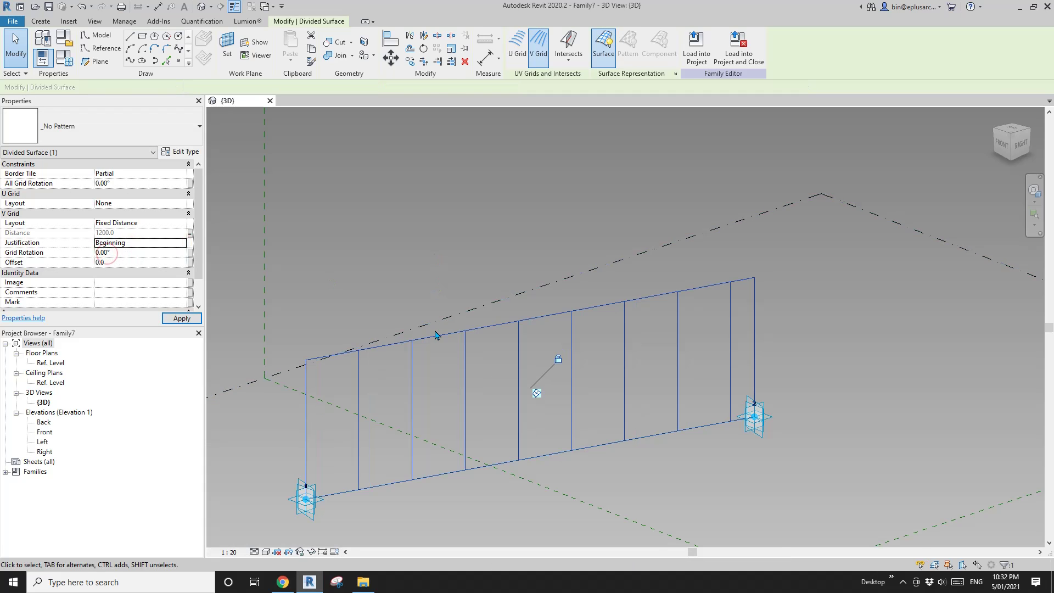
Step: Apply the Rectangle pattern to the divided surface and deselect it
shift+middle_drag(437, 335, 415, 351)
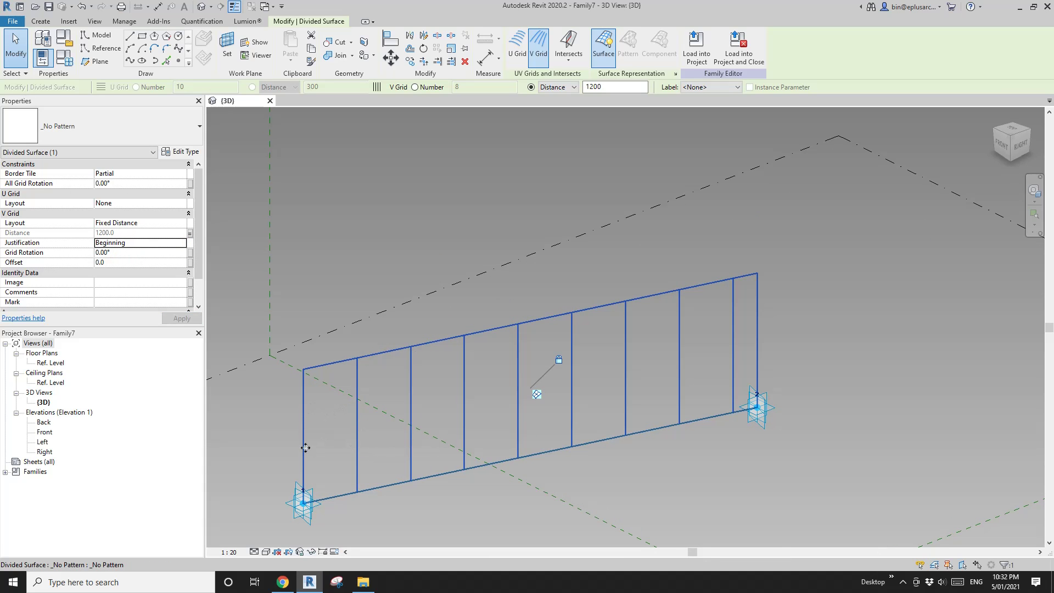
middle_drag(324, 487, 331, 450)
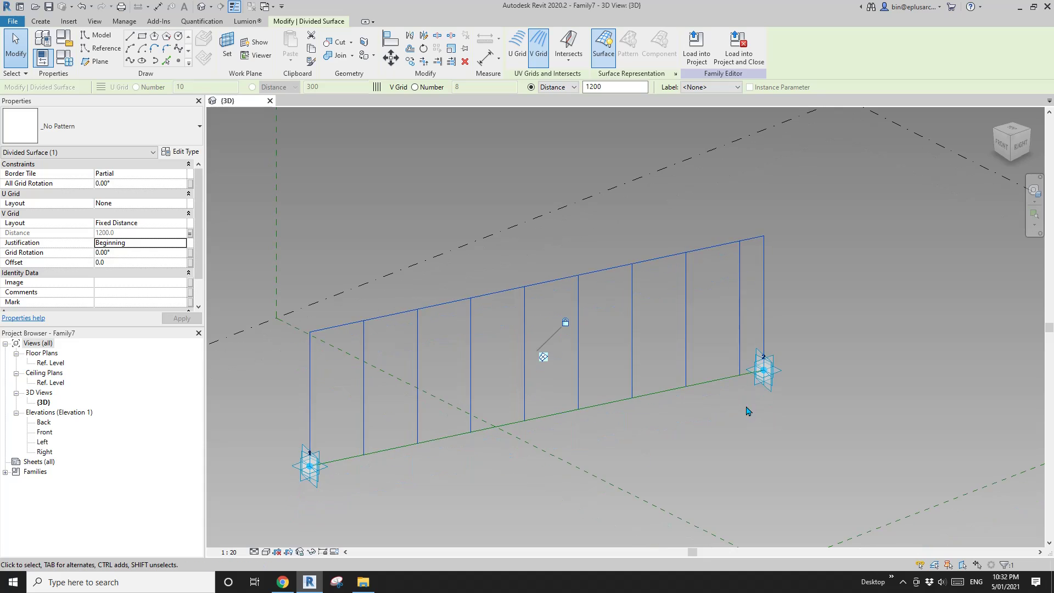
middle_drag(765, 307, 751, 295)
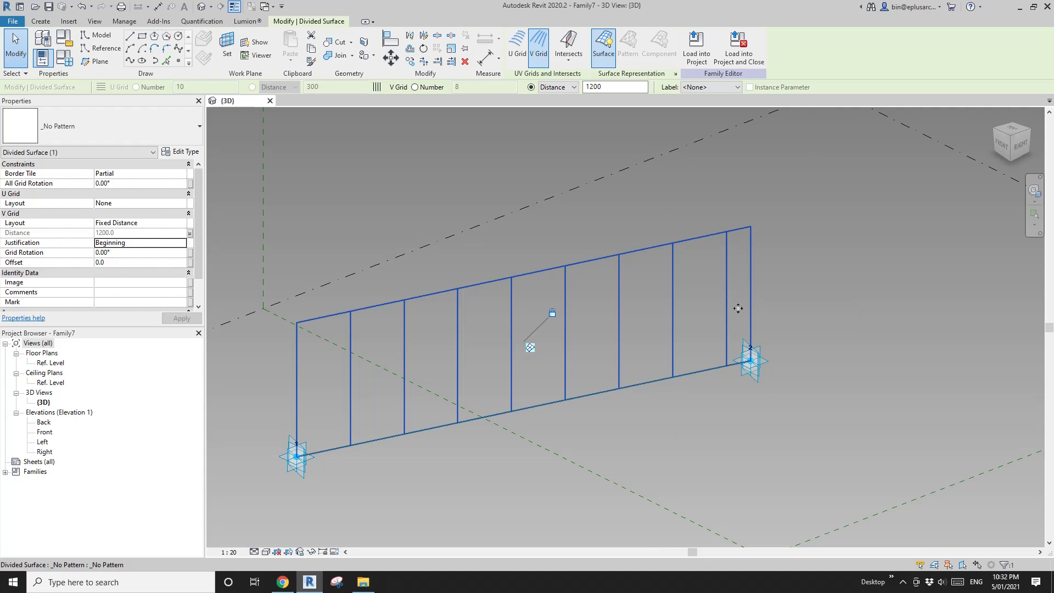
middle_drag(337, 273, 367, 250)
click(400, 299)
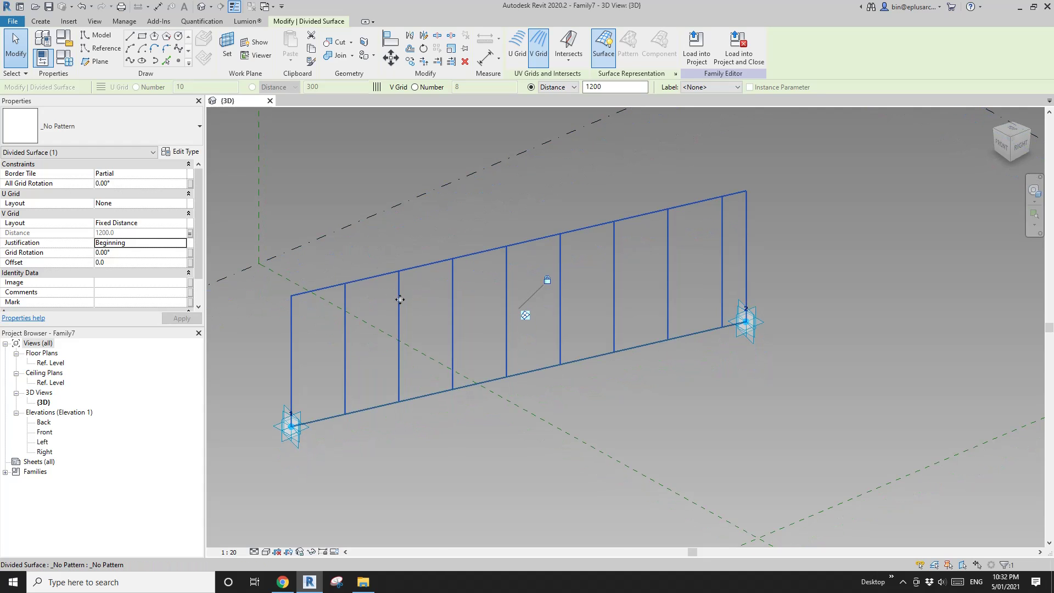
click(154, 126)
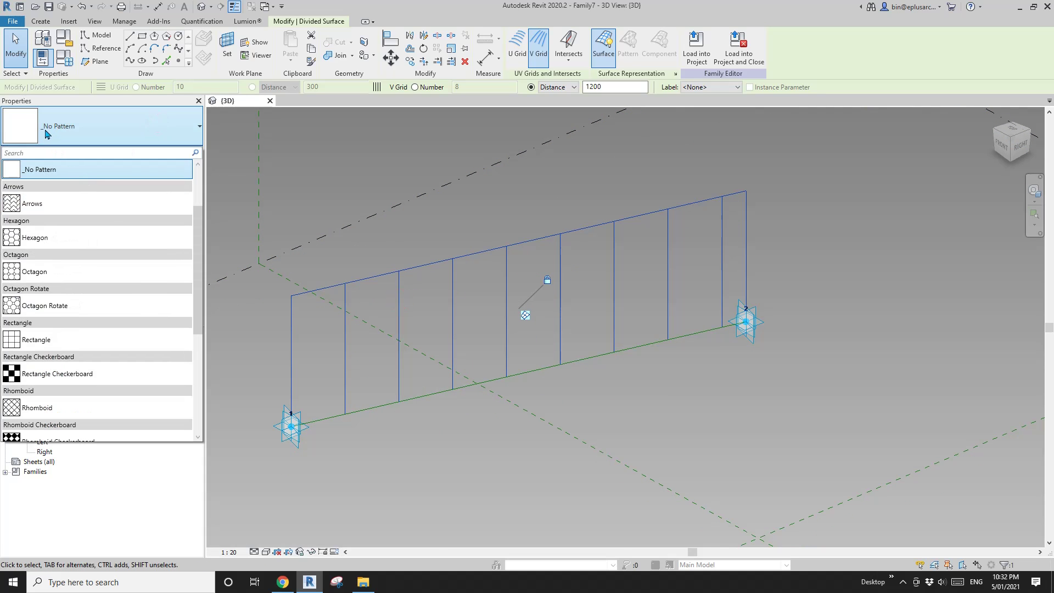
click(34, 345)
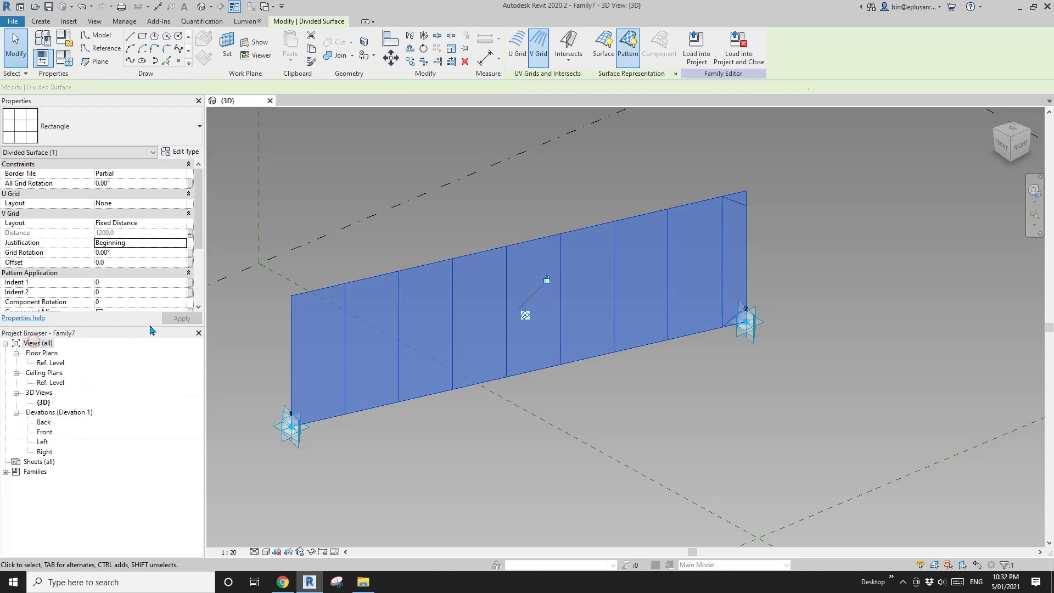
shift+middle_drag(619, 298, 709, 250)
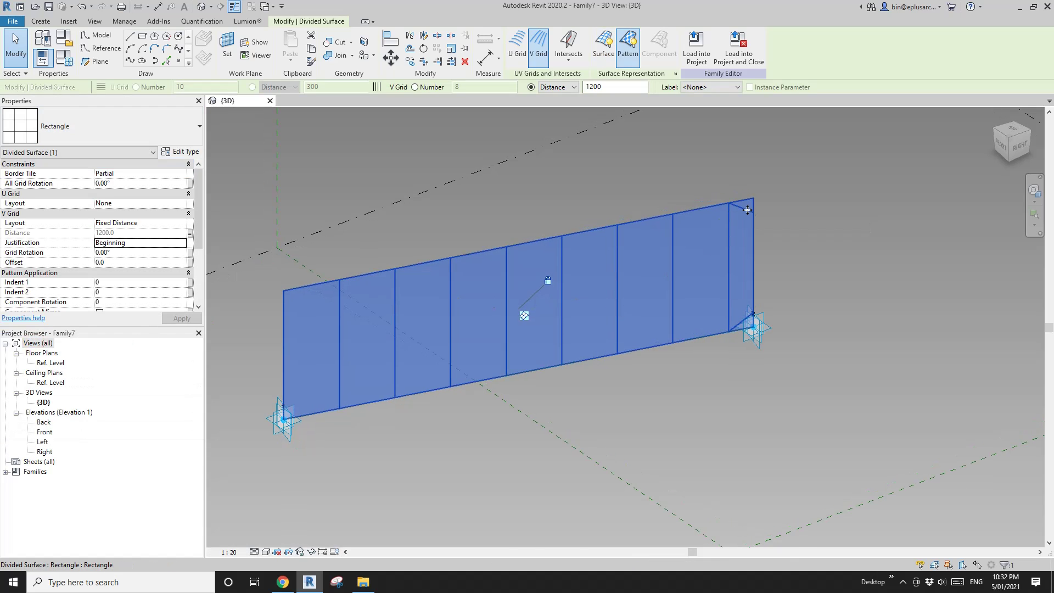
key(Escape)
Step: Set the Border Tile of the rectangle-patterned divided surface to Overhanging
scroll(739, 222, up, 2)
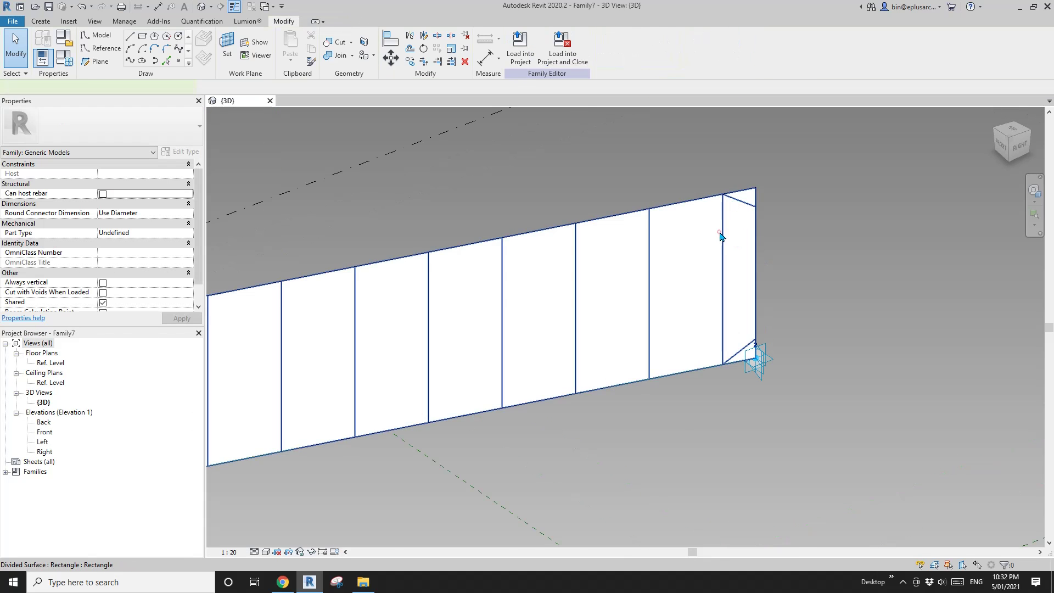
click(722, 237)
middle_drag(721, 237, 634, 265)
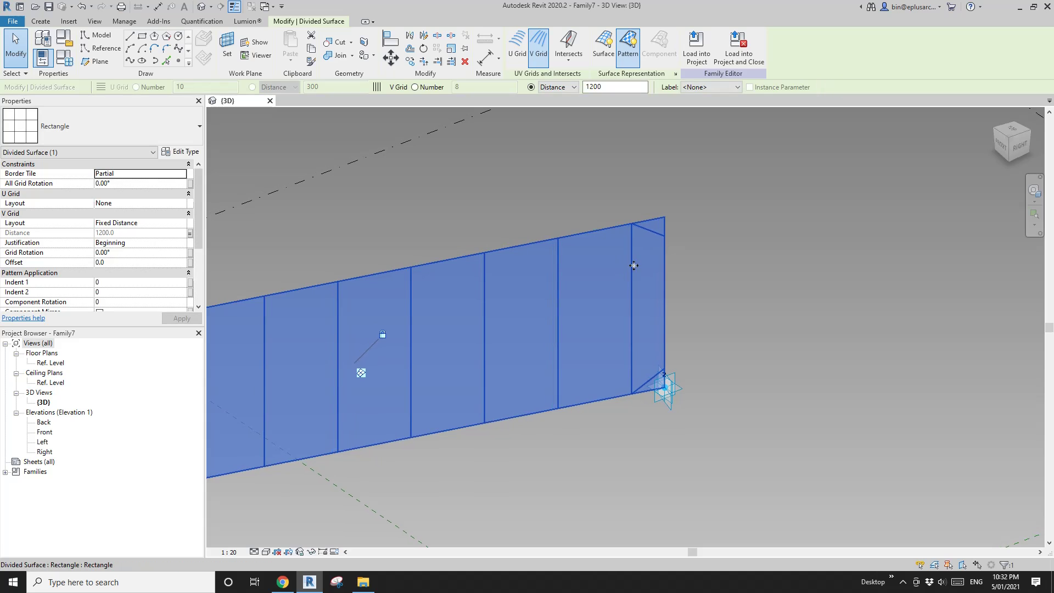
click(181, 173)
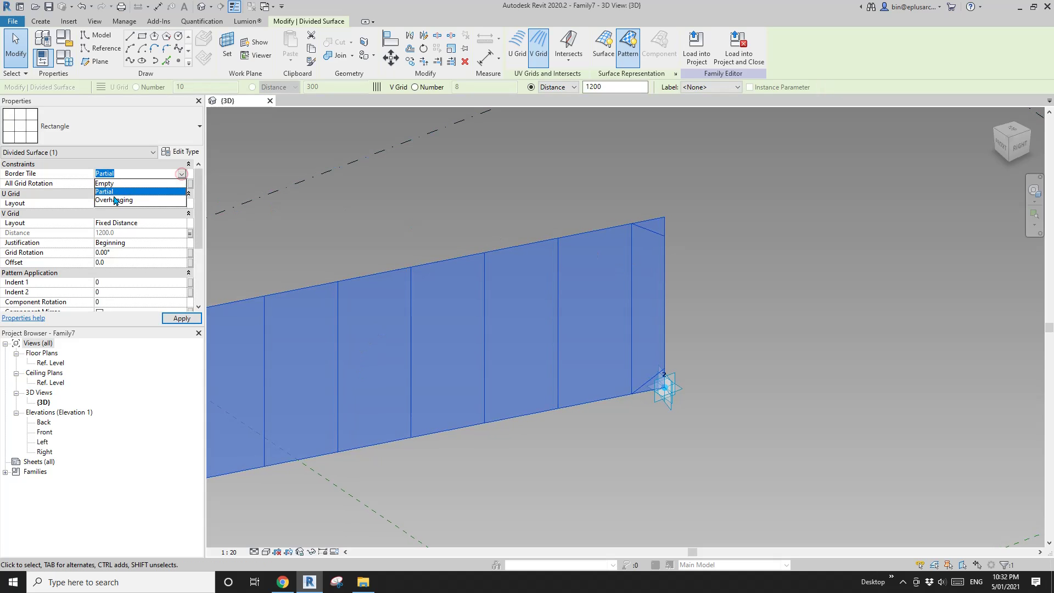
click(116, 201)
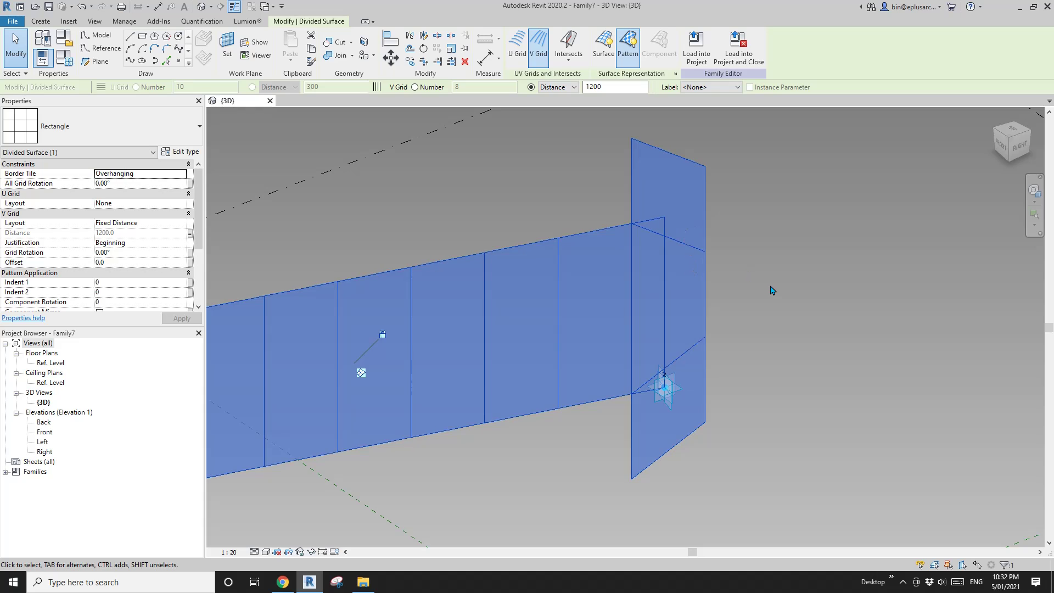
Step: Examine the overhanging border tile at the second adaptive point and select the divided surface again
scroll(656, 278, down, 2)
mouse_move(658, 305)
shift+middle_down()
mouse_move(609, 310)
mouse_move(659, 305)
shift+middle_up()
key(Escape)
scroll(586, 299, up, 2)
shift+middle_drag(586, 299, 575, 306)
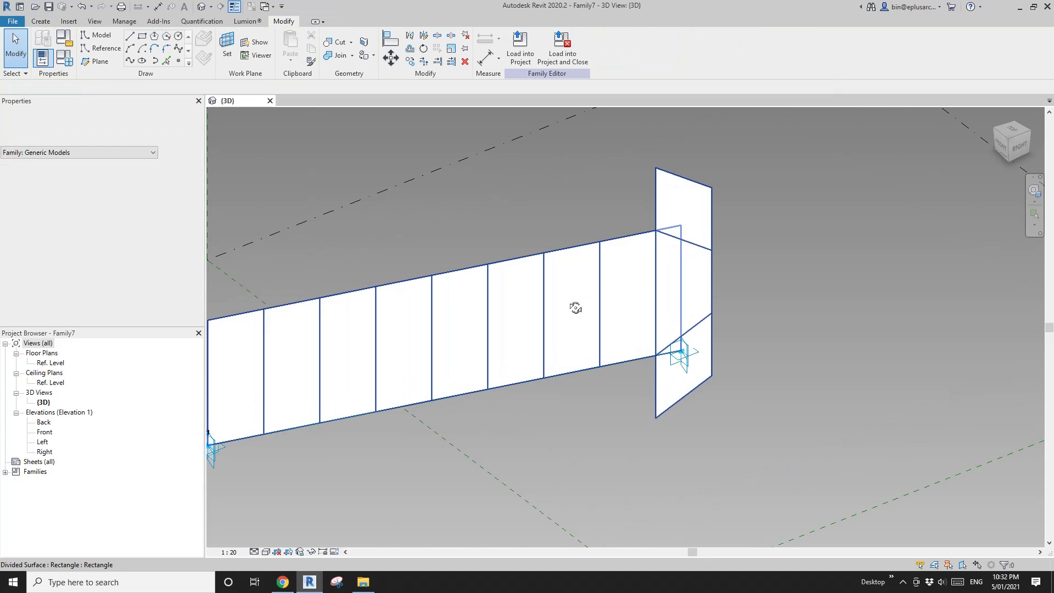
middle_drag(380, 256, 435, 256)
click(420, 314)
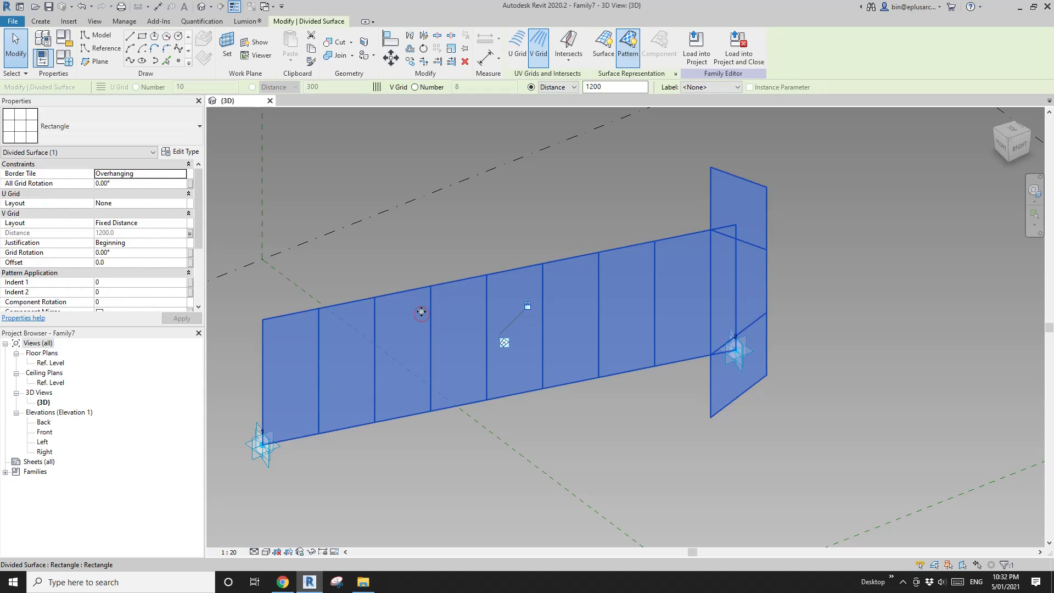
click(355, 226)
key(Escape)
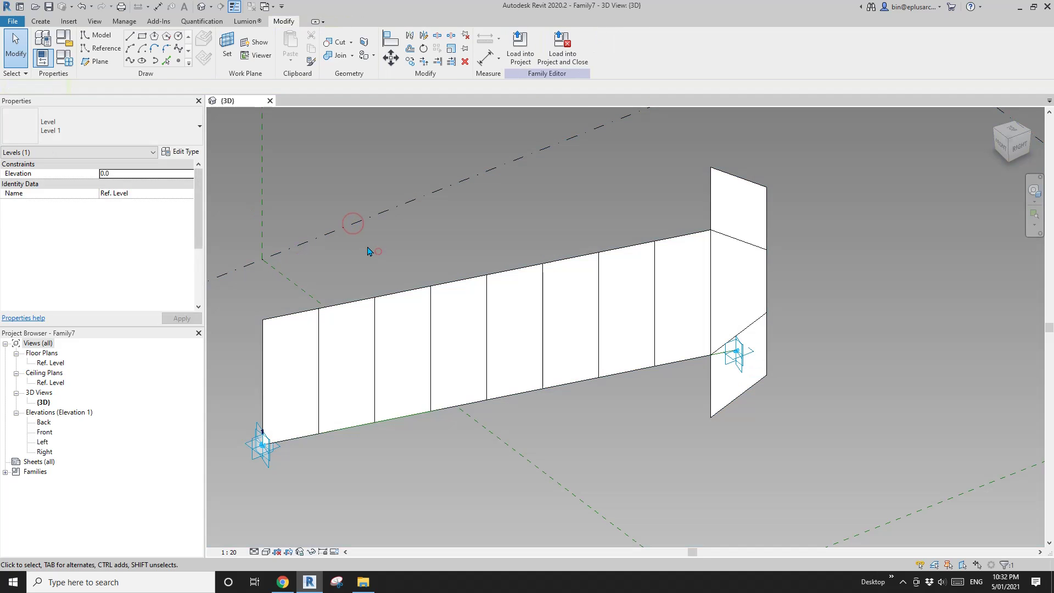
click(294, 378)
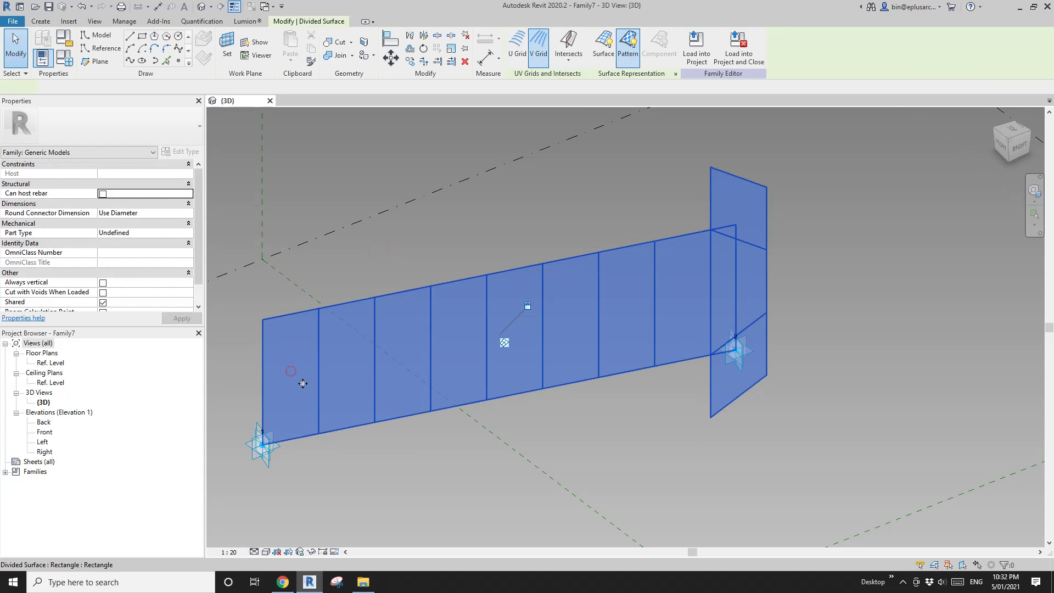
shift+middle_drag(301, 381, 330, 389)
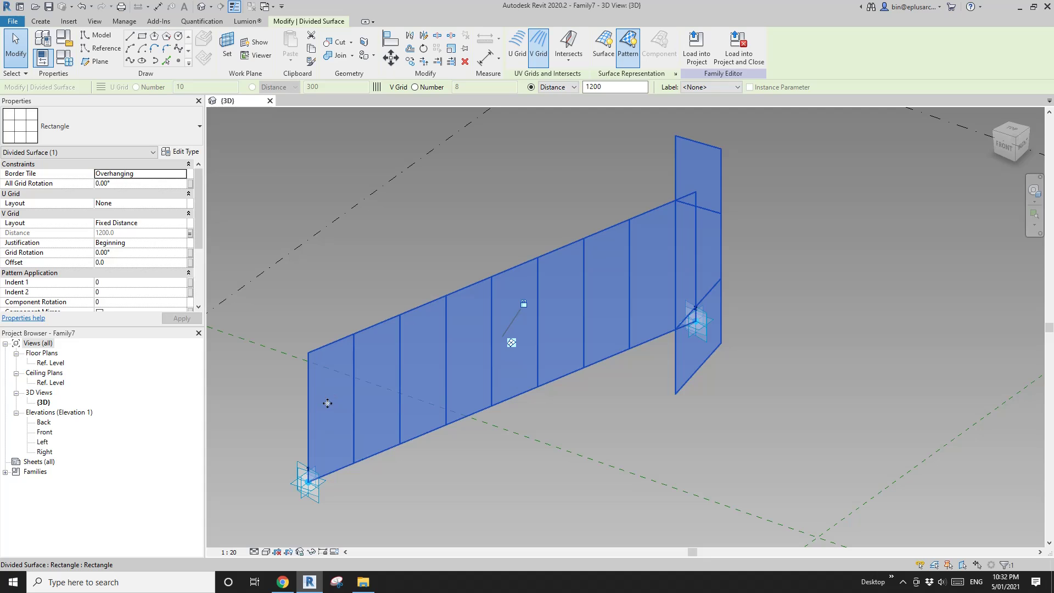
key(Escape)
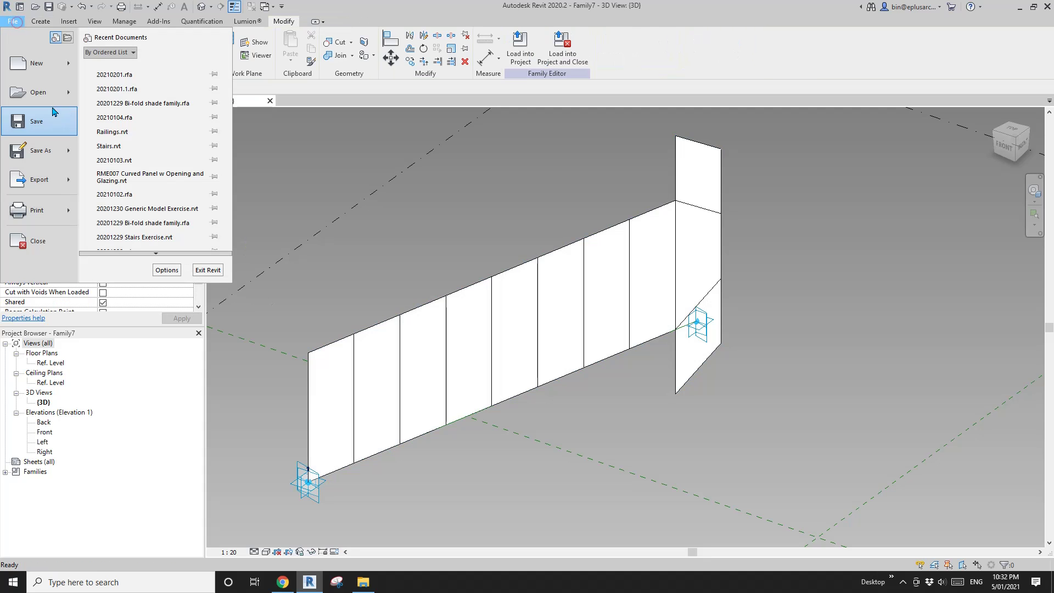
Step: Create a new family from the Metric Curtain Panel Pattern Based.rft template
click(12, 21)
mouse_move(70, 72)
click(144, 96)
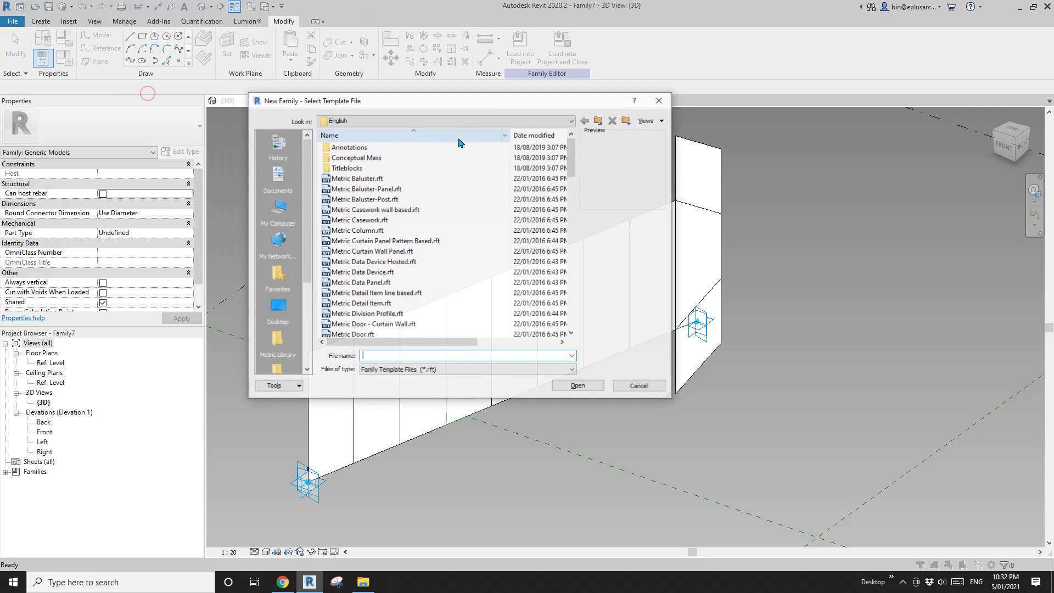
click(372, 242)
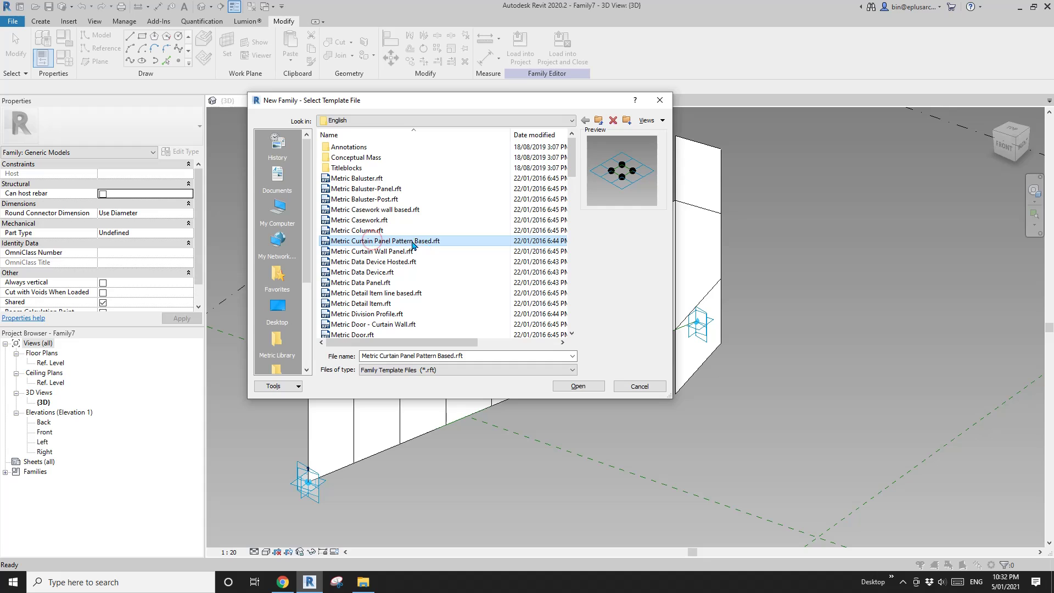
click(578, 386)
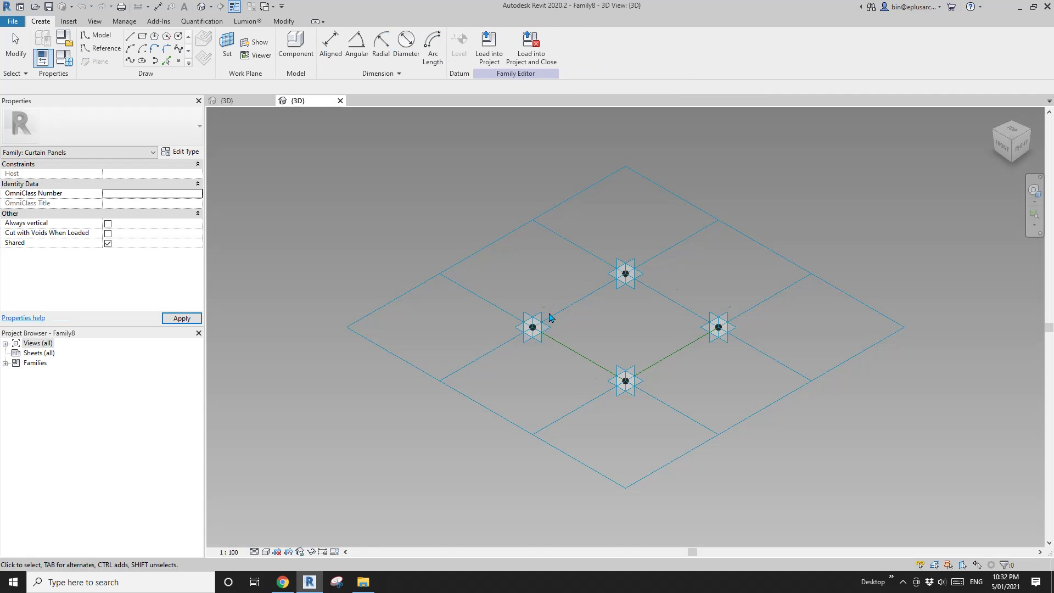
Step: Create a solid extruded form from the four chained reference lines of the pattern-based panel
key(Tab)
click(564, 309)
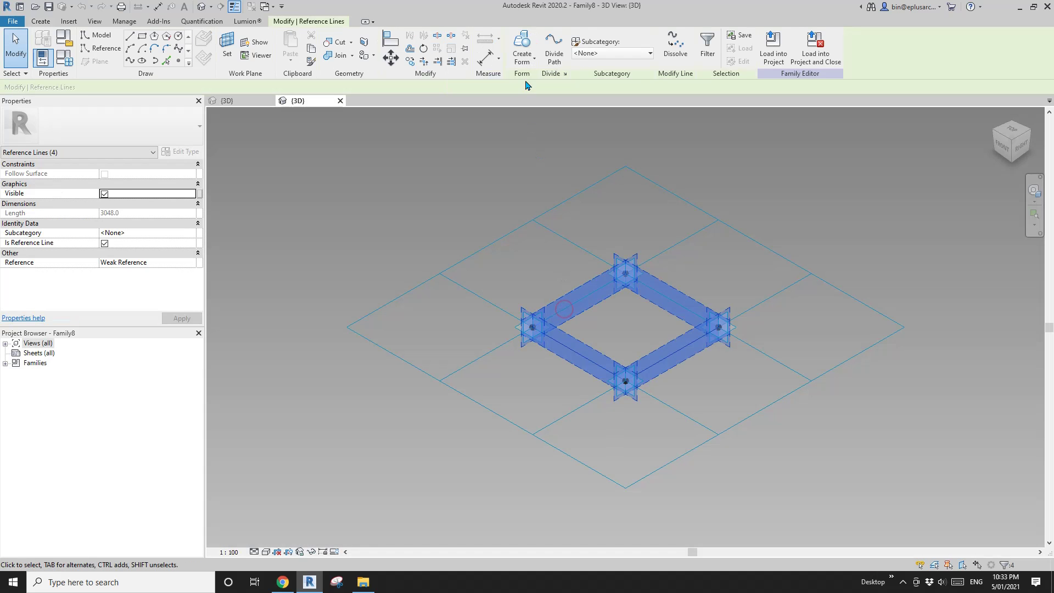
click(522, 44)
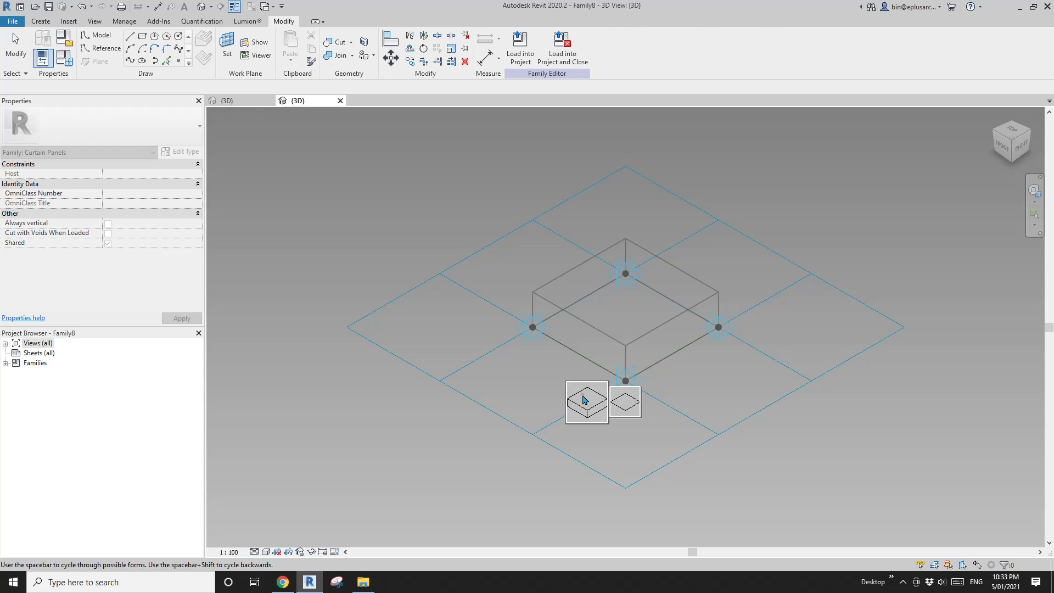
click(585, 400)
scroll(615, 286, up, 2)
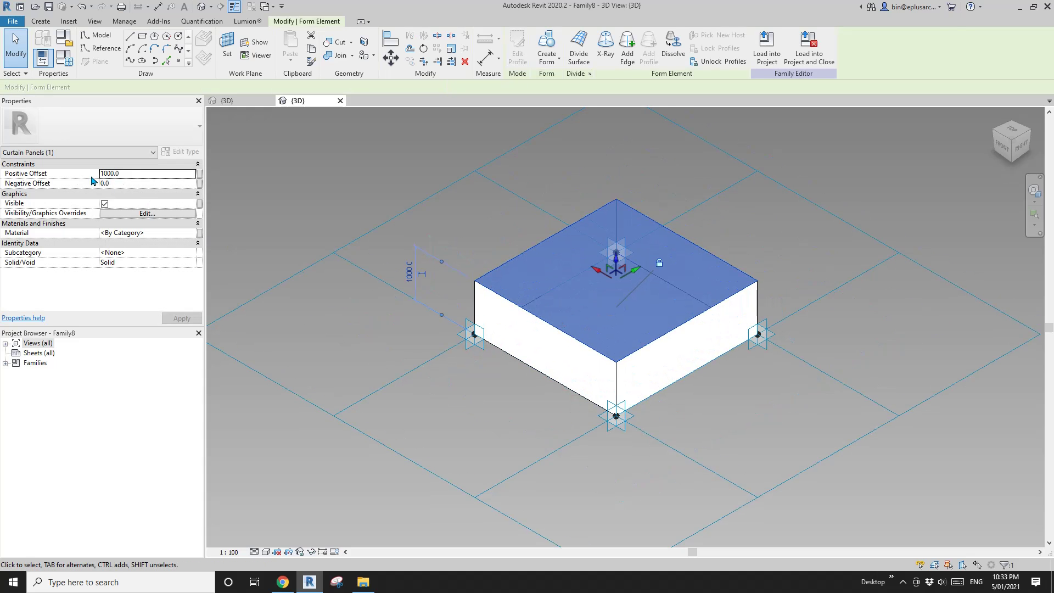
Step: Associate the panel form's Positive Offset with a new type parameter named TH
click(200, 175)
click(700, 350)
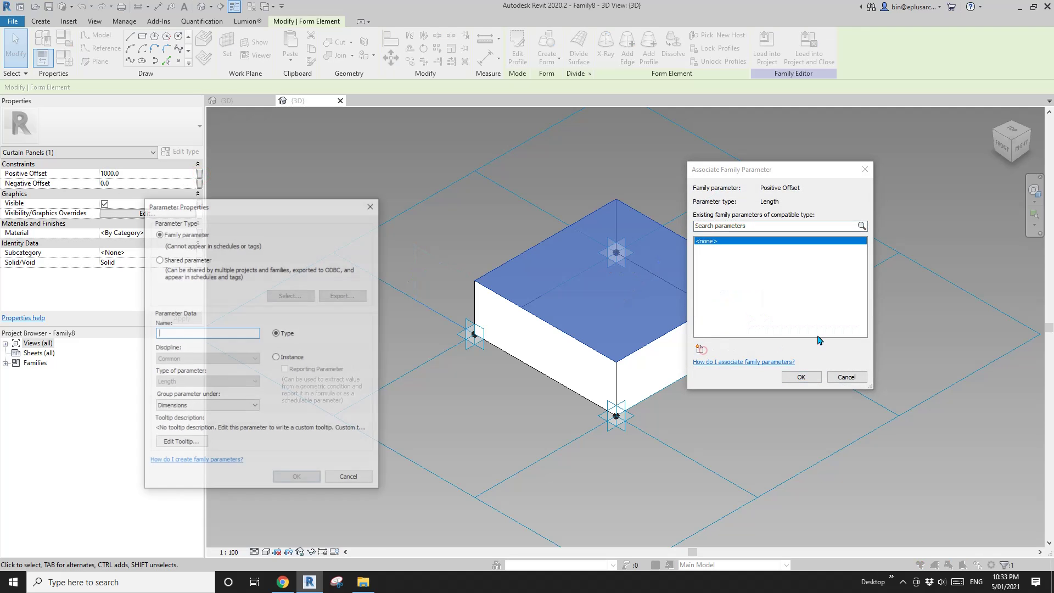
text(TH)
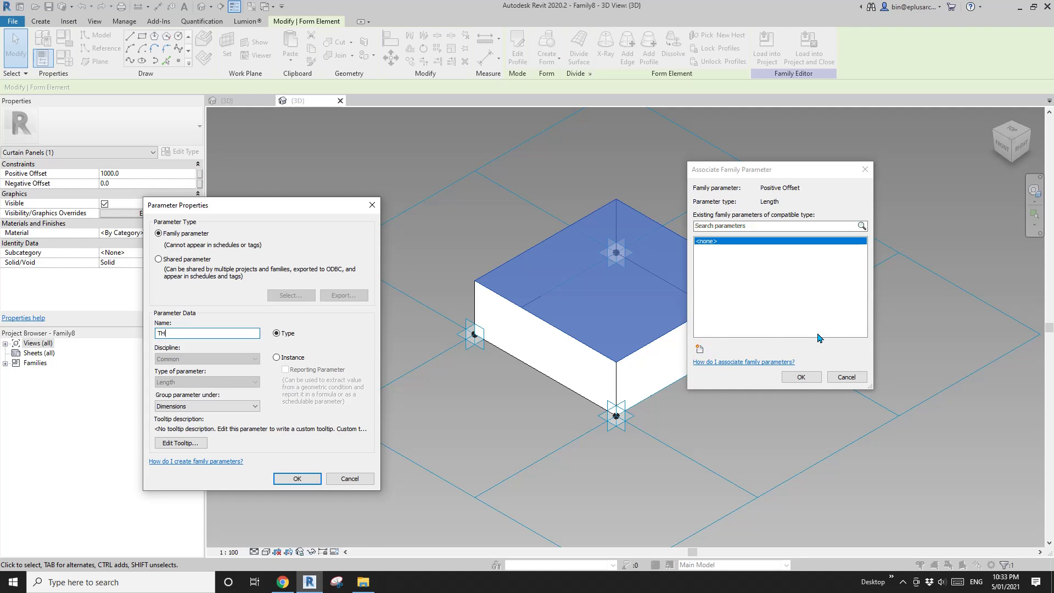
click(298, 479)
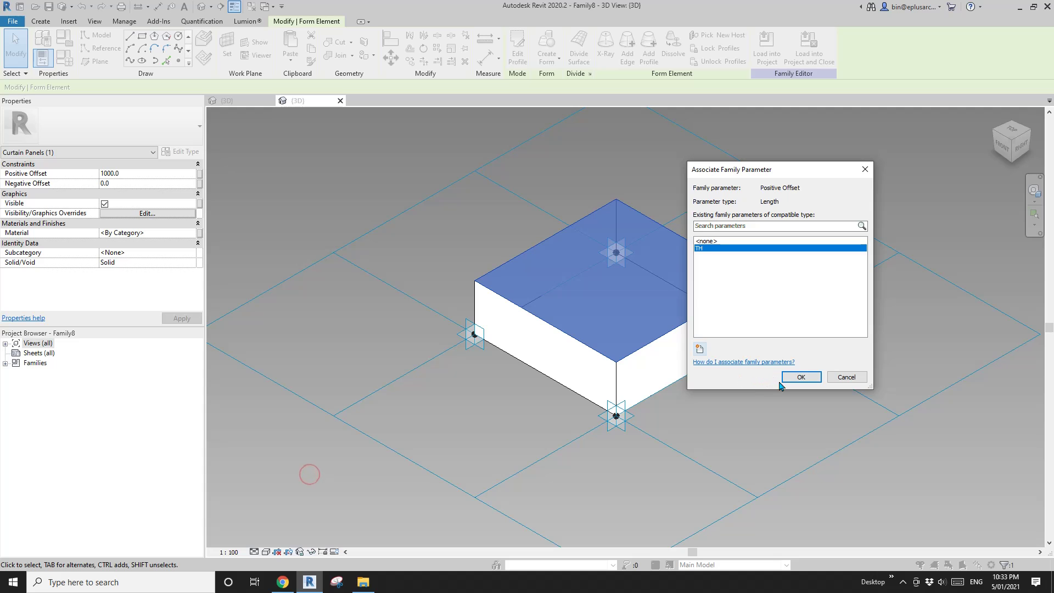
click(801, 376)
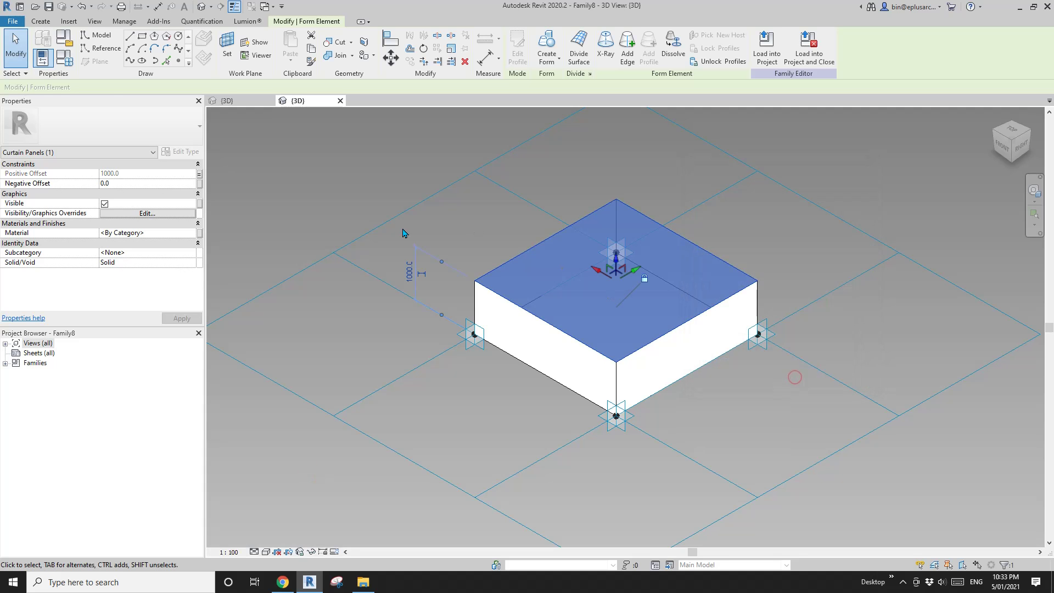
Step: Set the TH parameter to 50 in the family types
click(65, 64)
click(207, 232)
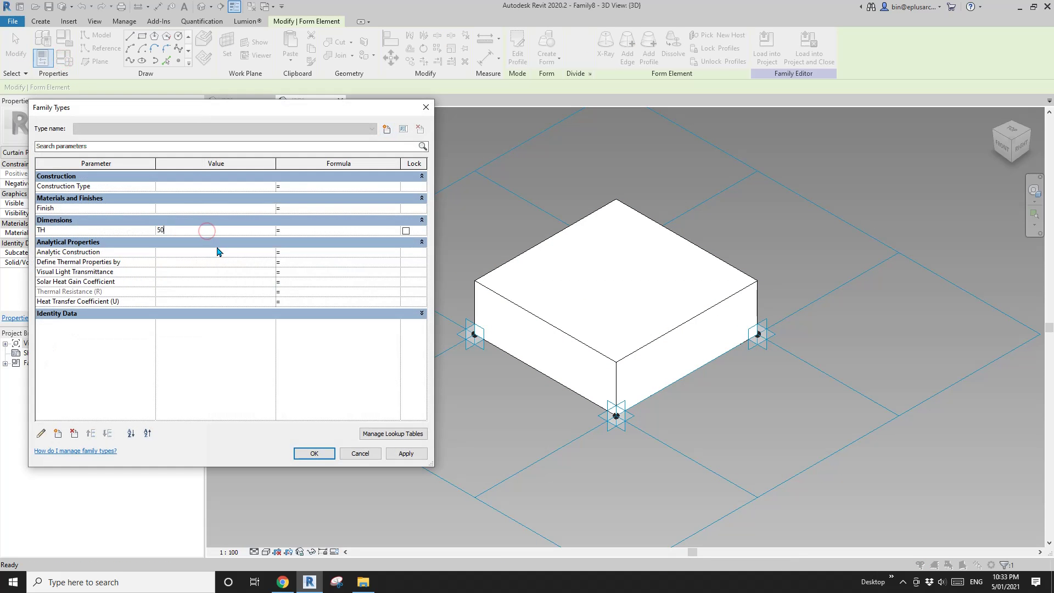
key(Return)
click(314, 453)
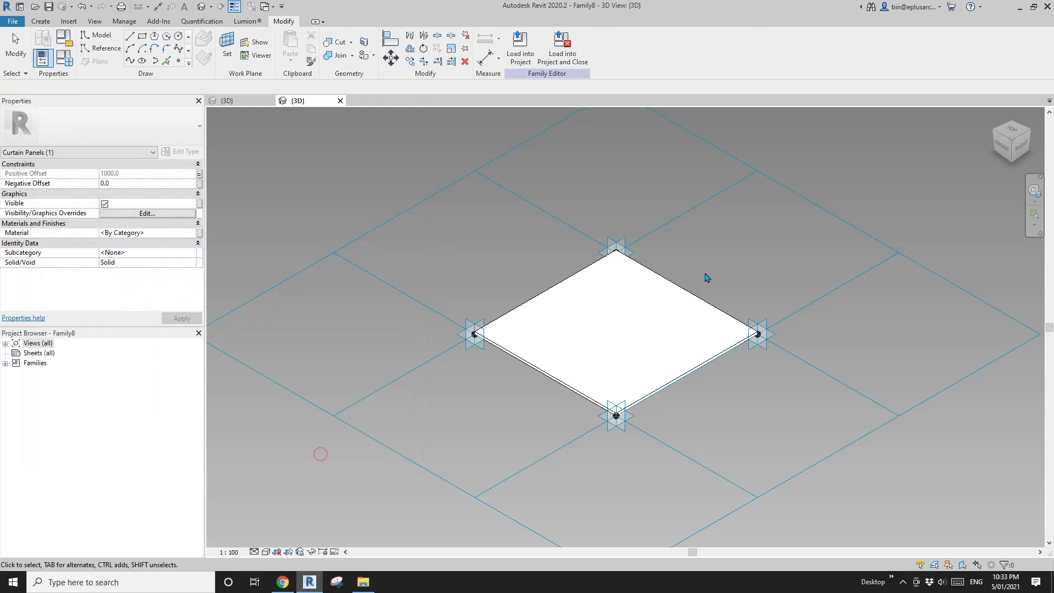
Step: Associate the panel form's Material with a new type parameter named Mat
click(620, 342)
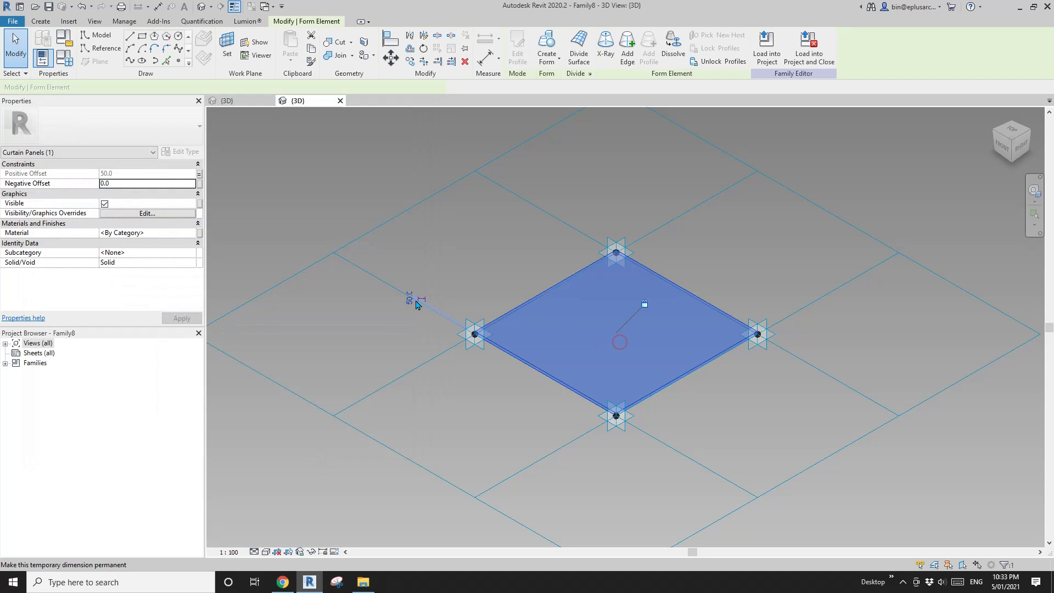
click(200, 238)
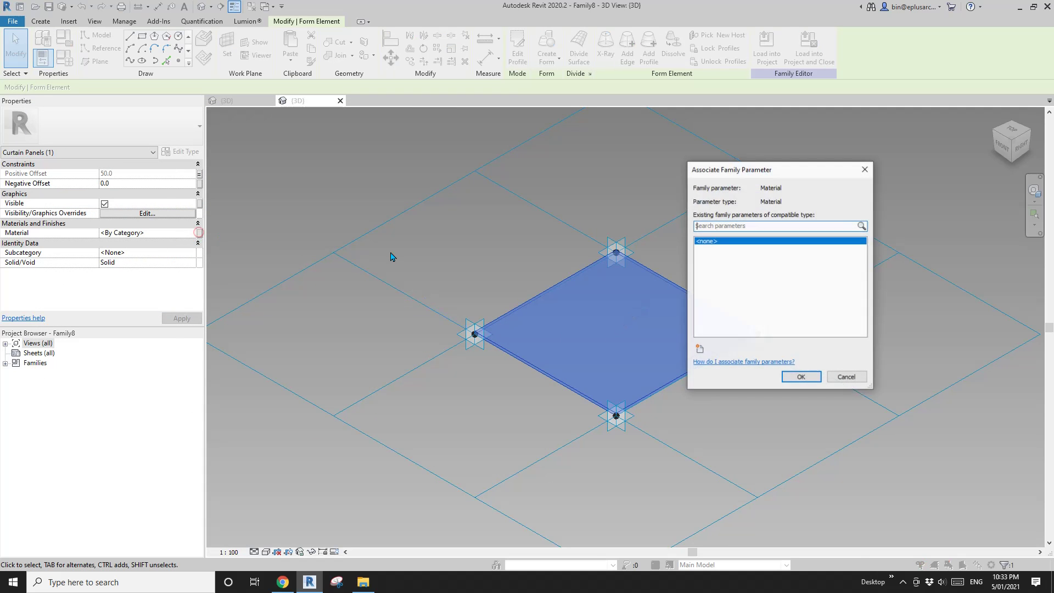
click(700, 351)
text(ma)
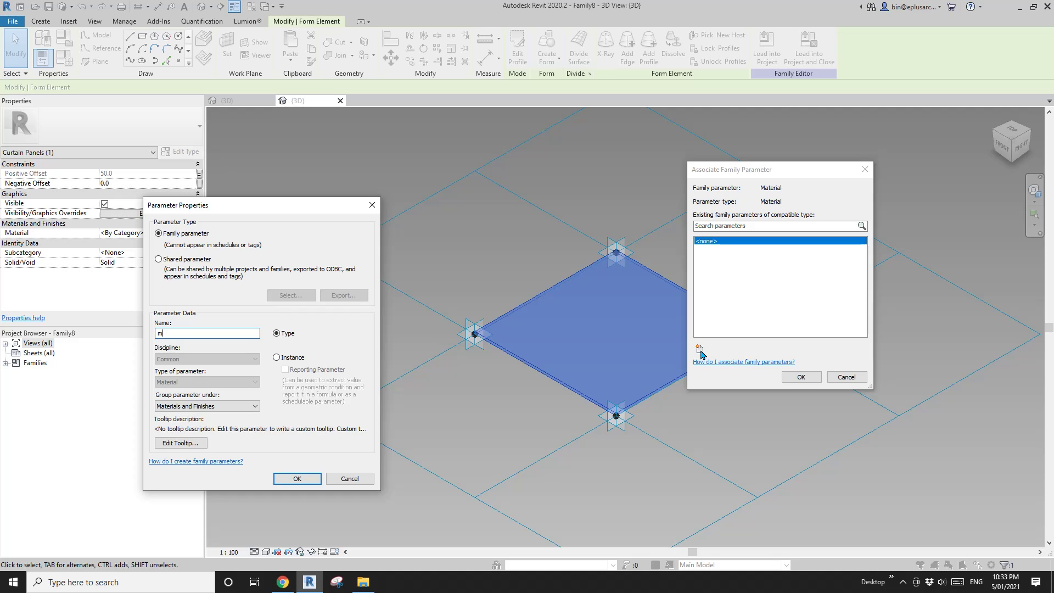
key(BackSpace)
text(Material)
click(313, 479)
click(802, 377)
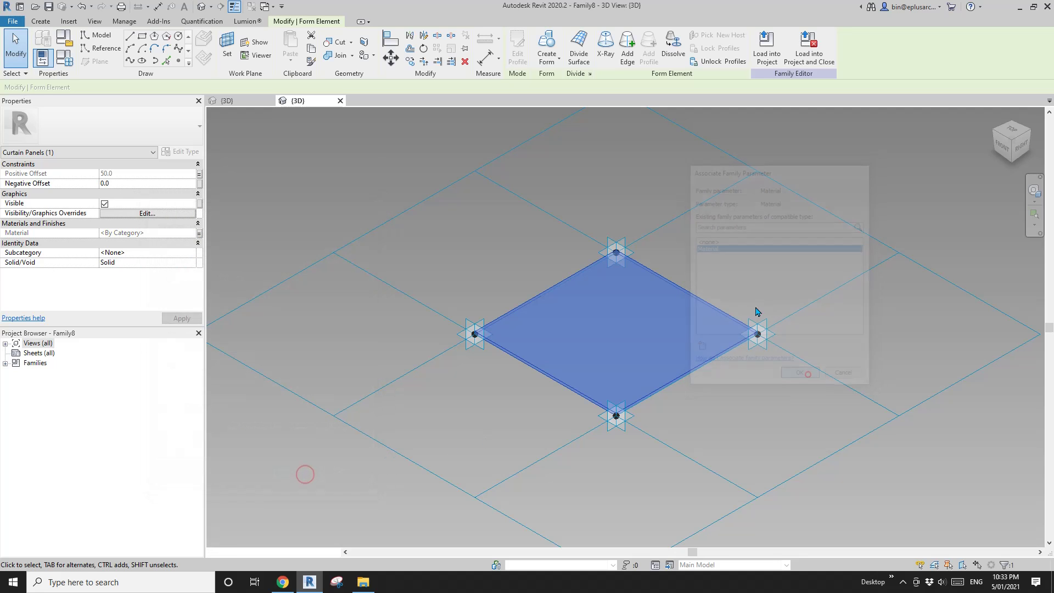
Step: Load the panel family into the adaptive family and close it, then apply Family8 as the Rectangle pattern component of the divided surface
click(793, 60)
click(563, 293)
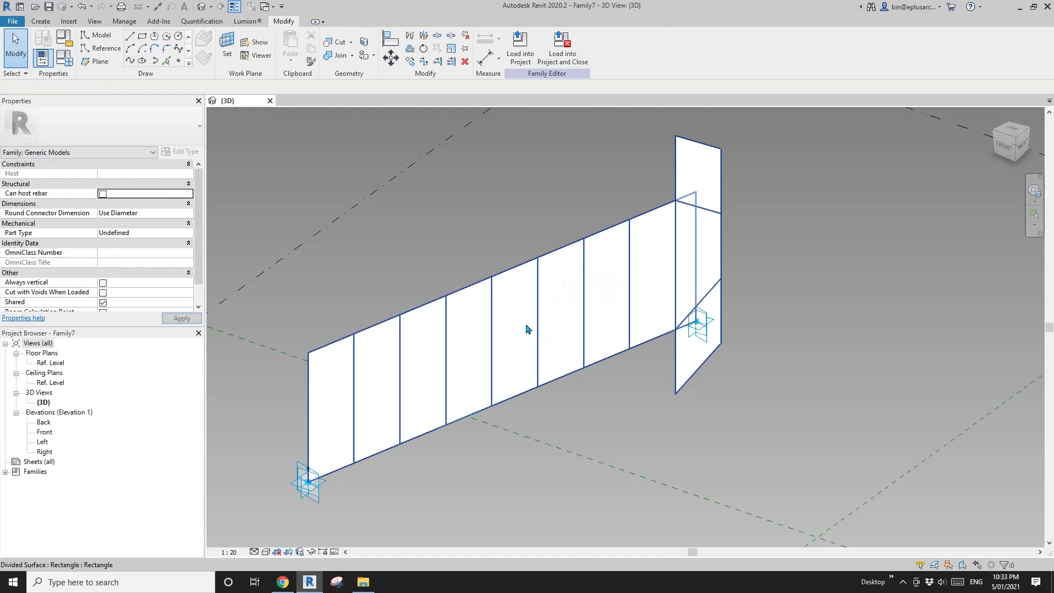
click(529, 328)
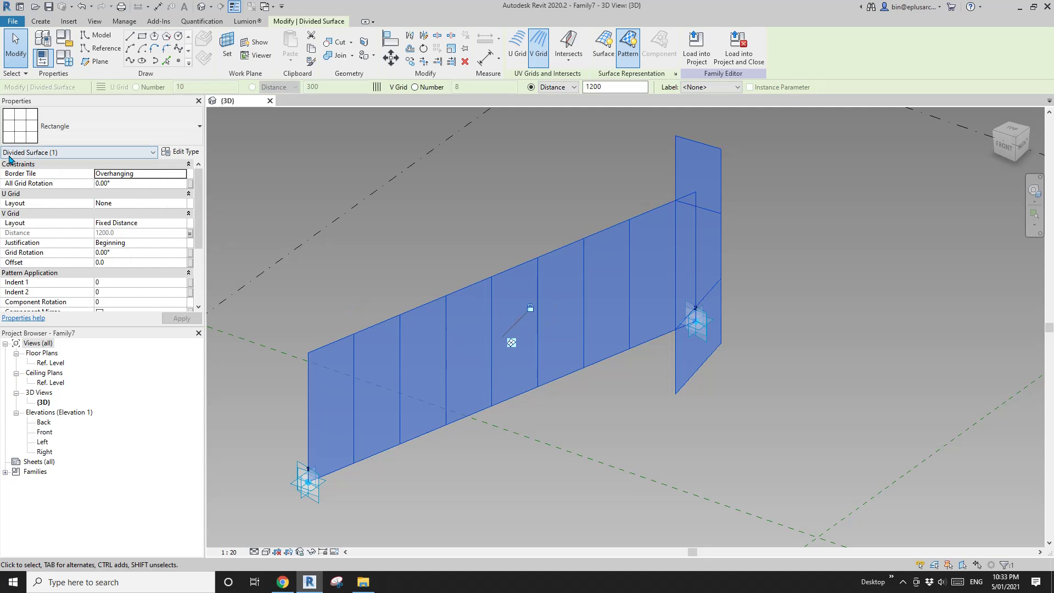
click(165, 132)
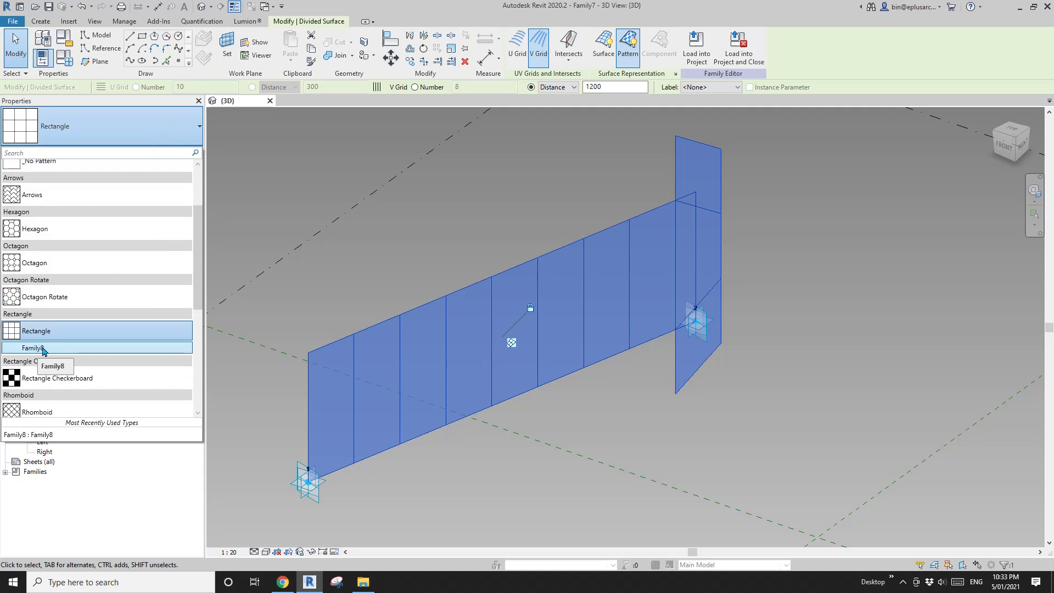
click(44, 348)
shift+middle_drag(784, 247, 836, 256)
click(775, 241)
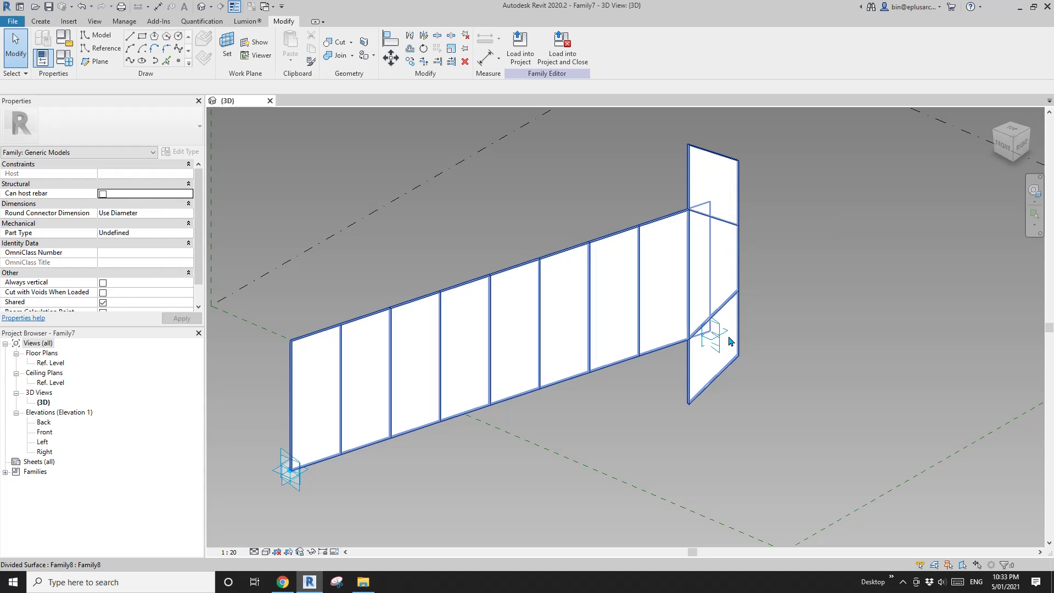
Step: Set the Border Tile of the panelled divided surface to Partial and examine the end tile at the second adaptive point
click(725, 266)
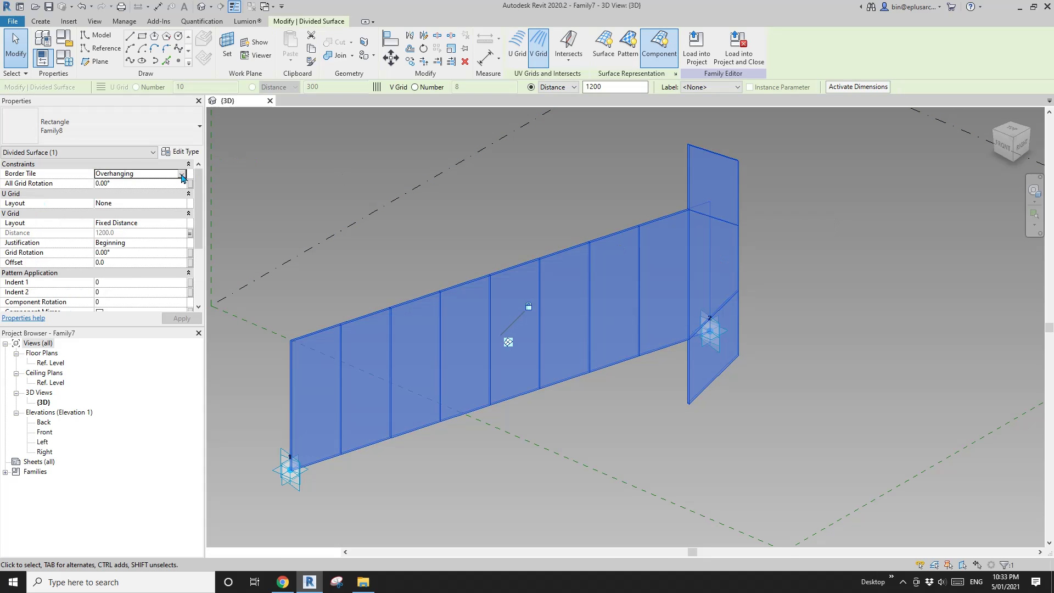
click(181, 173)
click(131, 198)
scroll(798, 230, up, 3)
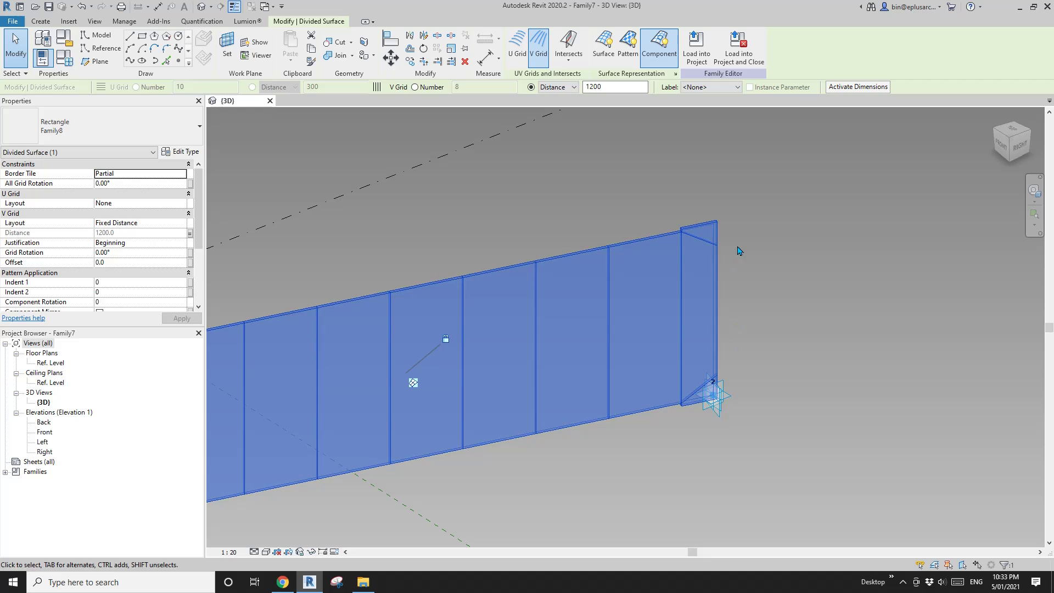
middle_drag(729, 285, 697, 271)
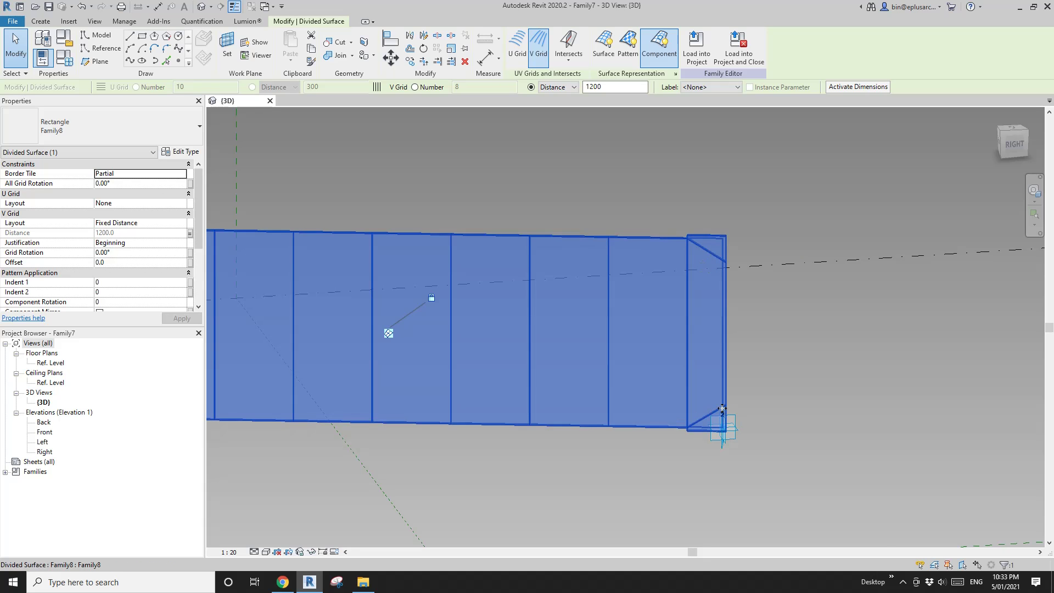
shift+middle_drag(722, 409, 654, 394)
scroll(659, 360, down, 1)
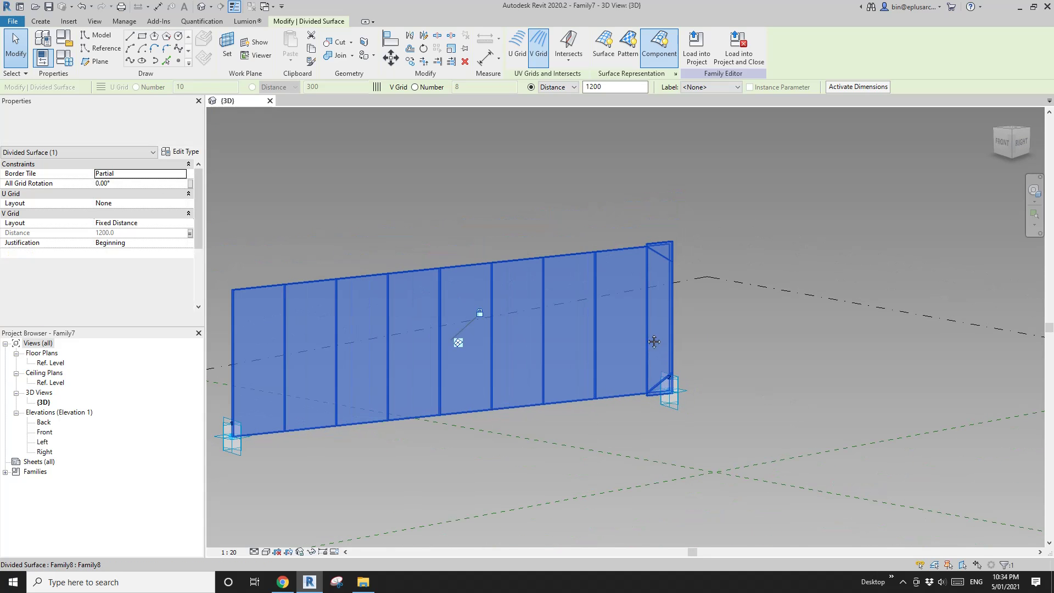
shift+middle_drag(654, 342, 652, 370)
scroll(627, 358, up, 1)
middle_drag(616, 329, 662, 311)
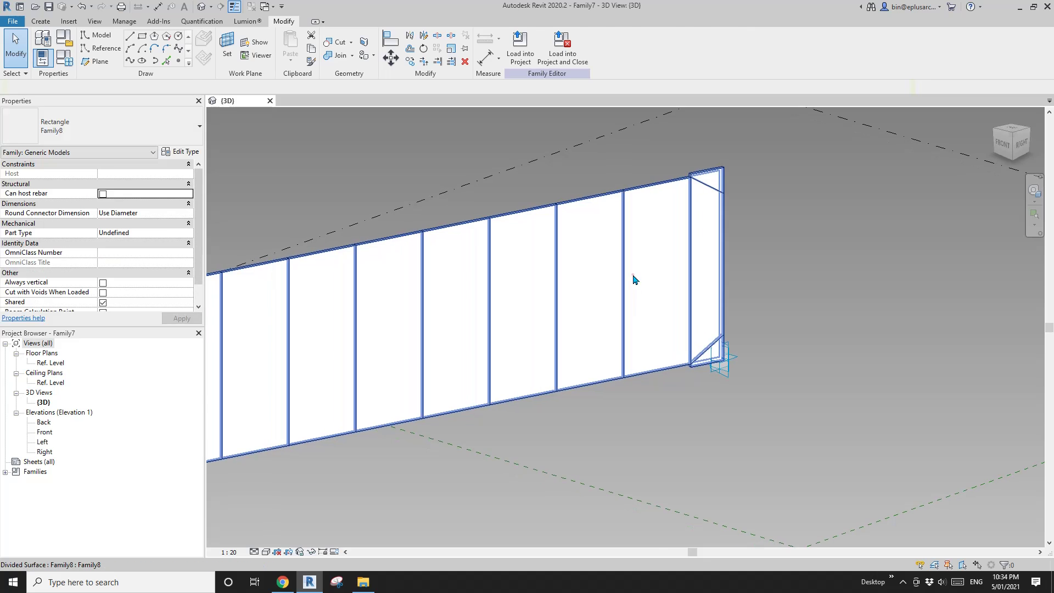
Step: Set the Border Tile of the panelled divided surface to Empty, check both ends and deselect the surface
click(187, 176)
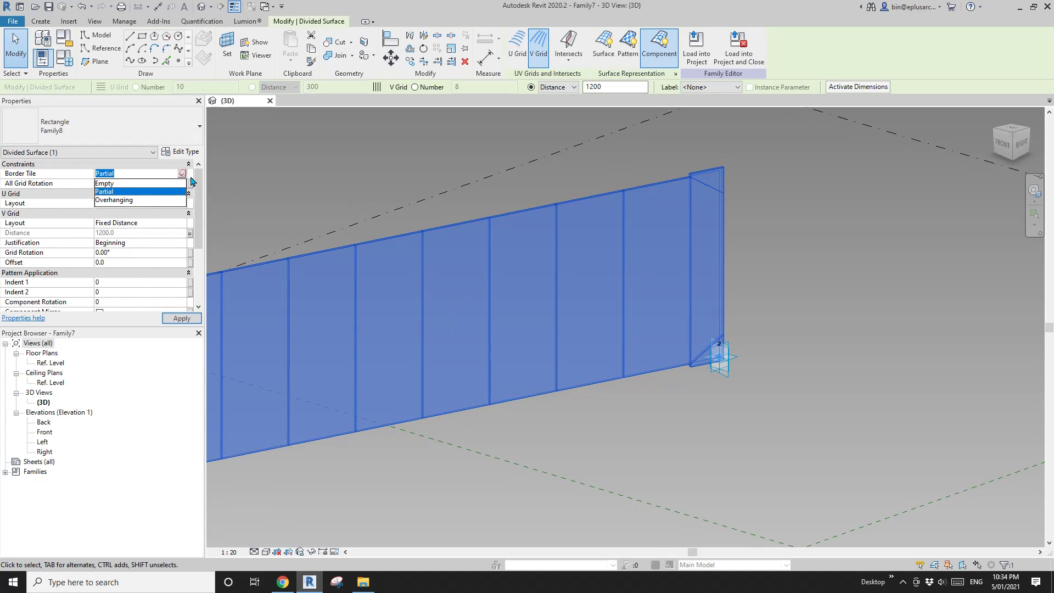
click(104, 184)
shift+middle_drag(686, 310, 772, 297)
scroll(772, 296, up, 2)
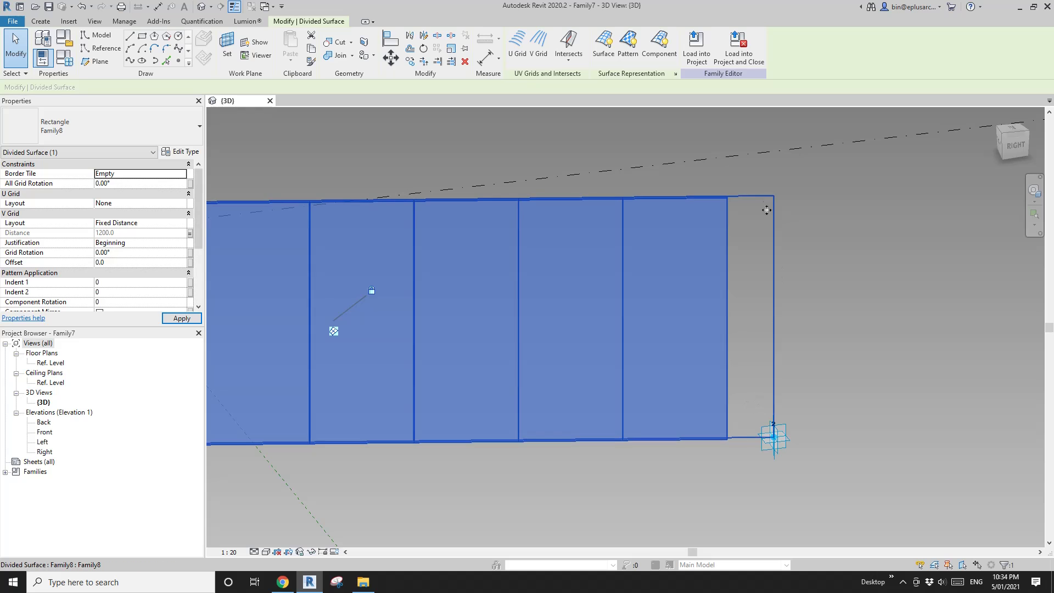
scroll(755, 363, down, 2)
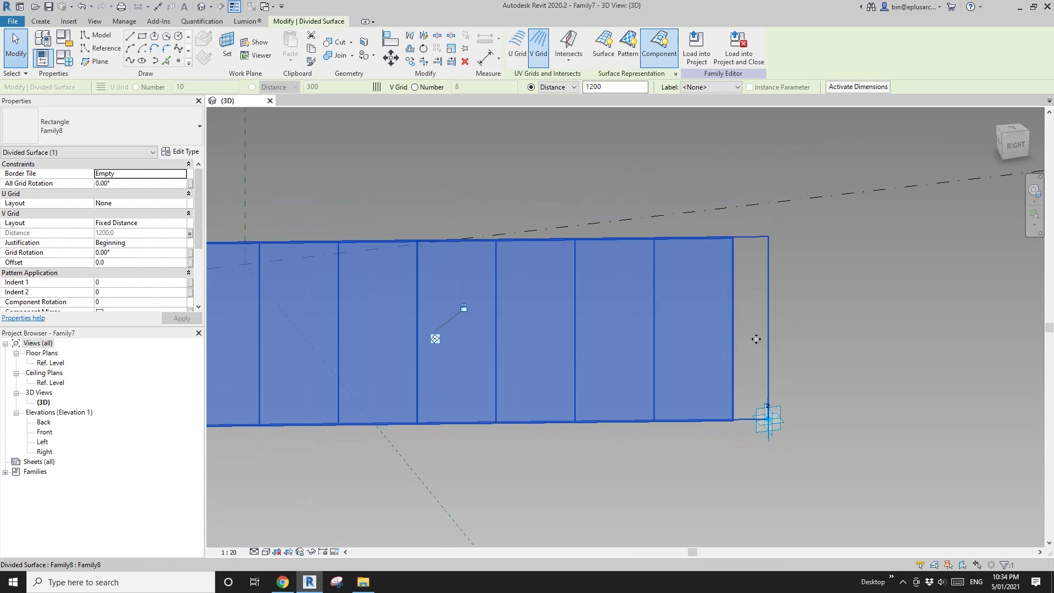
scroll(756, 339, down, 2)
middle_drag(541, 316, 621, 294)
click(337, 188)
shift+middle_drag(379, 231, 399, 236)
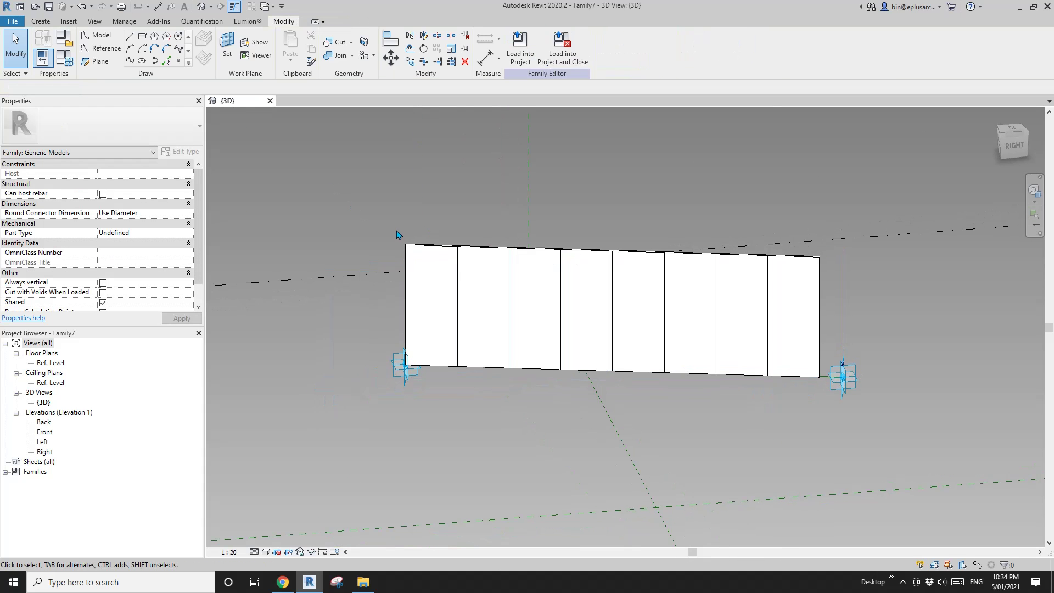
Step: Start another new family from the metric adaptive generic model template
click(13, 22)
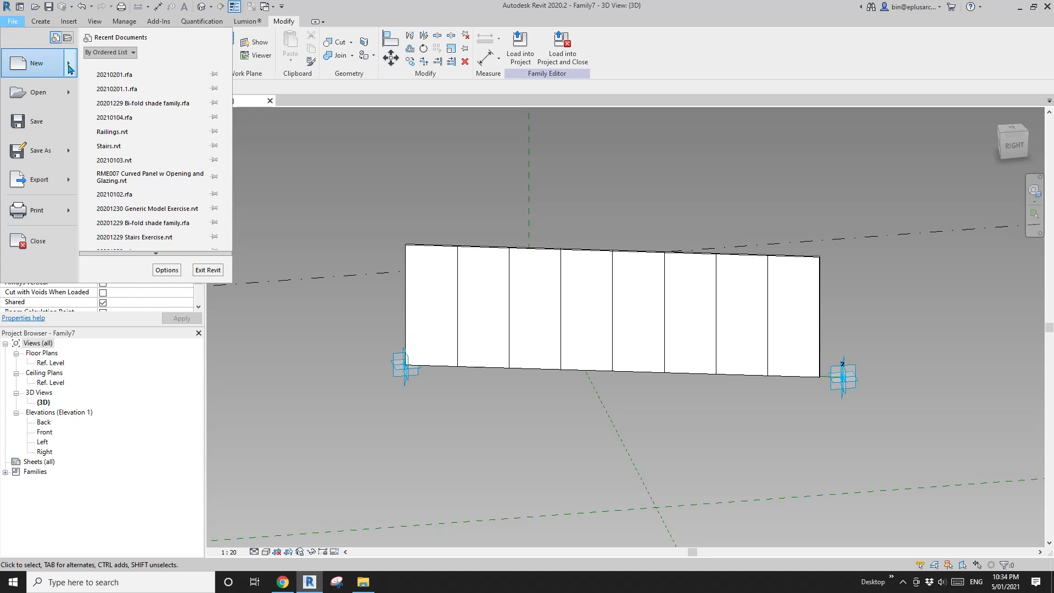
click(152, 97)
scroll(395, 248, down, 5)
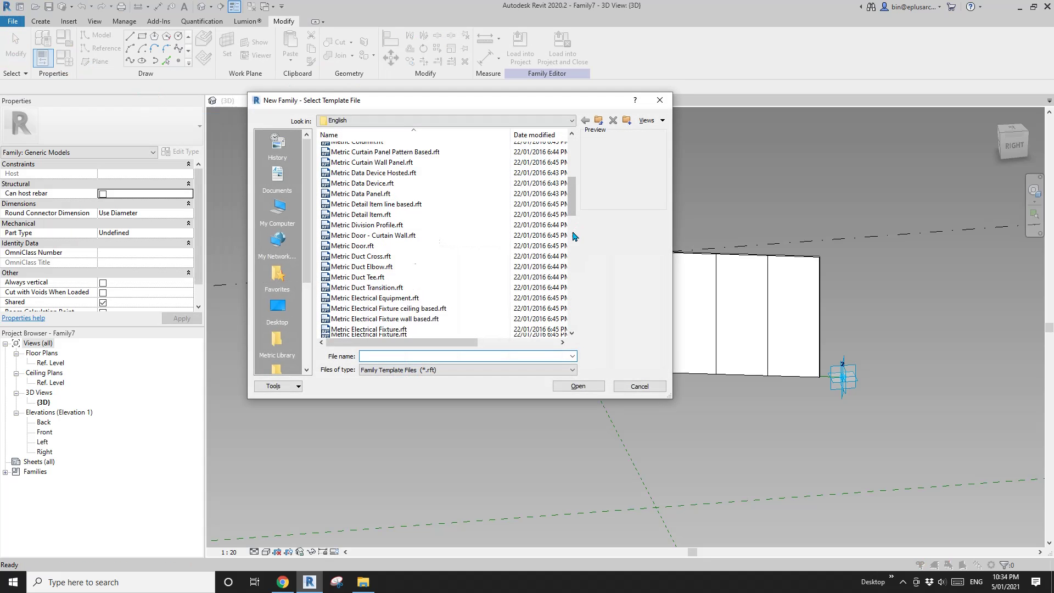
click(394, 294)
click(579, 387)
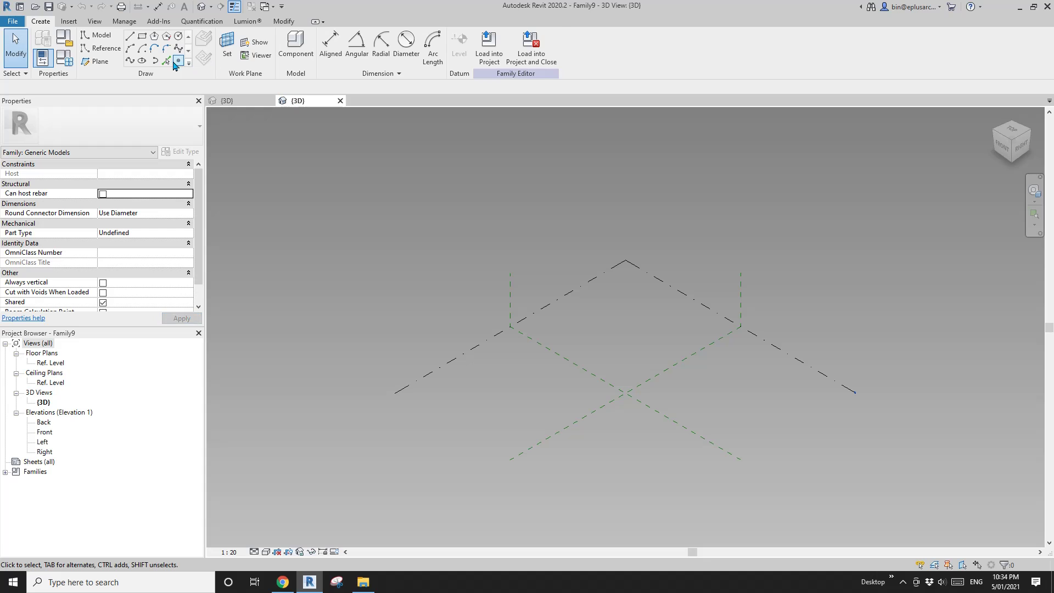
Step: Place two reference points on the Ref. Level plane and make both of them adaptive
click(178, 61)
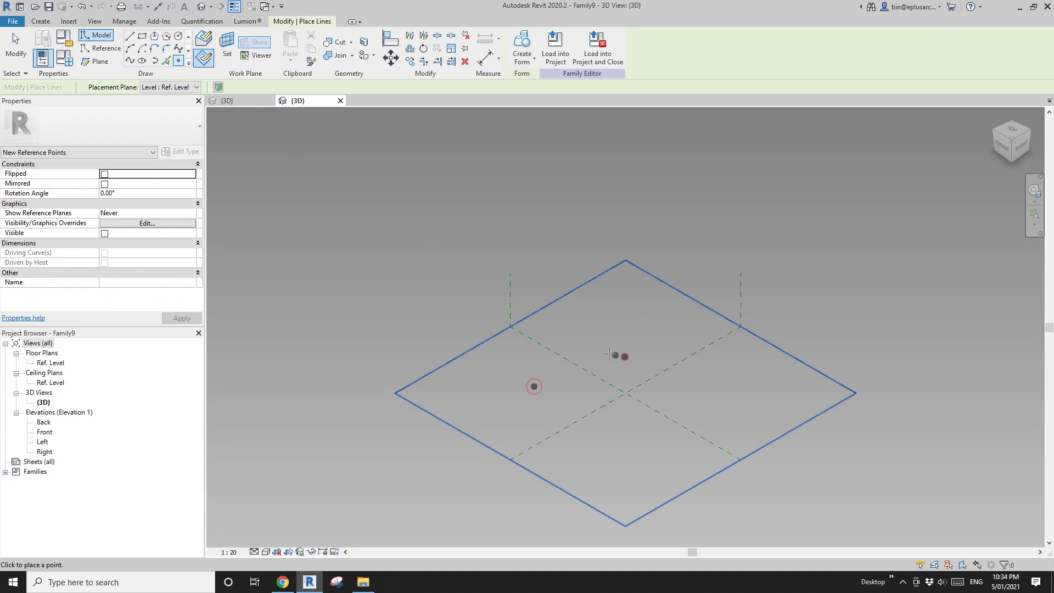
key(Escape)
key(Escape)
drag(456, 297, 684, 421)
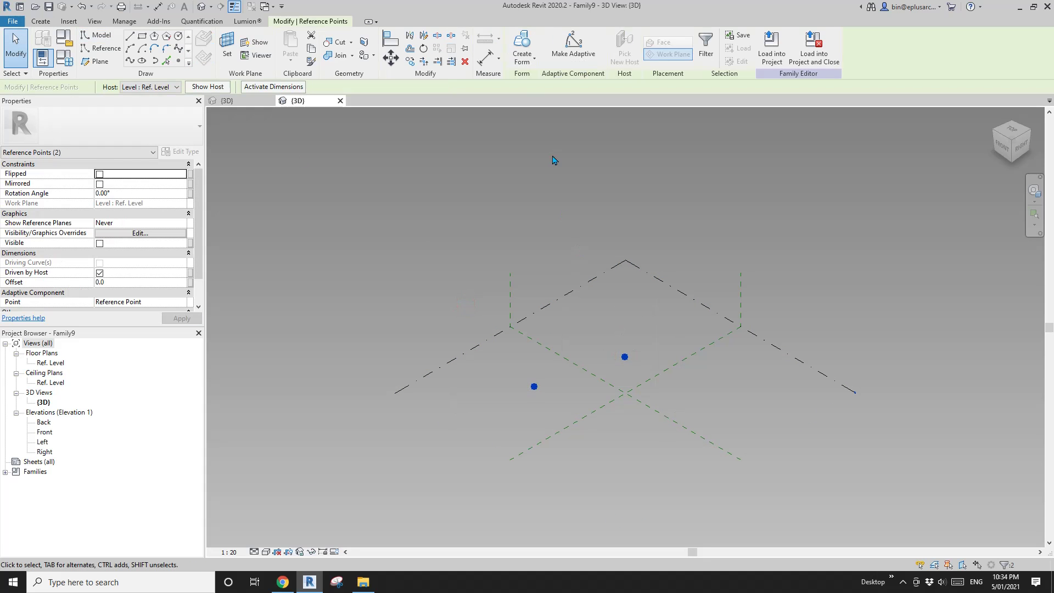
click(581, 43)
Step: Connect the two adaptive points with a spline through points and turn it into a reference line
click(130, 61)
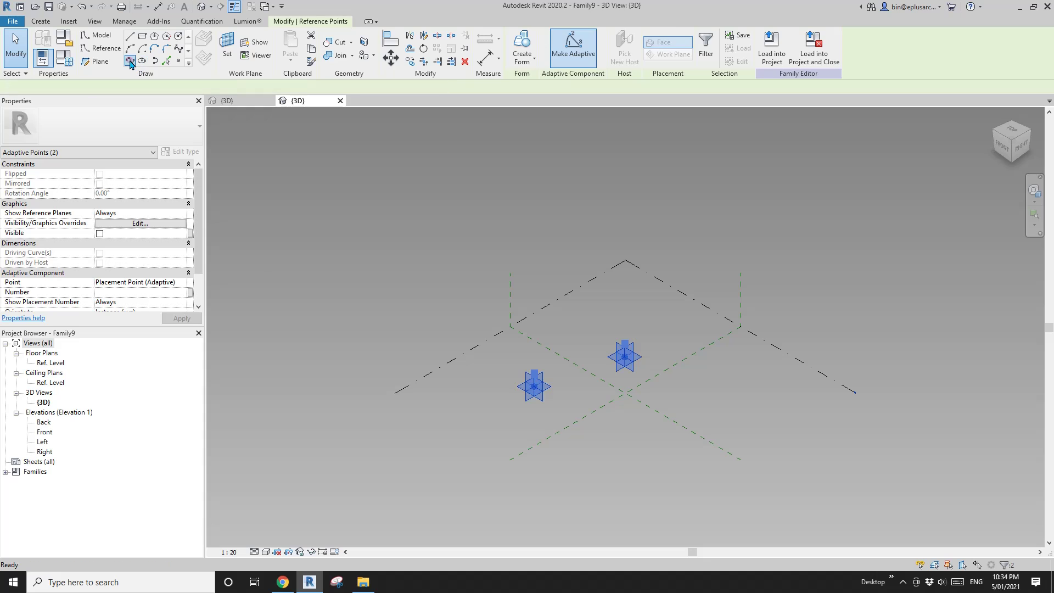
click(105, 253)
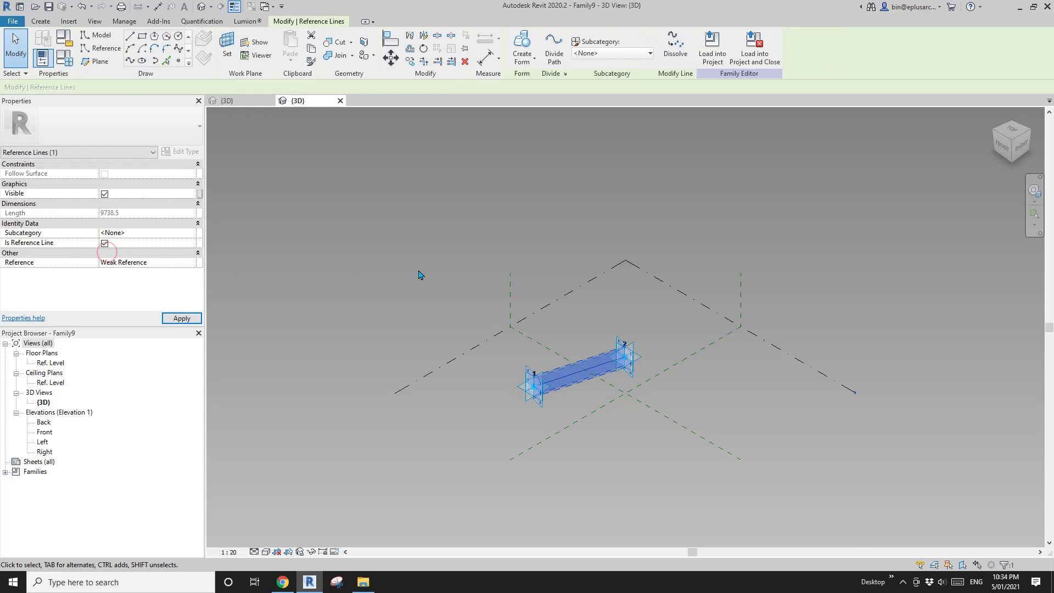
scroll(522, 292, up, 3)
click(242, 121)
Step: Host a reference point on the horizontal plane of each adaptive point and raise both new points above them
click(179, 61)
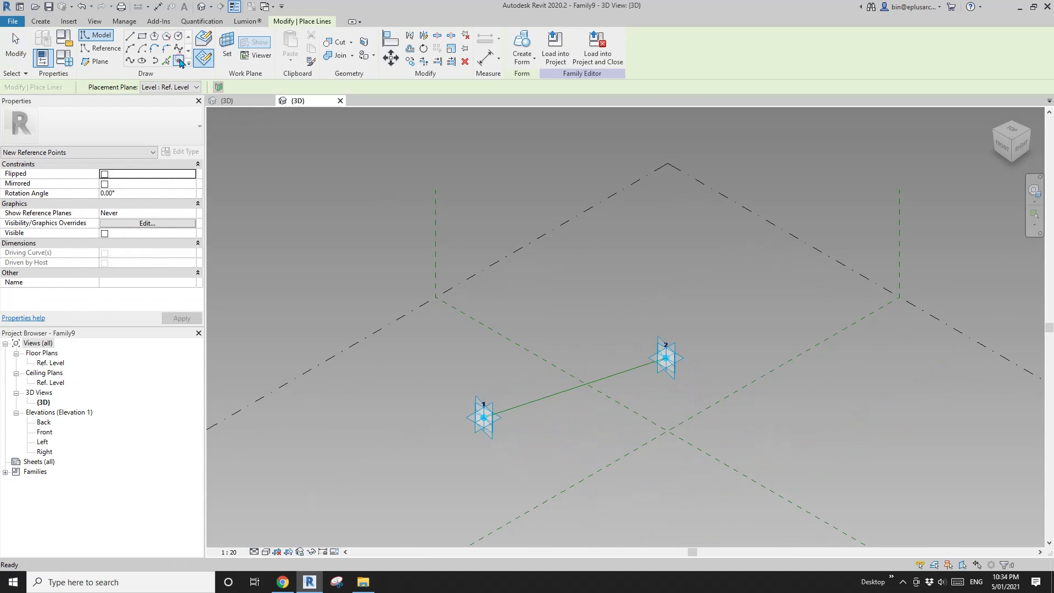
click(227, 44)
scroll(502, 423, up, 2)
click(496, 413)
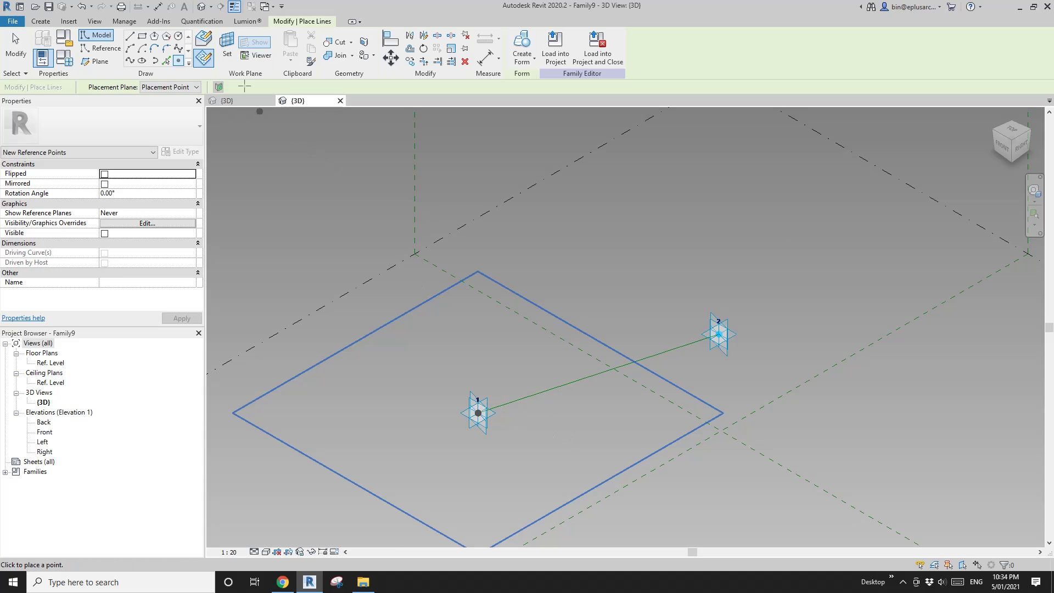
click(226, 44)
click(737, 337)
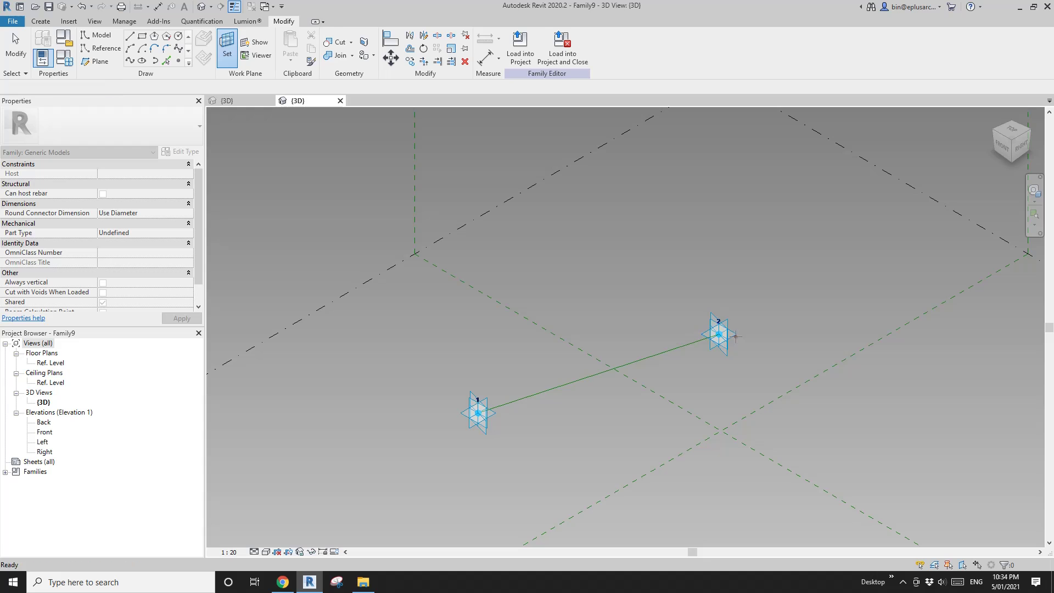
key(Escape)
key(Escape)
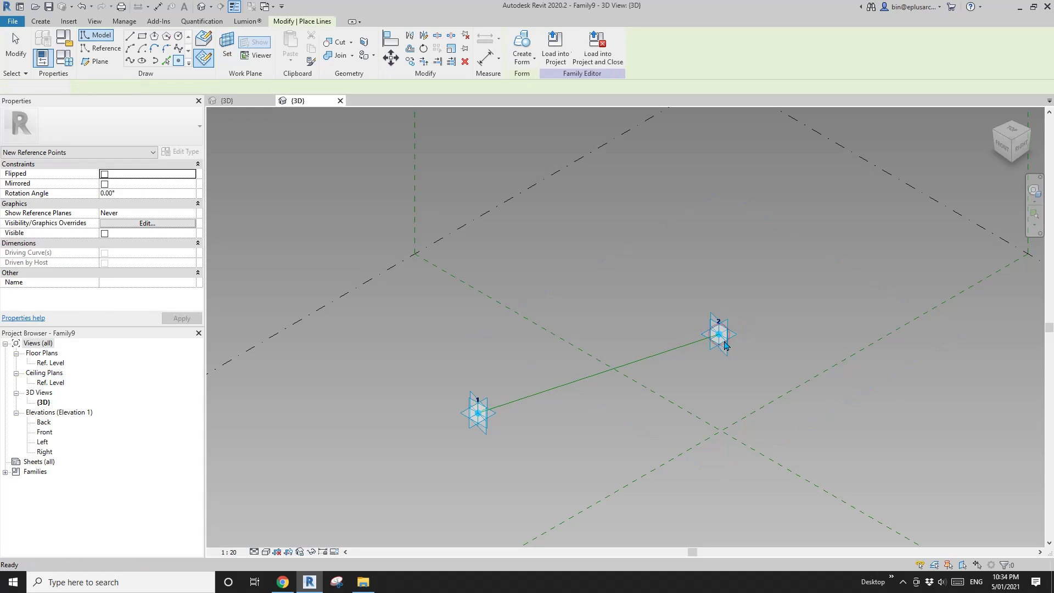
click(721, 324)
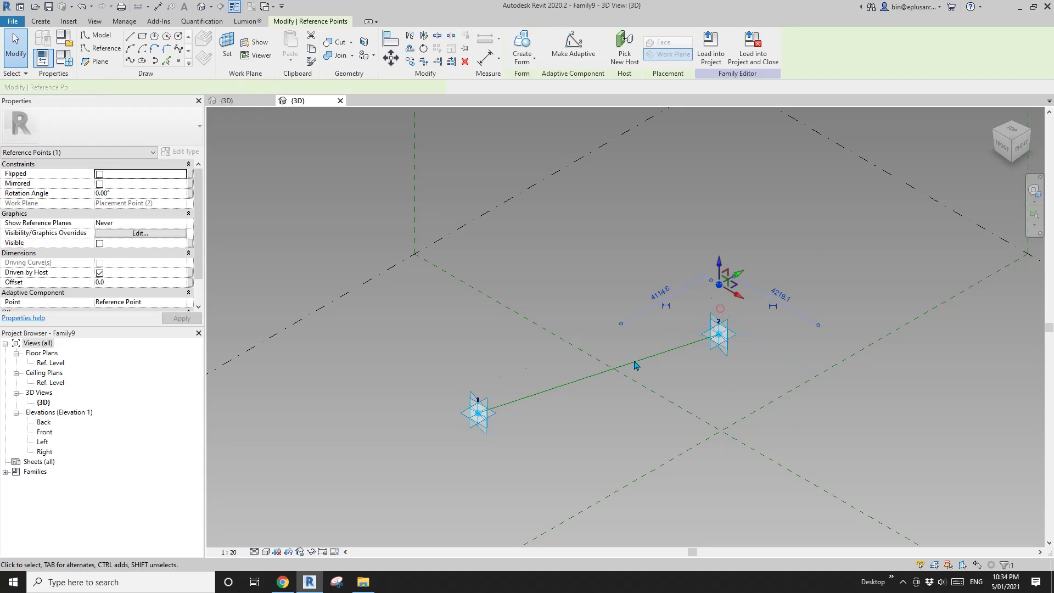
click(479, 393)
drag(480, 391, 480, 329)
Step: Associate the Offset of both raised reference points with a new length parameter named W2
ctrl+click(722, 284)
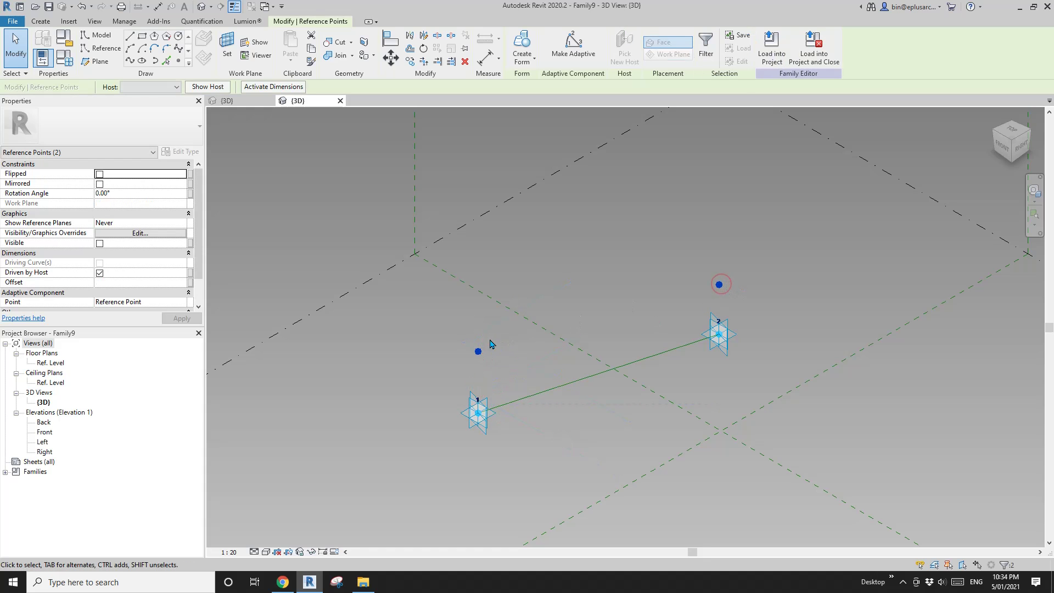
click(191, 282)
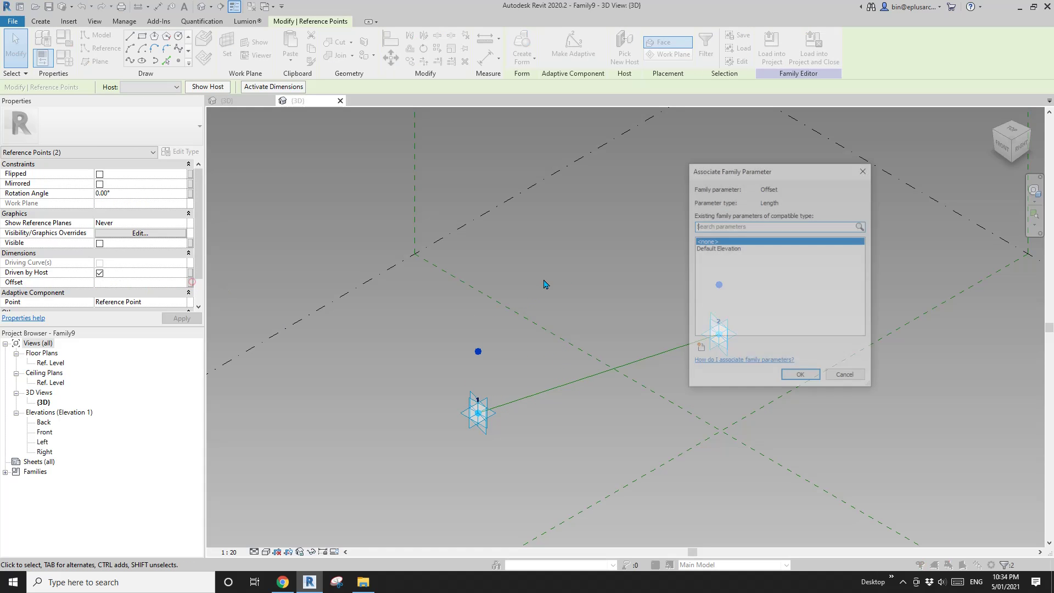
click(701, 349)
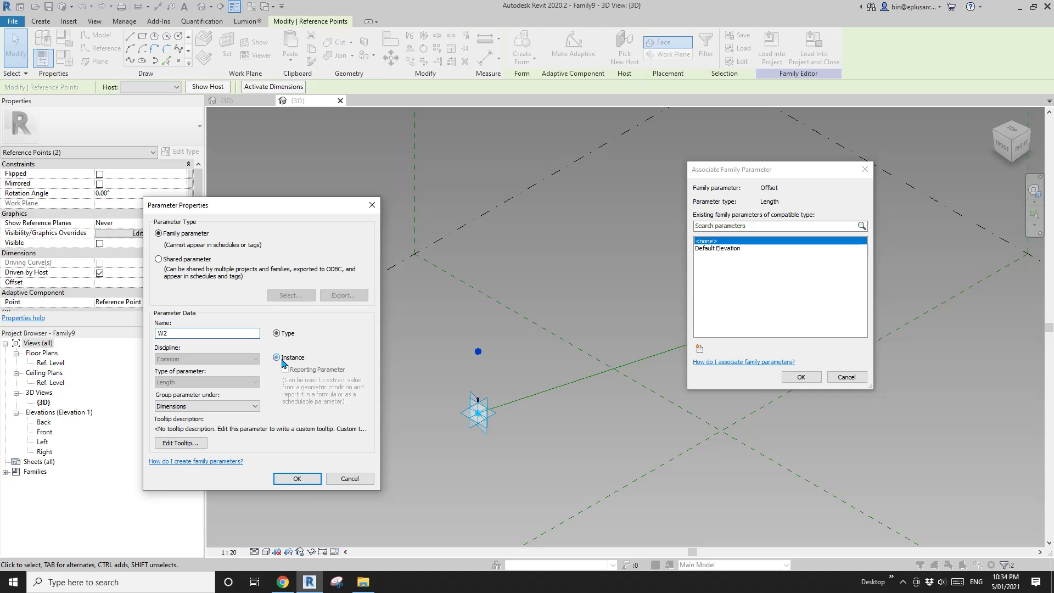
click(301, 479)
click(808, 377)
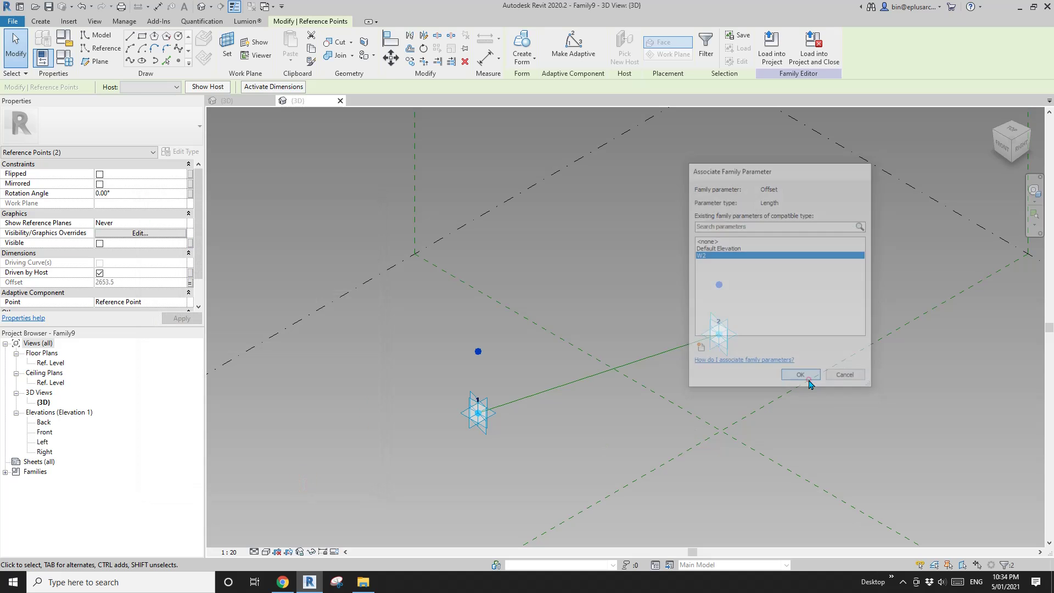
Step: Close the rectangle with reference lines joining the raised points to each other and to the adaptive points below them
drag(430, 318, 532, 466)
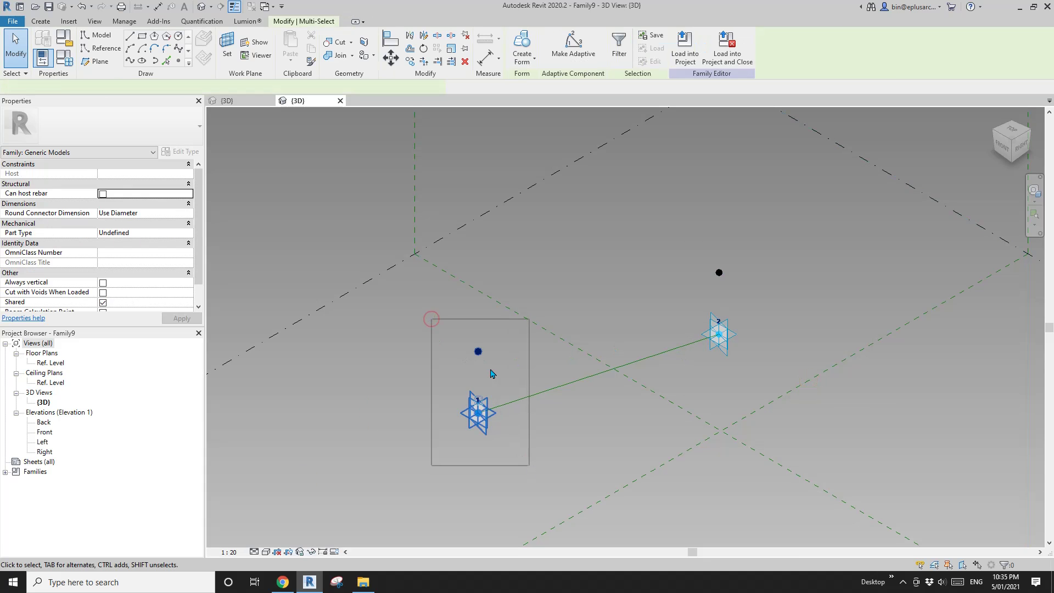
click(130, 61)
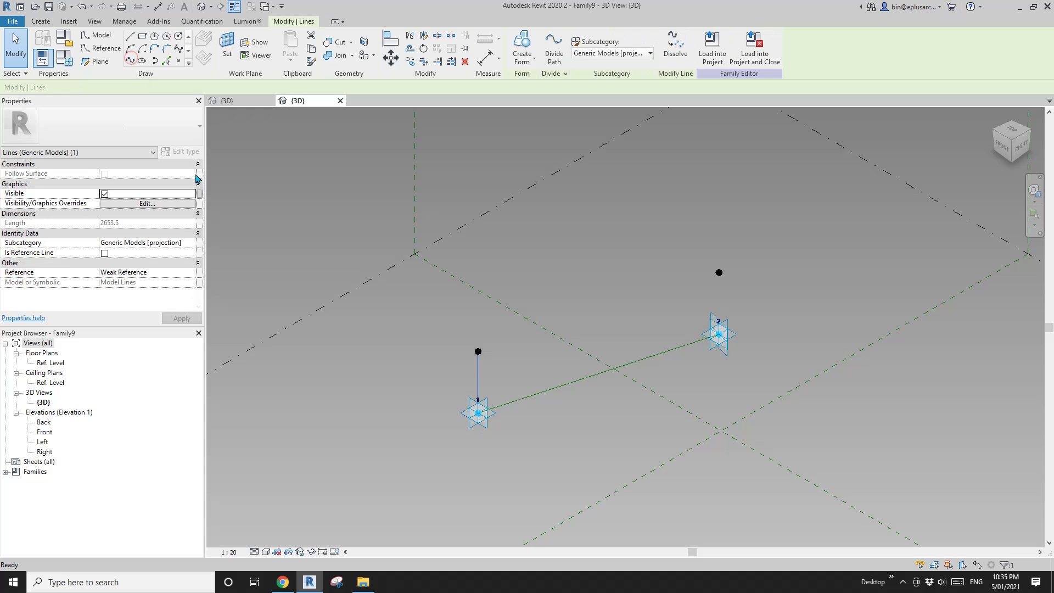
click(105, 253)
drag(441, 325, 518, 364)
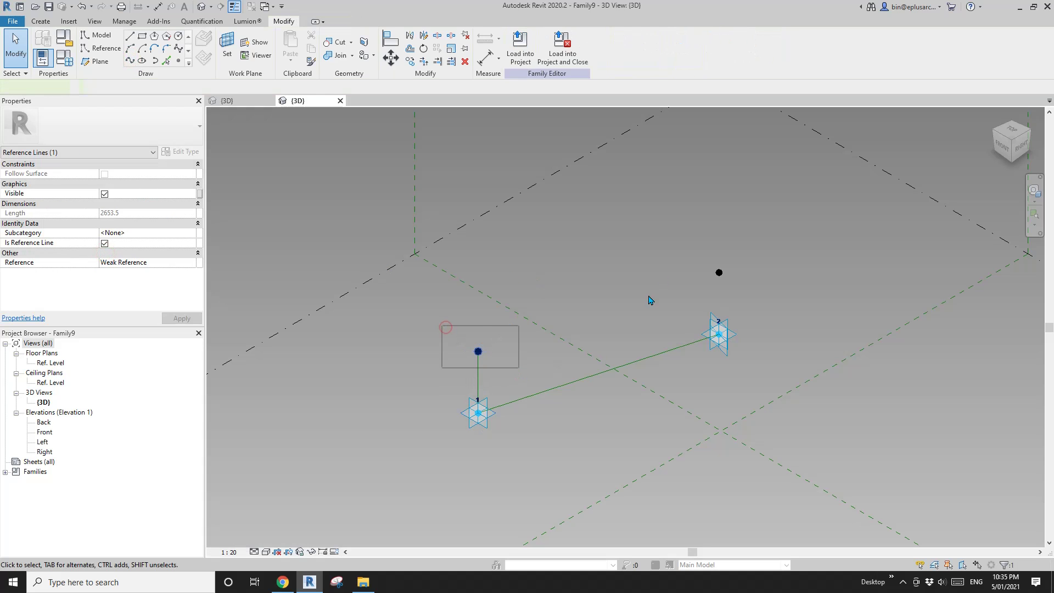
drag(657, 248, 737, 298)
click(130, 61)
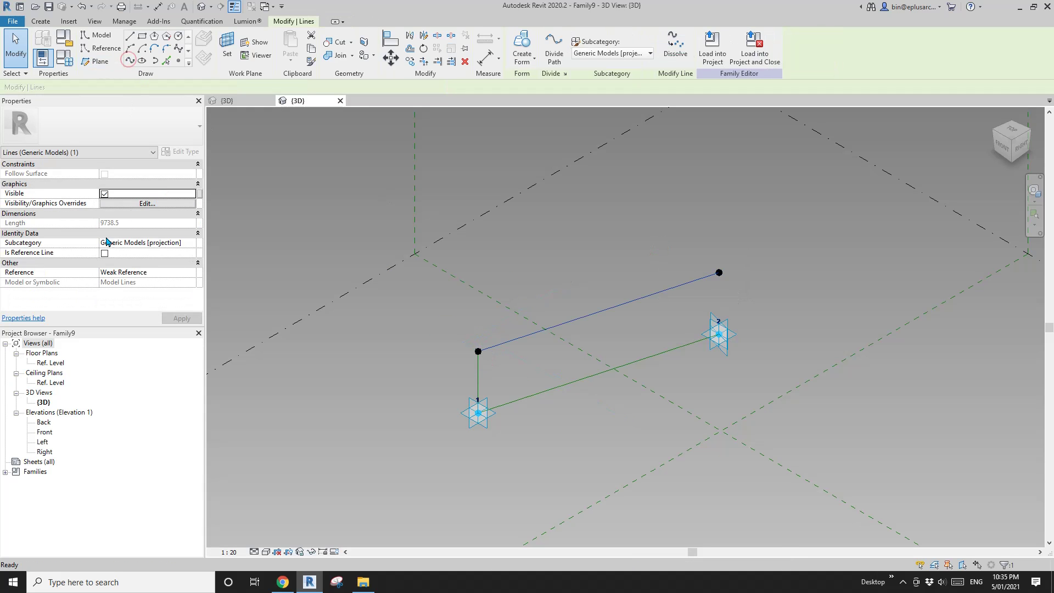
drag(683, 231, 763, 389)
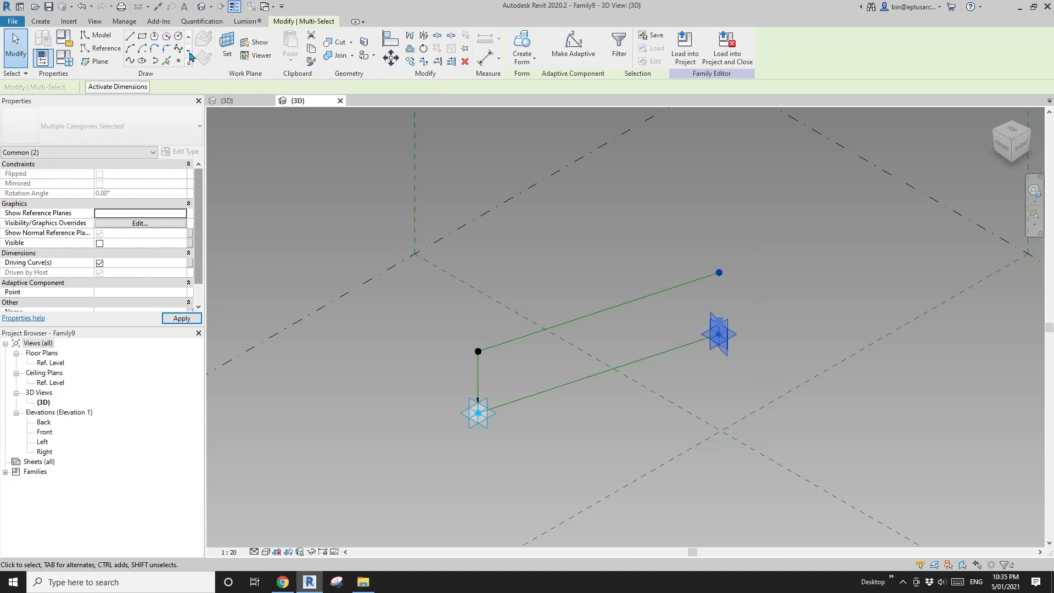
click(132, 63)
click(104, 253)
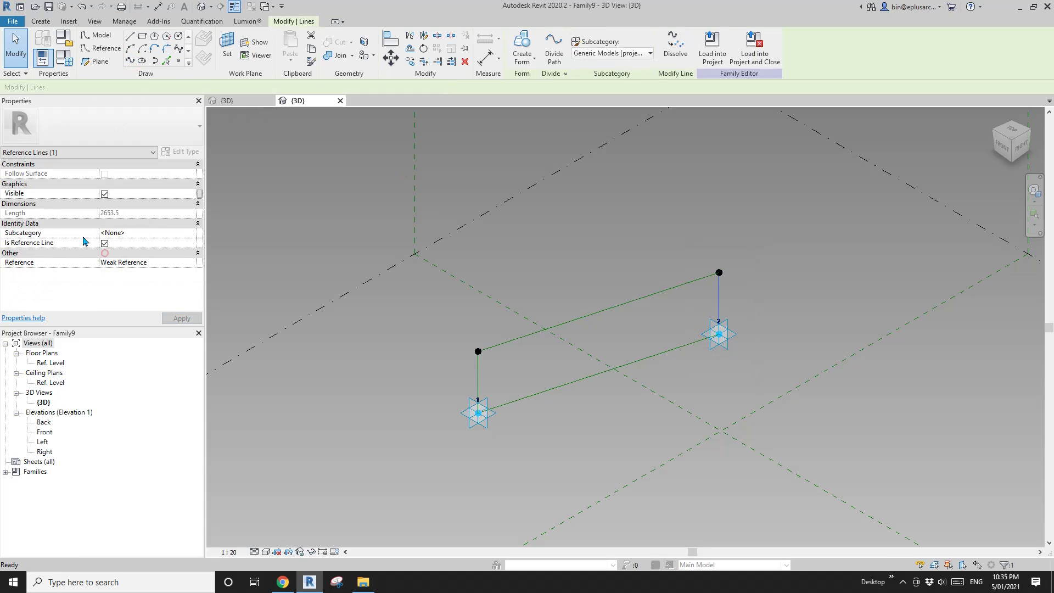
Step: Select the chain of four reference lines and create a solid extruded form from it
click(630, 244)
key(Tab)
click(633, 299)
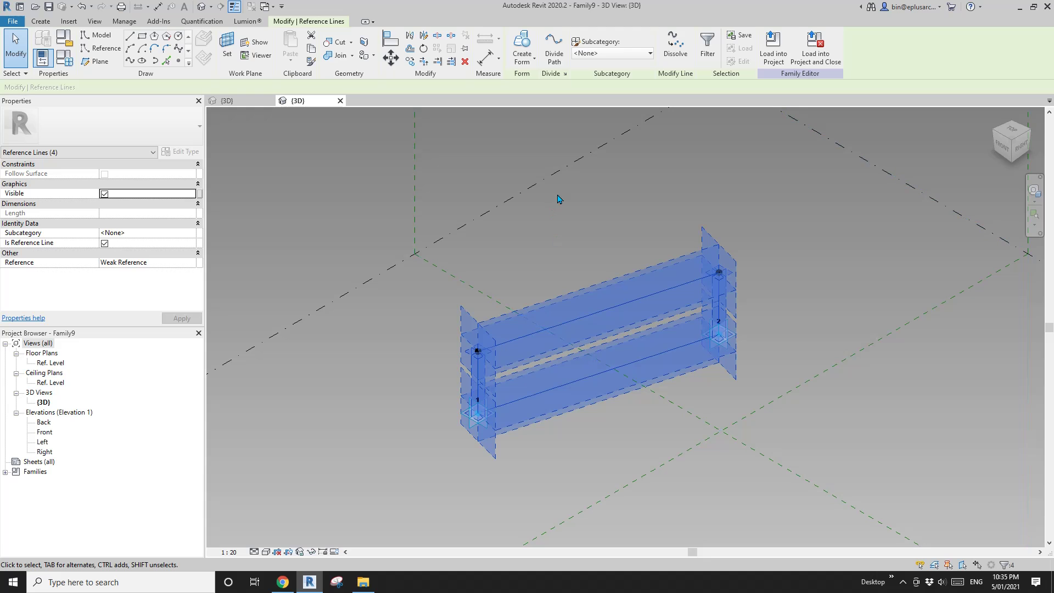
click(525, 50)
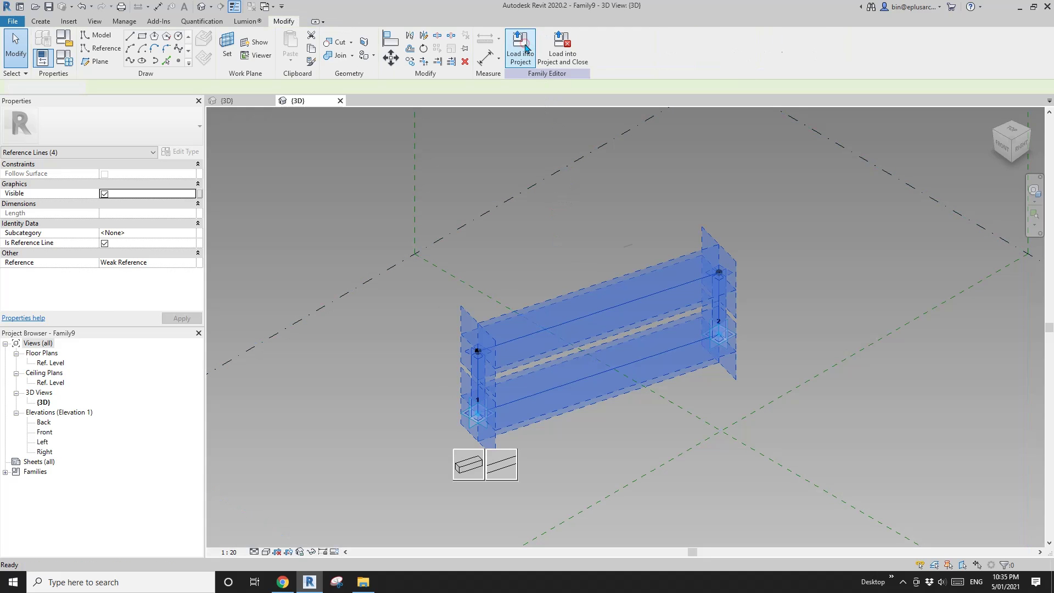
click(467, 465)
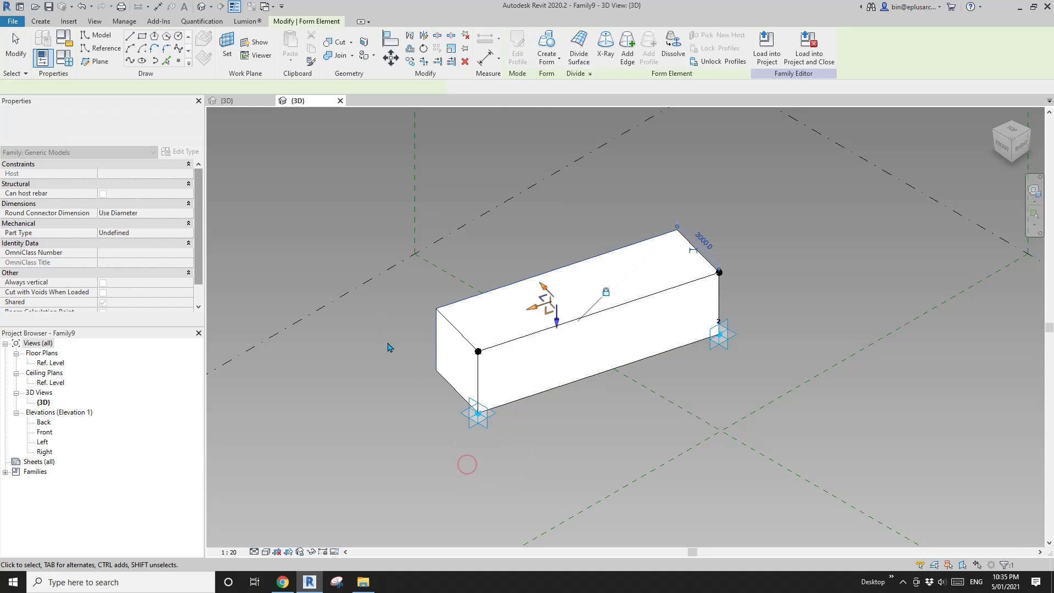
Step: Try a Negative Offset of 50 on the form, then reset it to 0
shift+middle_drag(388, 348, 584, 332)
scroll(376, 299, down, 1)
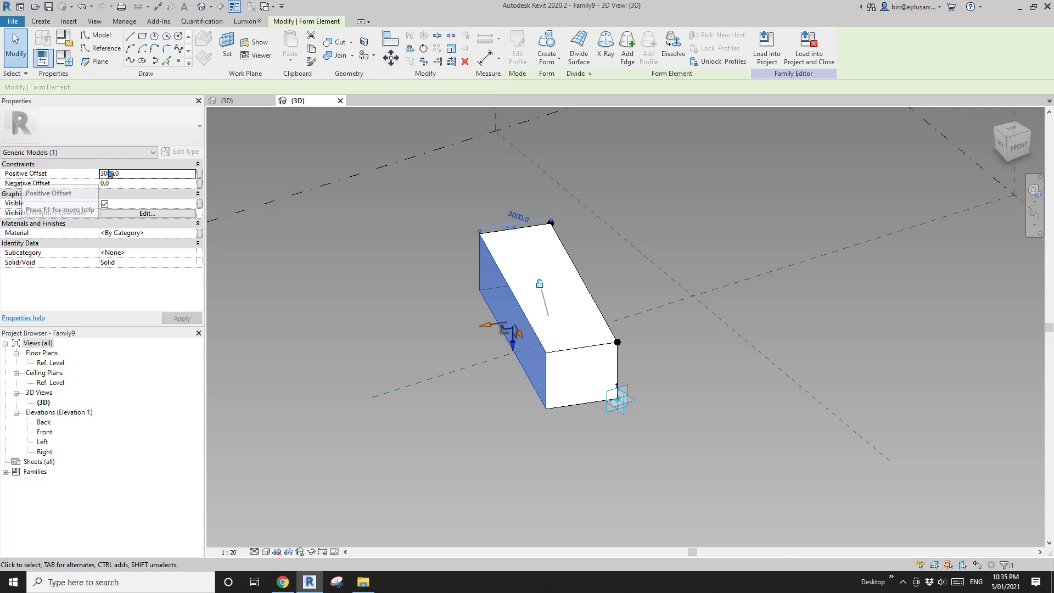
click(144, 183)
text(50)
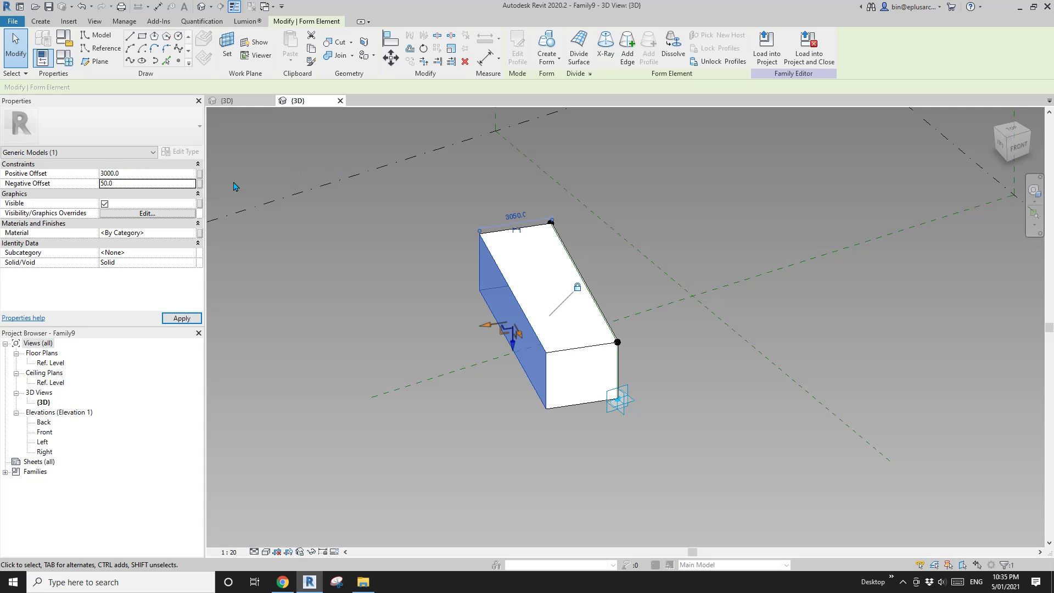
click(158, 183)
text(0)
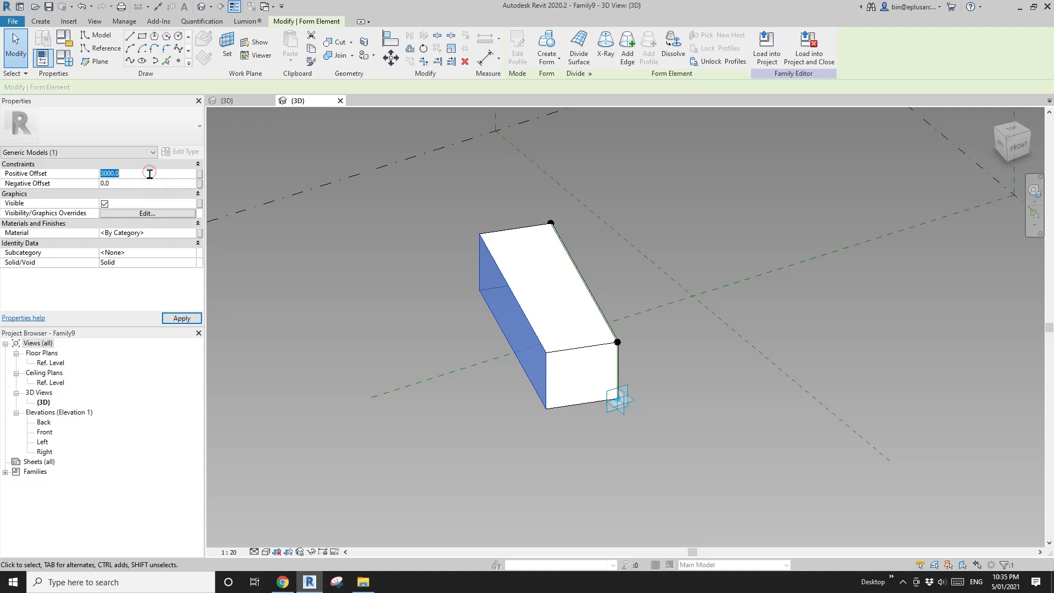
Step: Set the form's Positive Offset to 50 and associate it with a new type parameter named TH
click(151, 174)
text(50)
key(Return)
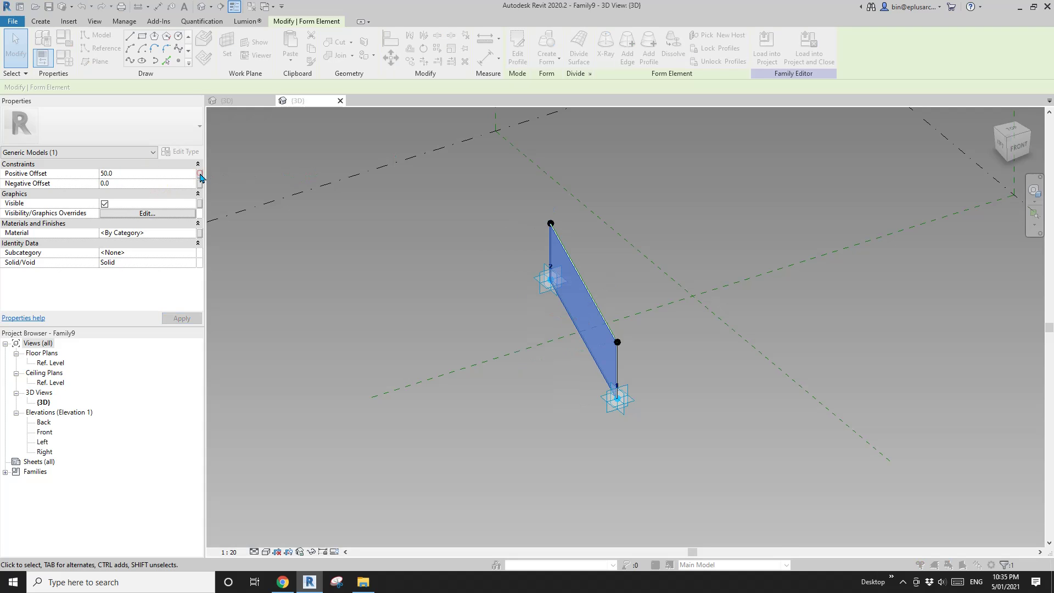
click(200, 173)
click(700, 350)
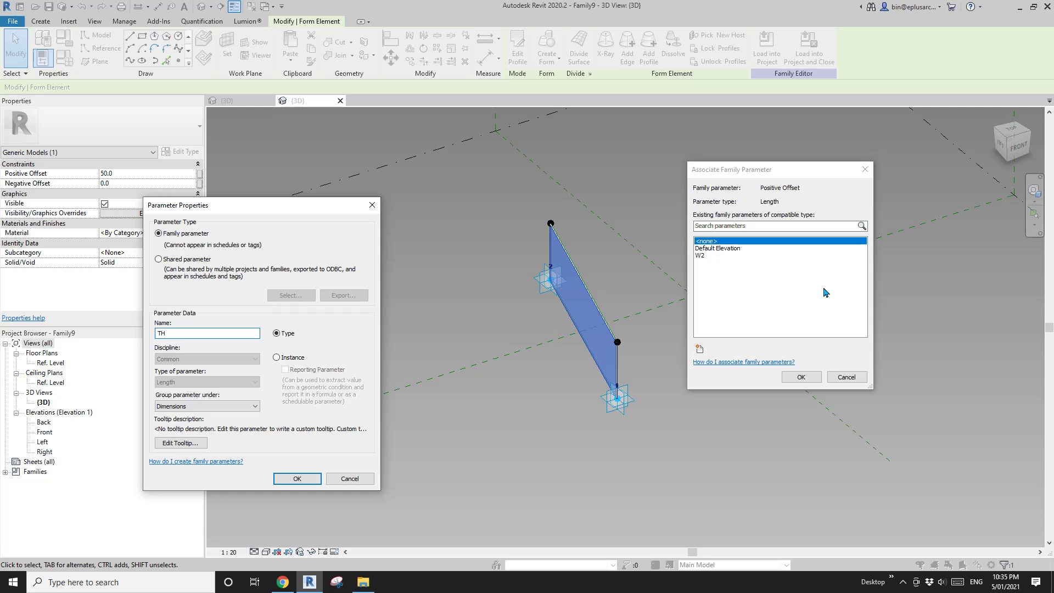
click(297, 475)
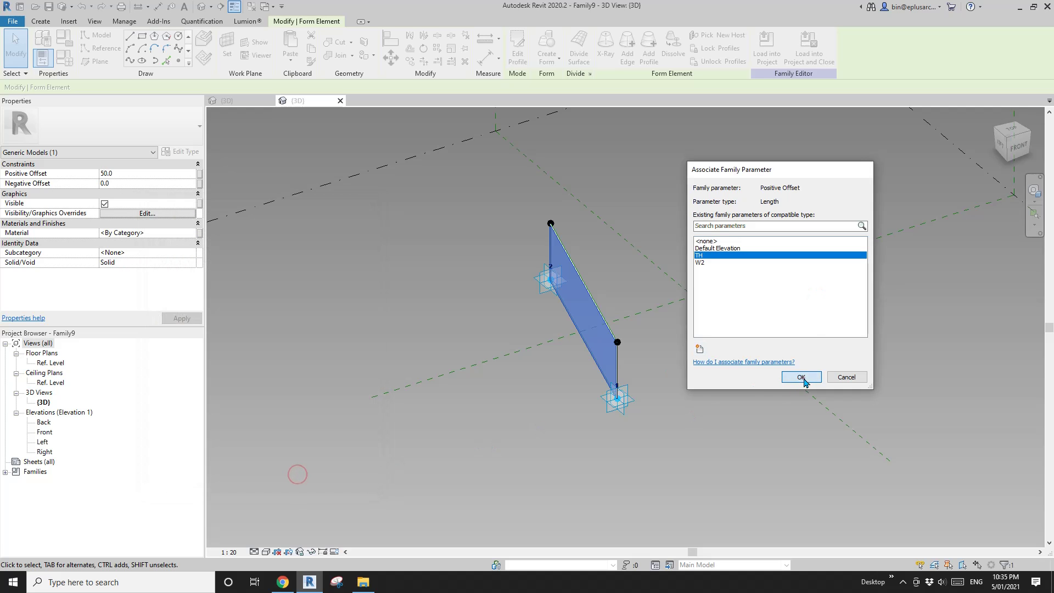
click(802, 377)
Step: Associate the form's material with a new type parameter named Material, grouped under Materials and Finishes
shift+middle_drag(706, 323, 542, 325)
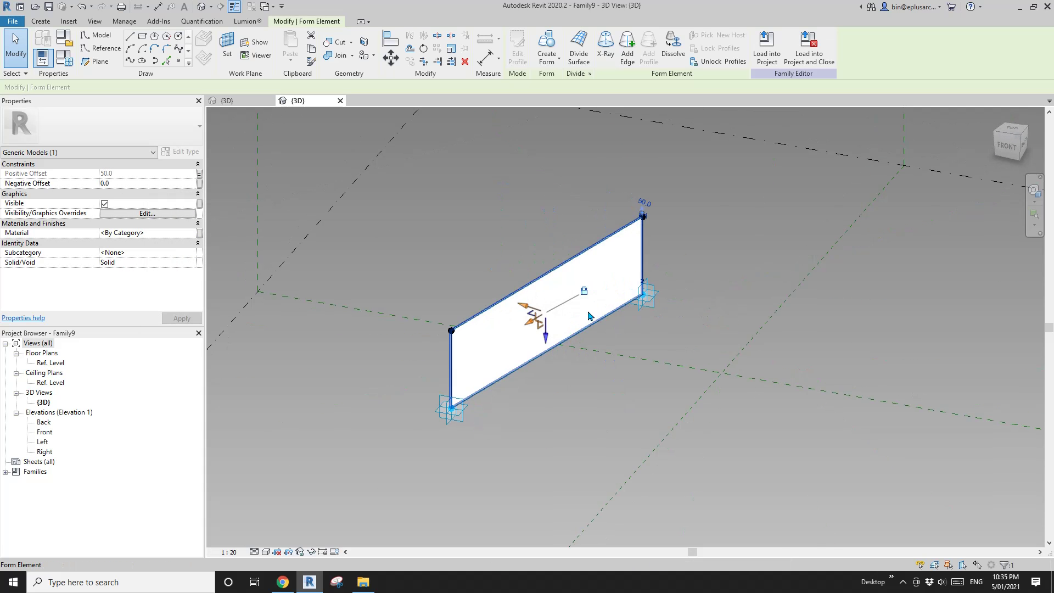
click(199, 233)
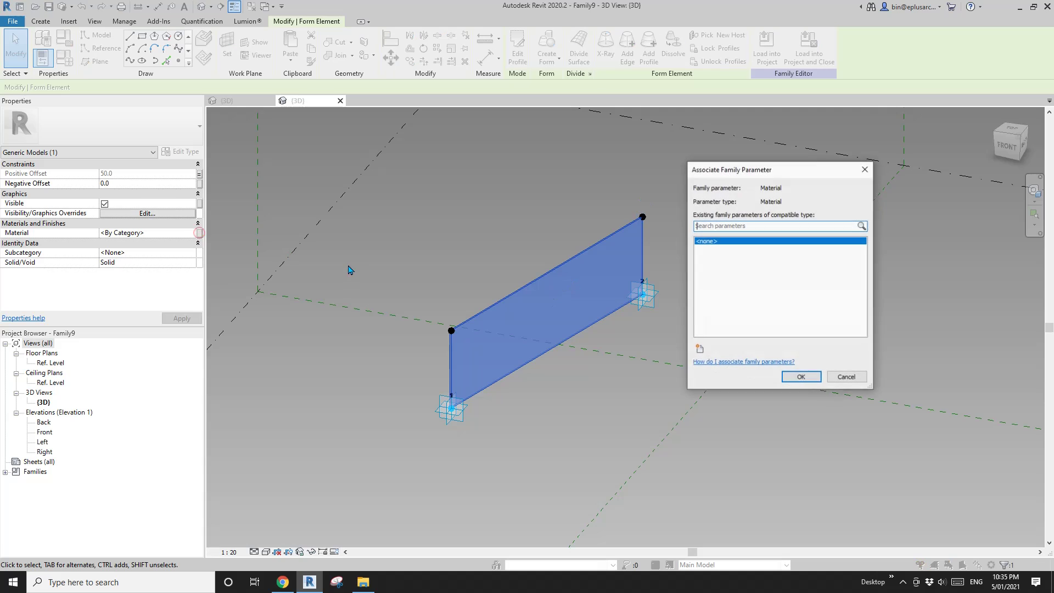
click(701, 350)
text(m)
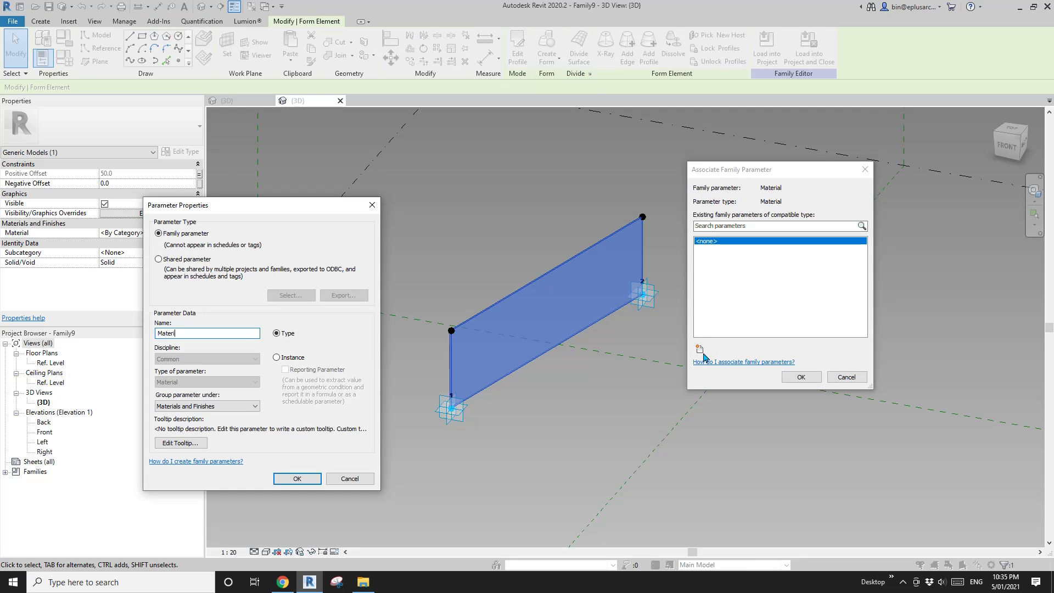
click(297, 478)
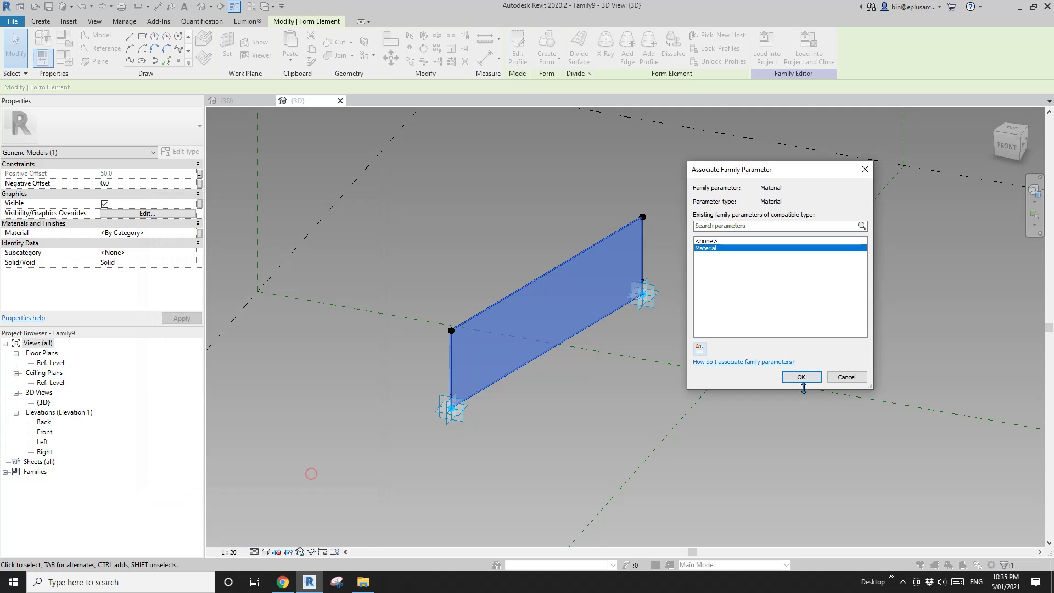
click(801, 377)
Step: Load the panel family into Family7, closing it without saving, and place it on the raised end point and adaptive point 2 below
click(803, 50)
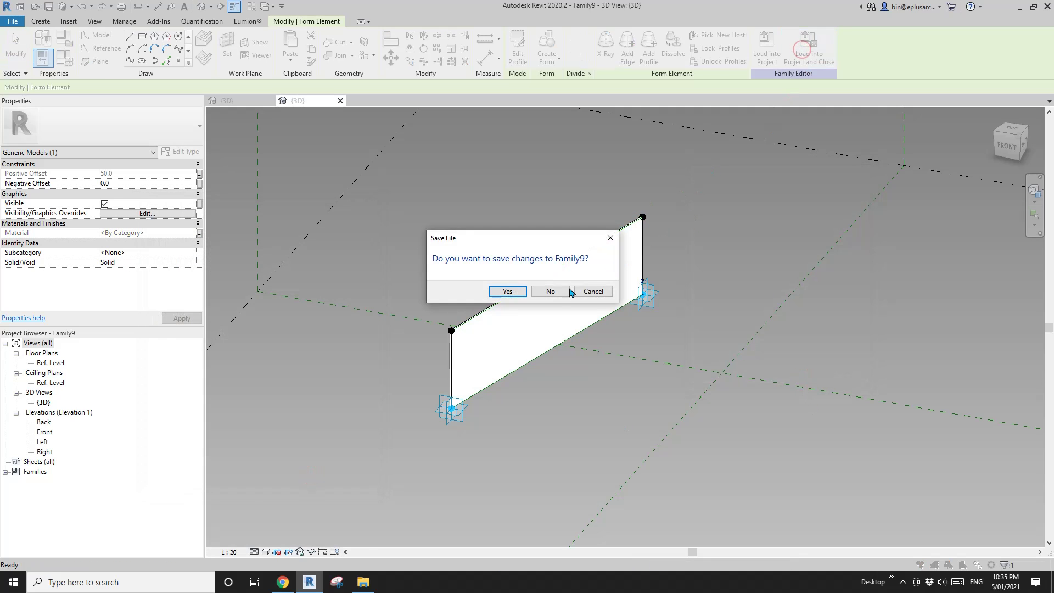
click(554, 293)
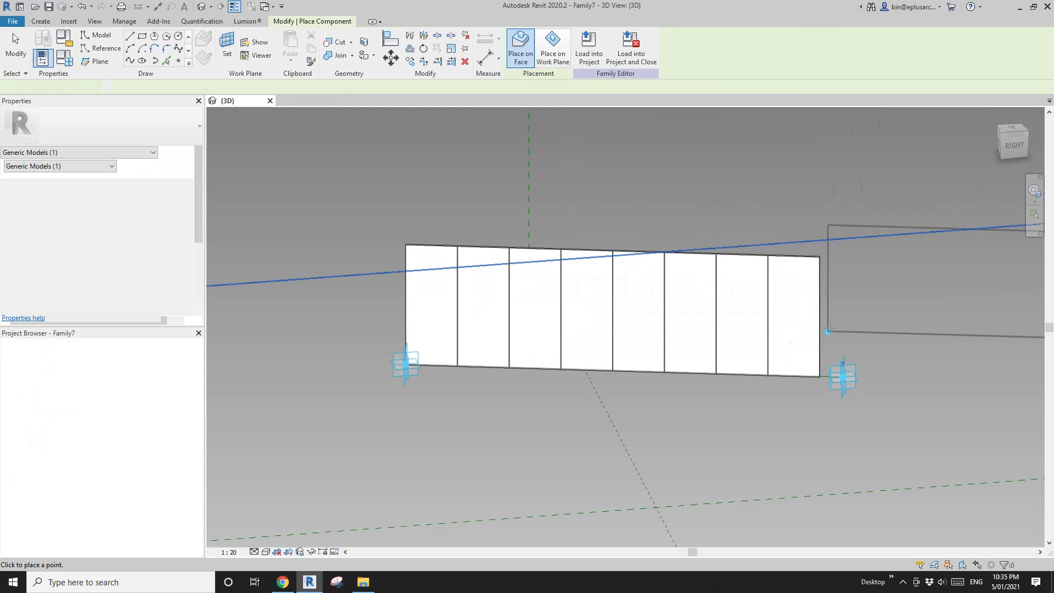
scroll(851, 324, up, 3)
middle_drag(852, 324, 556, 298)
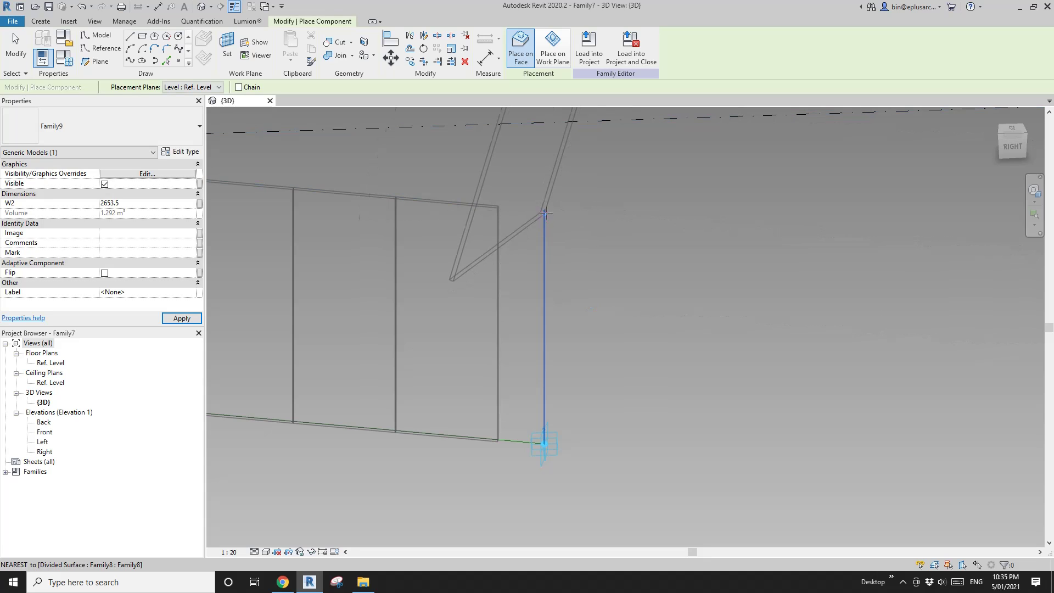
click(545, 212)
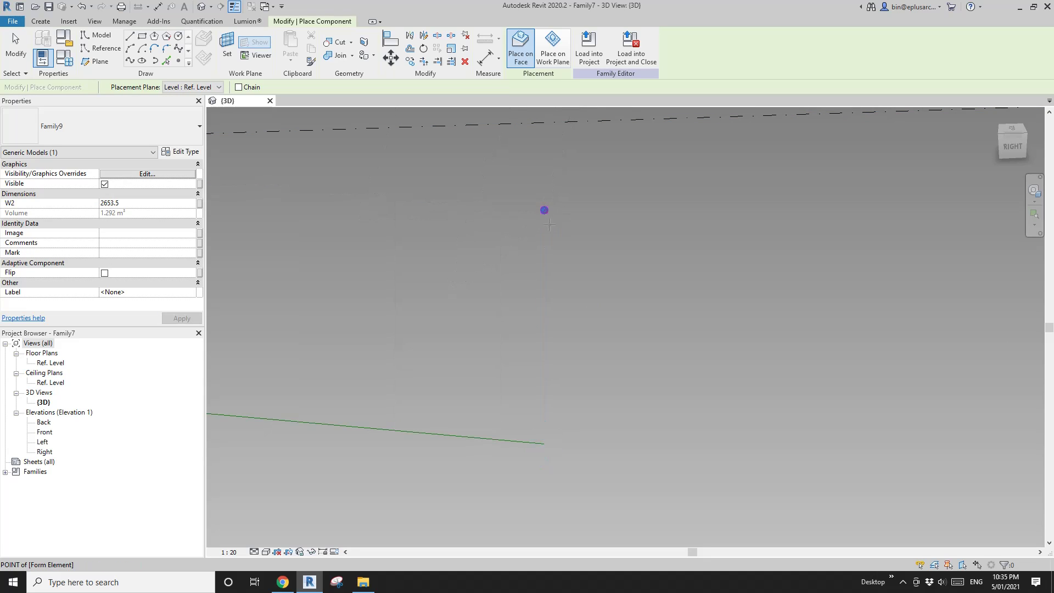
click(544, 443)
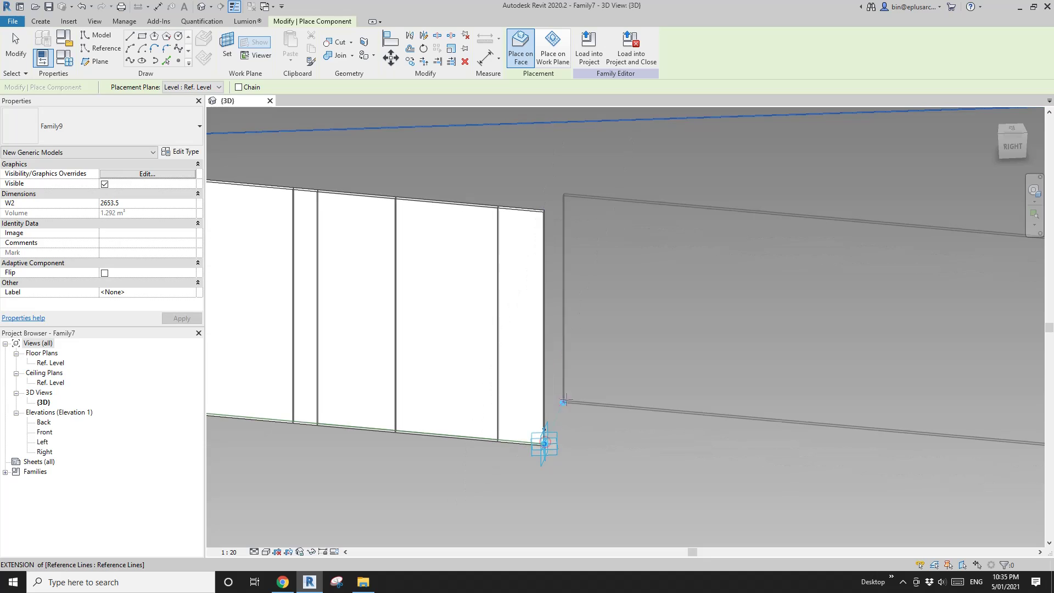
key(Escape)
Step: Set the W2 value of the placed end panel to 400
click(526, 279)
scroll(458, 328, down, 1)
middle_drag(458, 329, 523, 290)
click(136, 204)
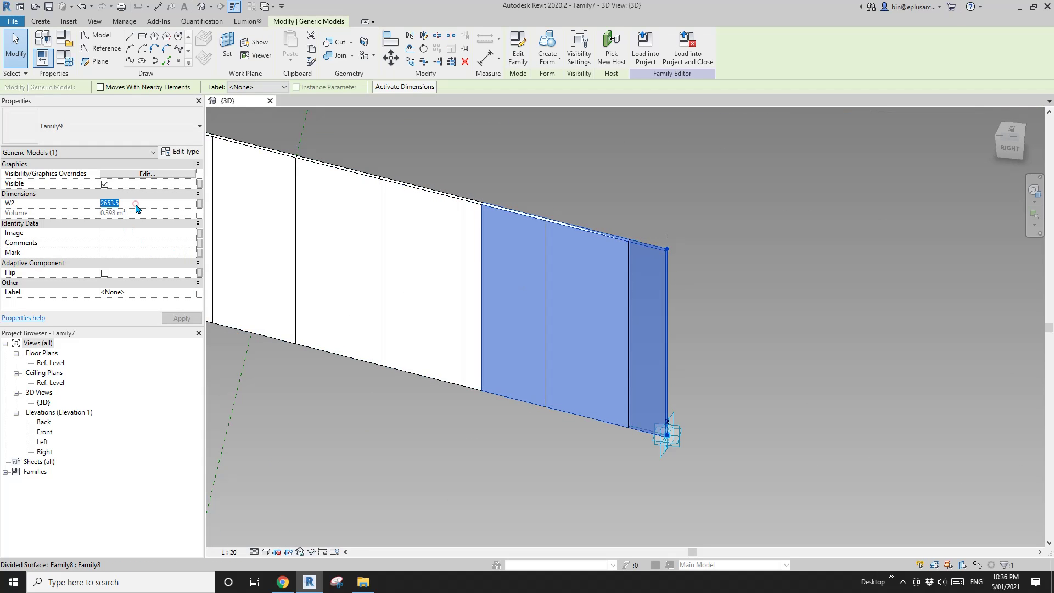
key(Return)
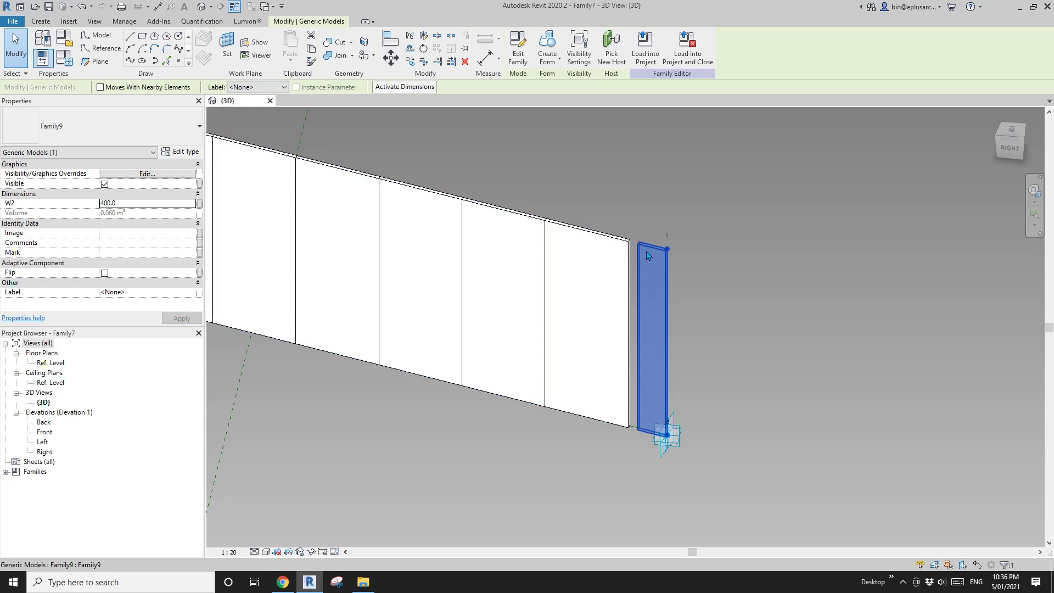
scroll(588, 291, down, 2)
middle_drag(587, 291, 725, 323)
key(Escape)
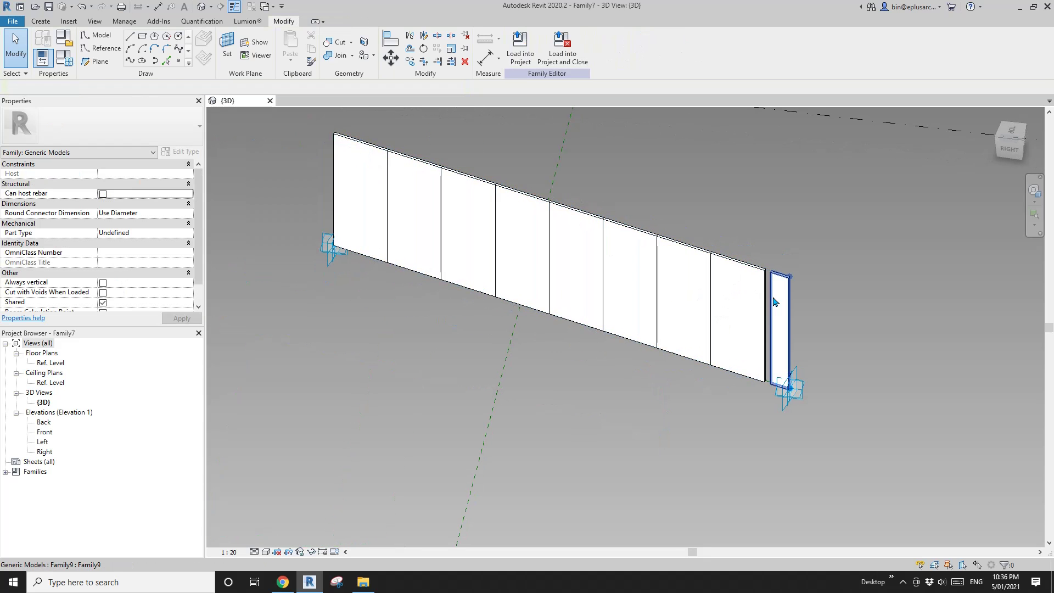
scroll(773, 289, up, 2)
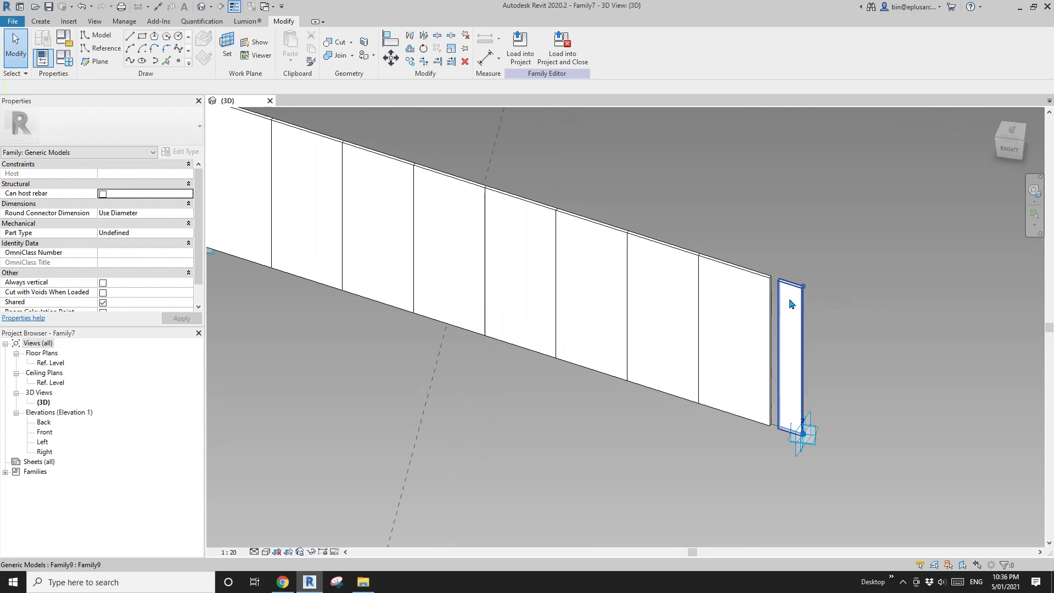
middle_drag(785, 311, 808, 337)
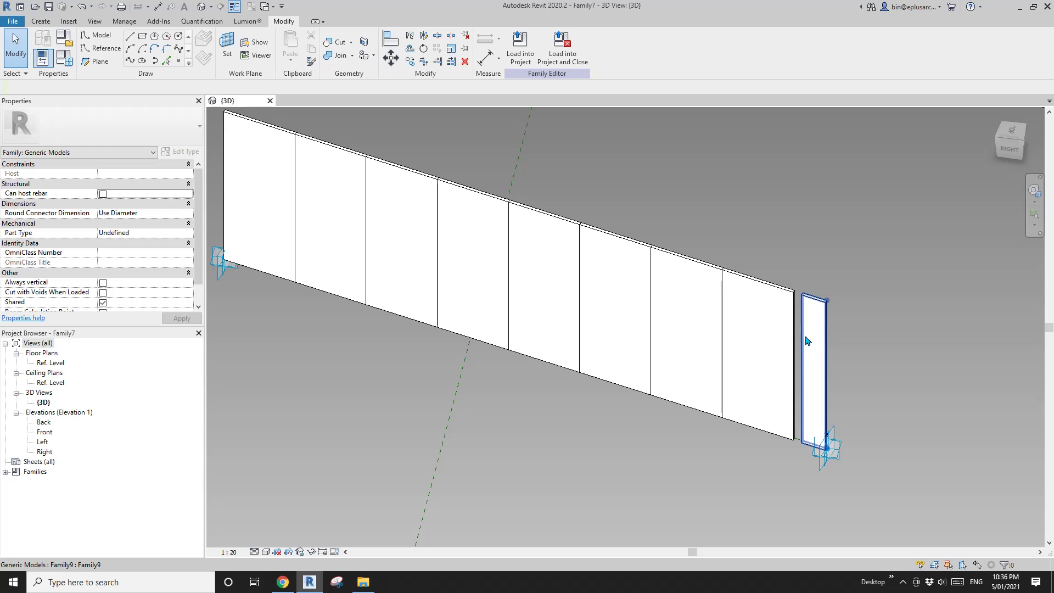
scroll(807, 330, down, 2)
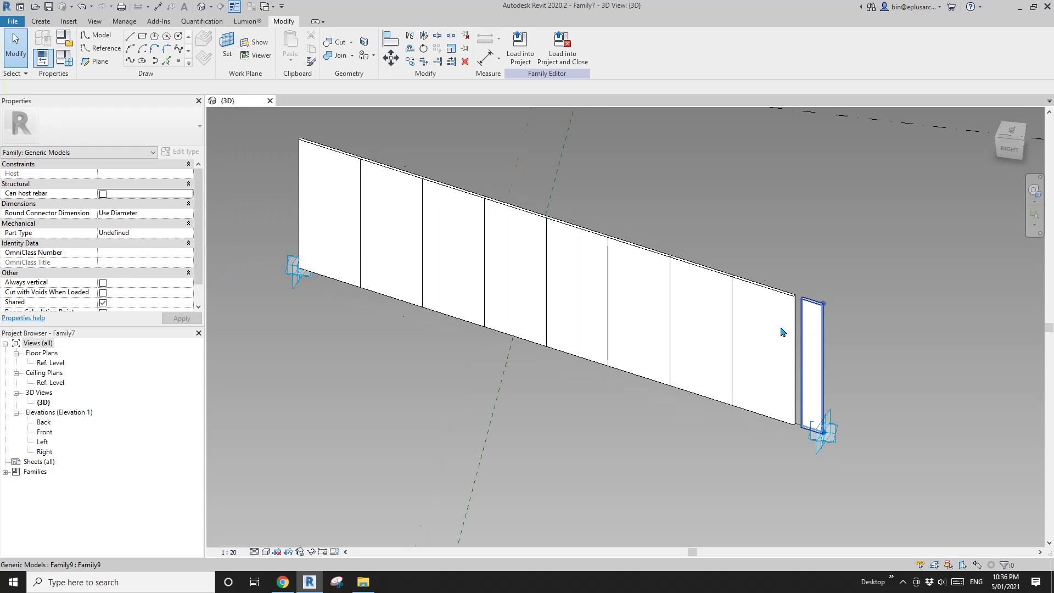
middle_drag(693, 337, 726, 344)
middle_drag(501, 274, 531, 274)
middle_drag(461, 246, 430, 257)
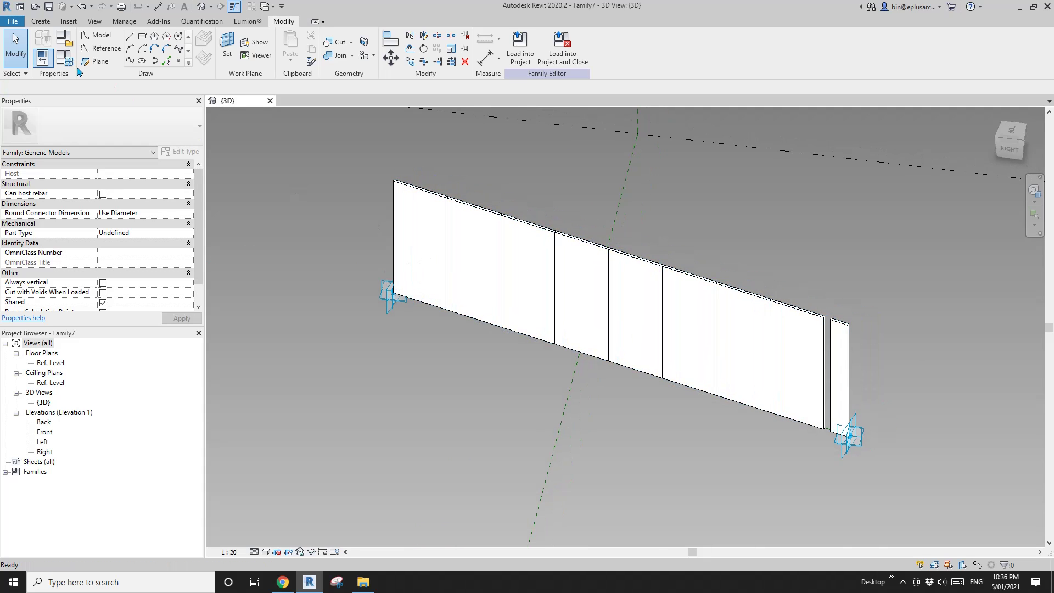
Step: Add an Integer instance family parameter named NO, grouped under Other
click(64, 57)
drag(226, 116, 231, 90)
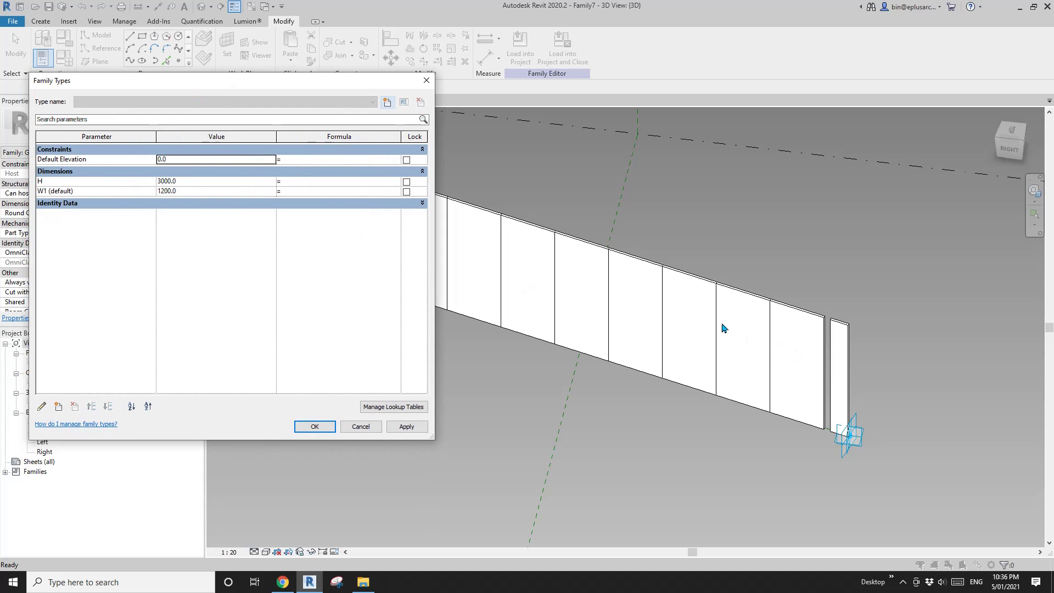
click(59, 407)
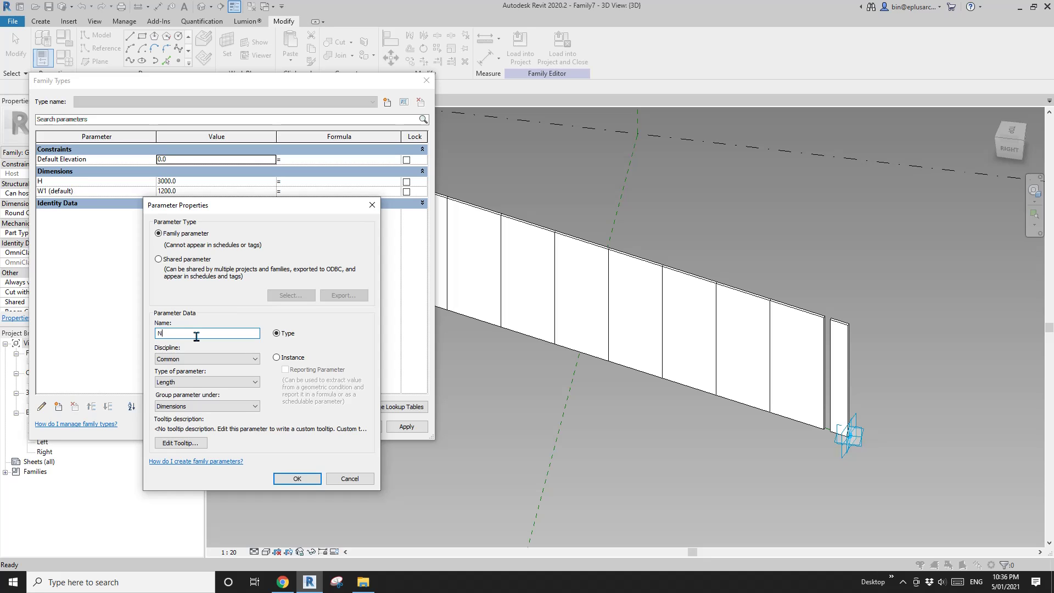
click(215, 383)
click(170, 399)
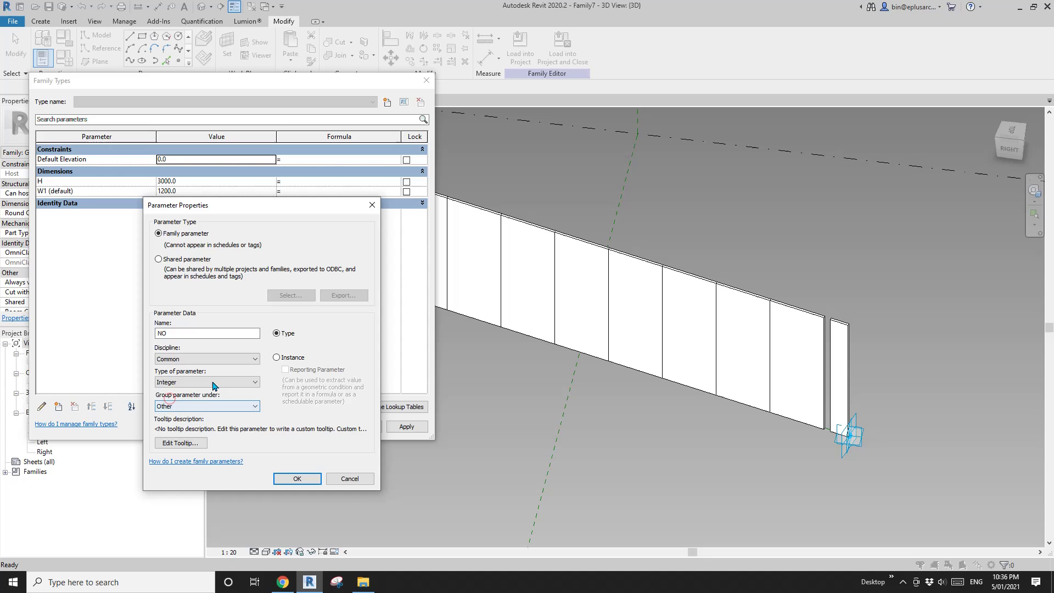
click(277, 358)
click(299, 479)
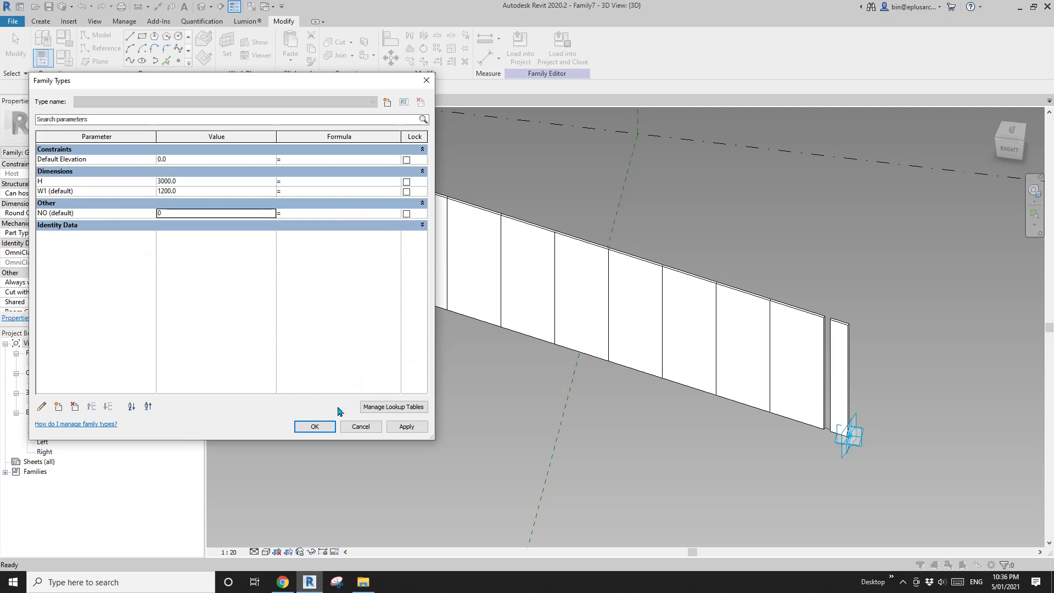
click(315, 426)
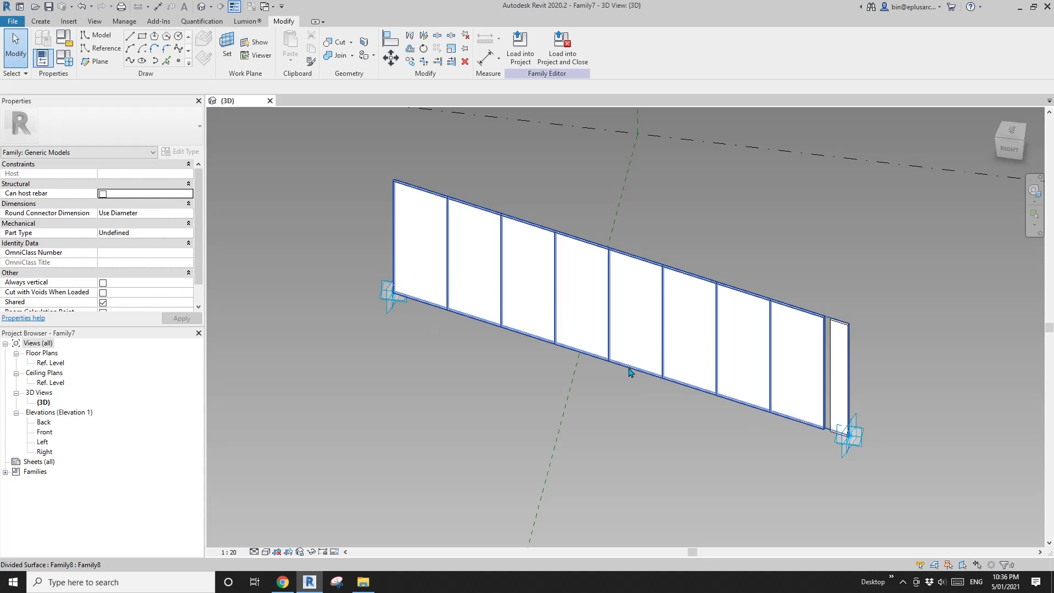
Step: Temporarily isolate the two adaptive points and the reference line connecting them
middle_drag(466, 368, 440, 346)
scroll(844, 441, up, 5)
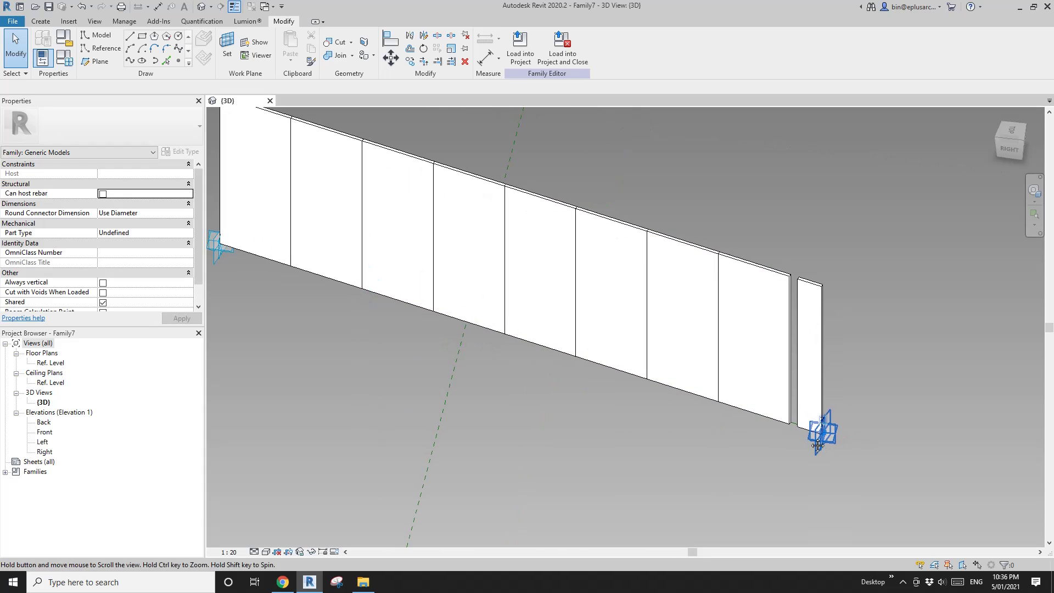
click(881, 456)
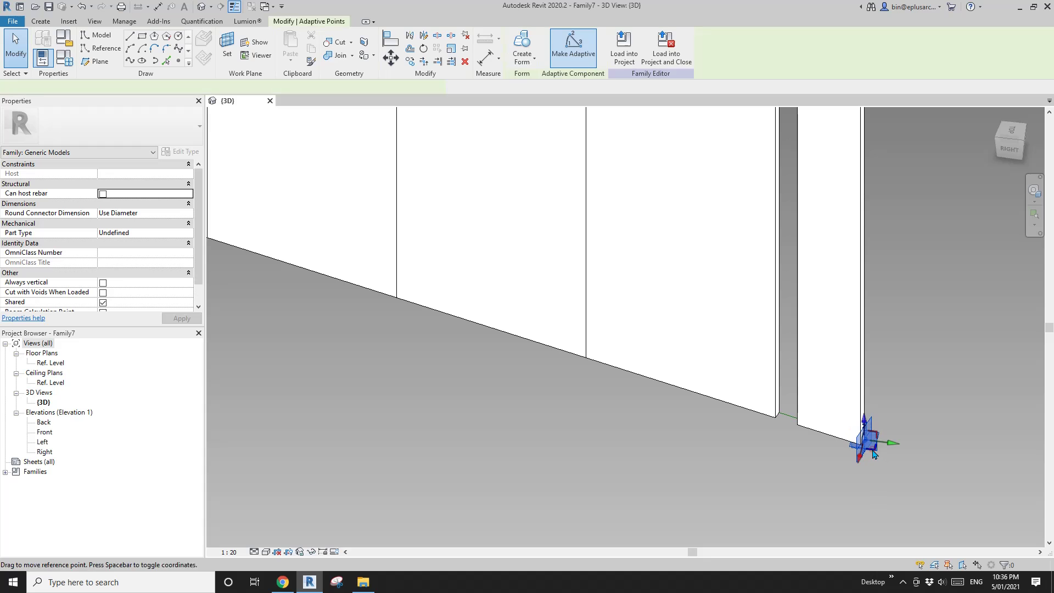
ctrl+click(789, 418)
middle_drag(433, 341, 871, 414)
middle_drag(336, 285, 852, 431)
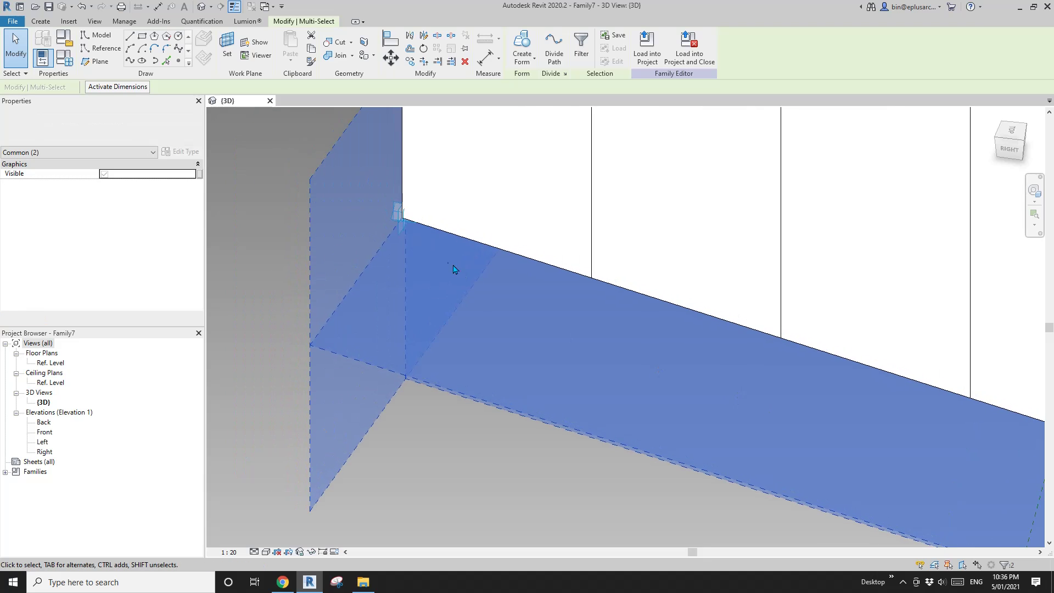
ctrl+click(403, 229)
scroll(403, 230, down, 2)
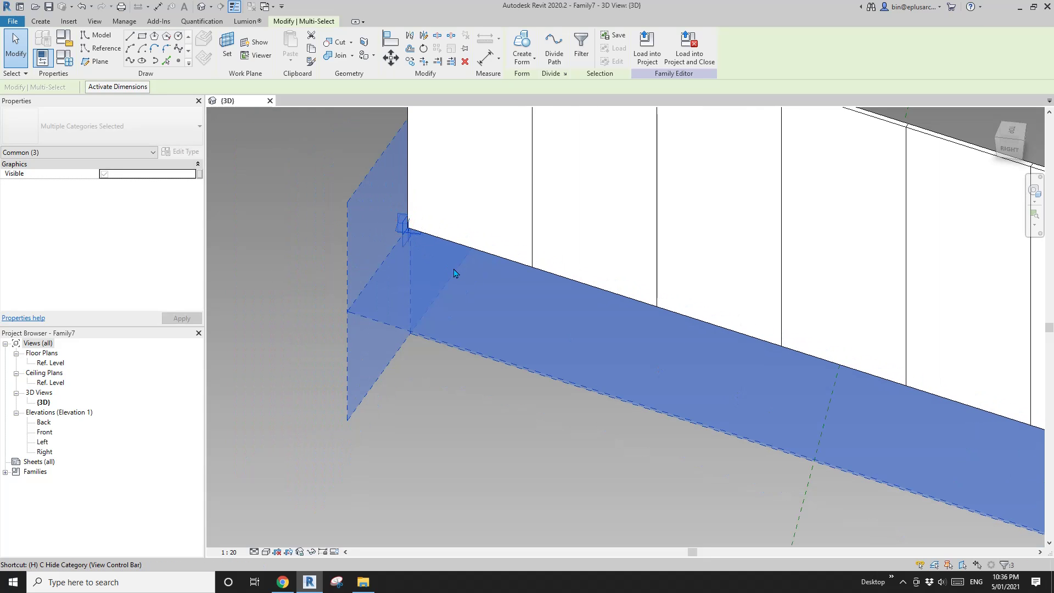
key(i)
scroll(472, 284, down, 3)
key(Escape)
middle_drag(549, 283, 536, 303)
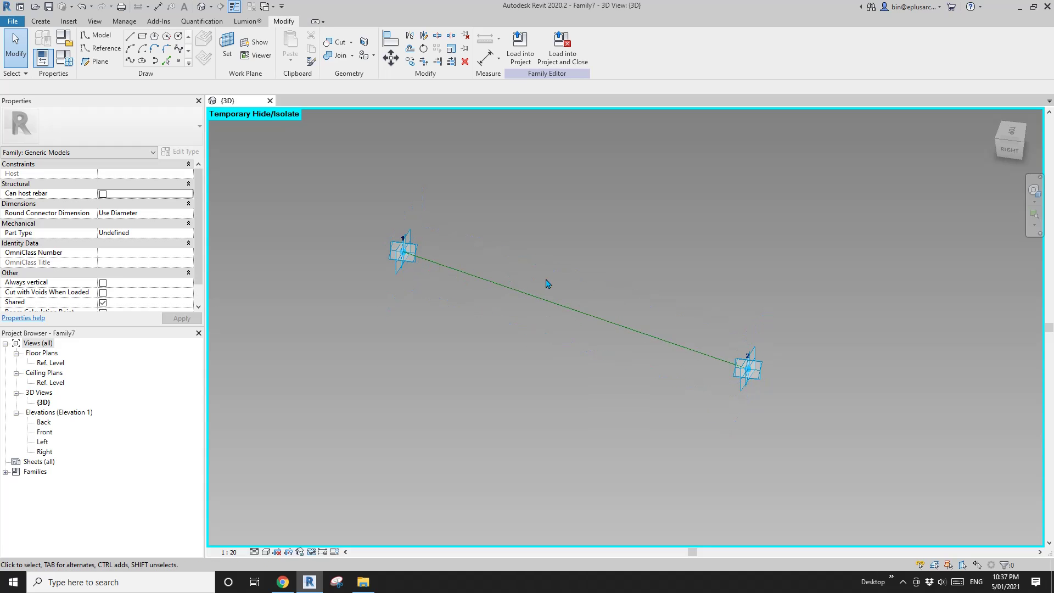
Step: Set the work plane on the reference line and add an aligned dimension between adaptive points 1 and 2
middle_drag(527, 269, 522, 299)
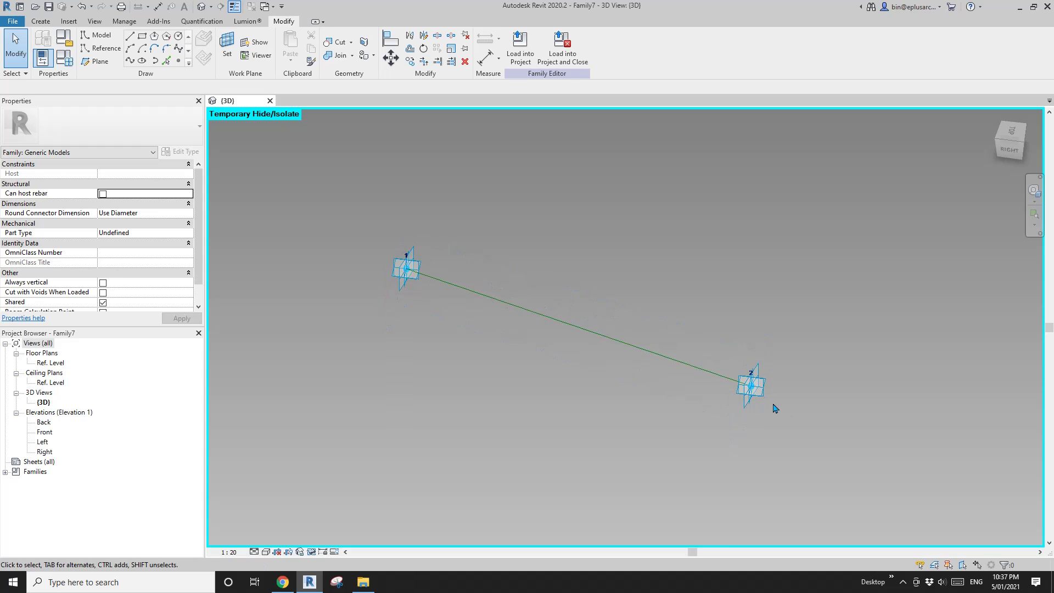
click(227, 47)
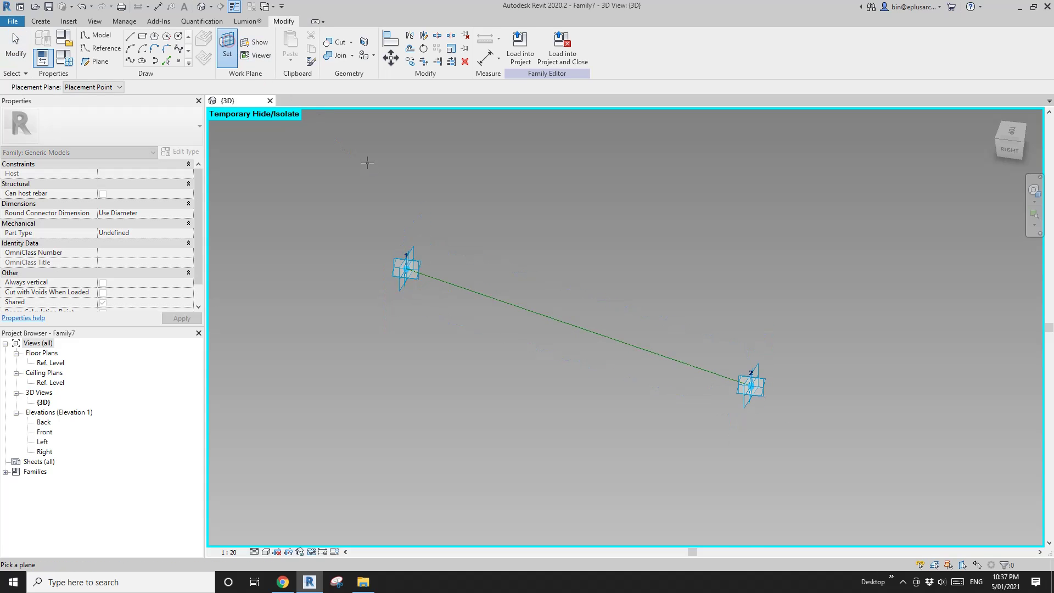
click(562, 322)
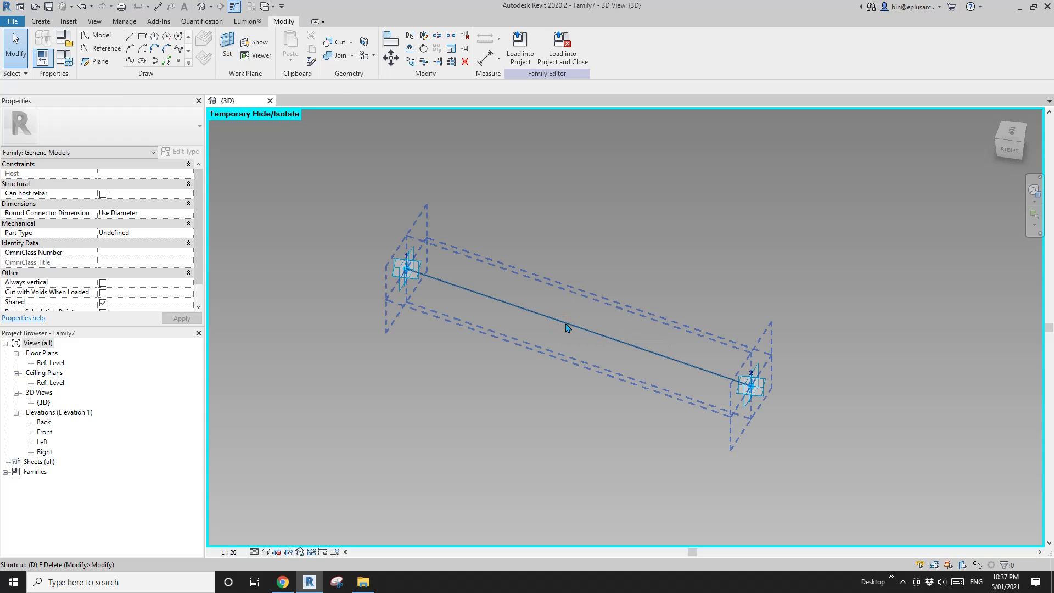
key(d)
key(i)
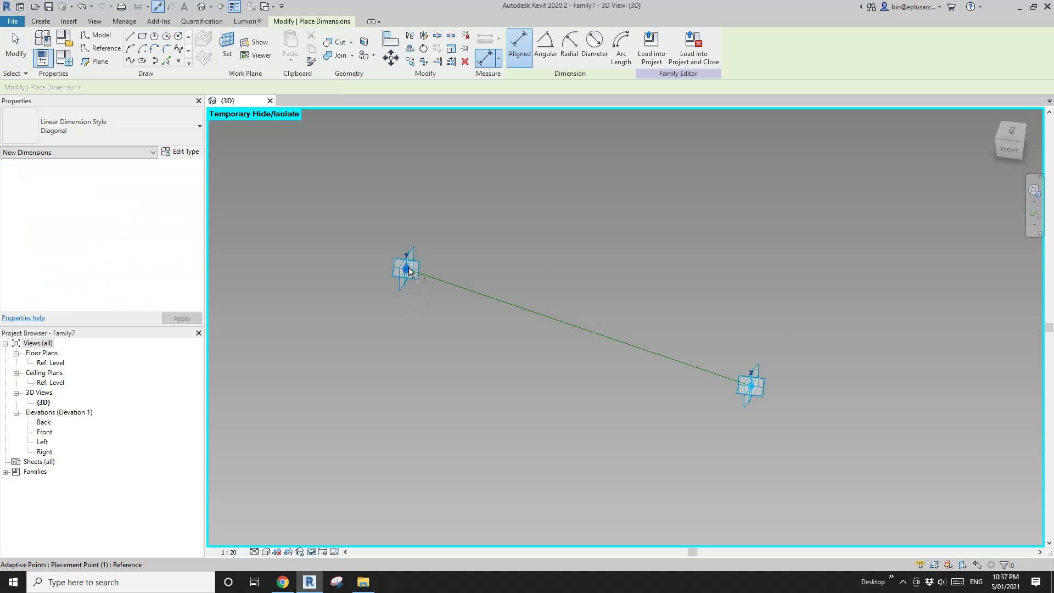
click(406, 270)
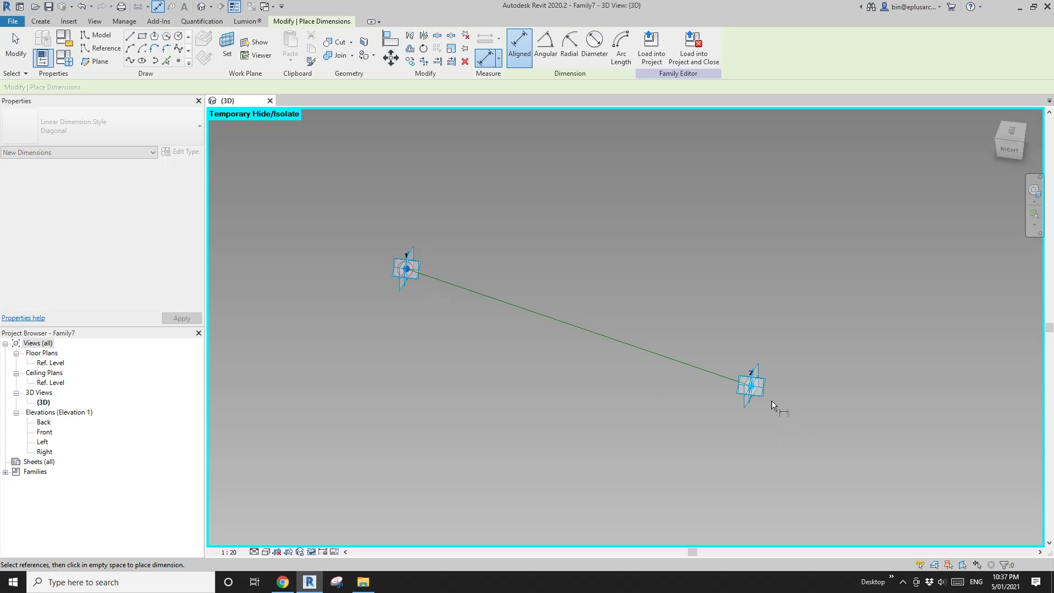
click(721, 389)
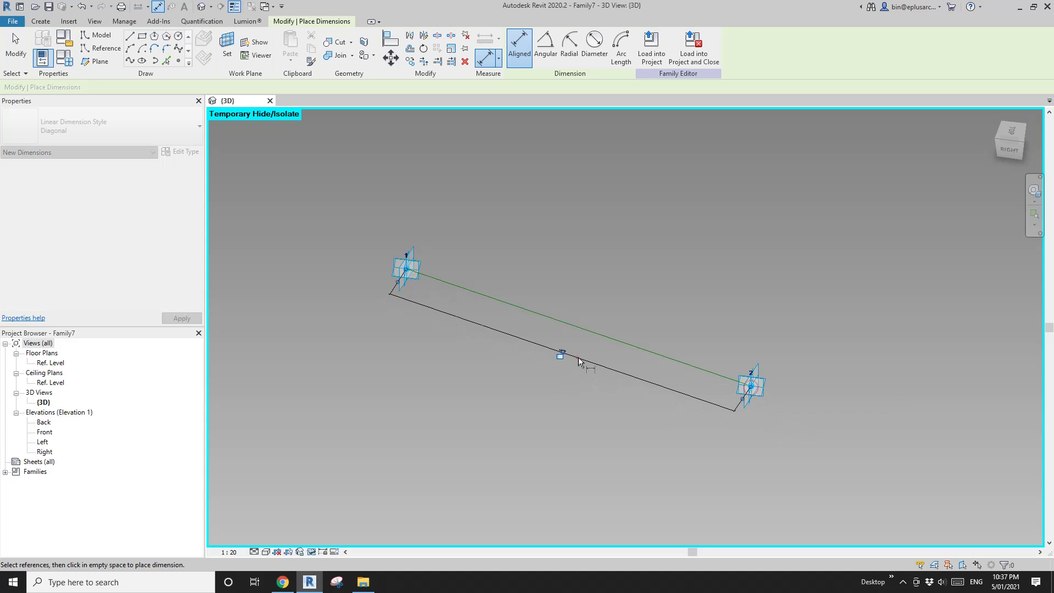
click(564, 354)
key(Escape)
key(Escape)
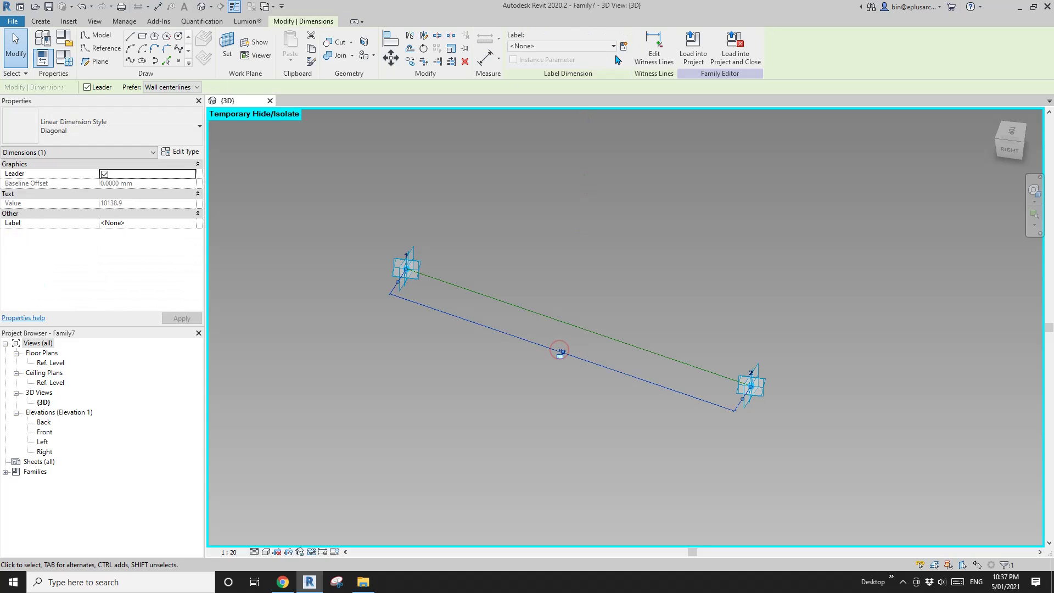
Step: Label the dimension between the adaptive points with a new instance reporting parameter named L and reset the temporary isolation
click(623, 46)
text(L;)
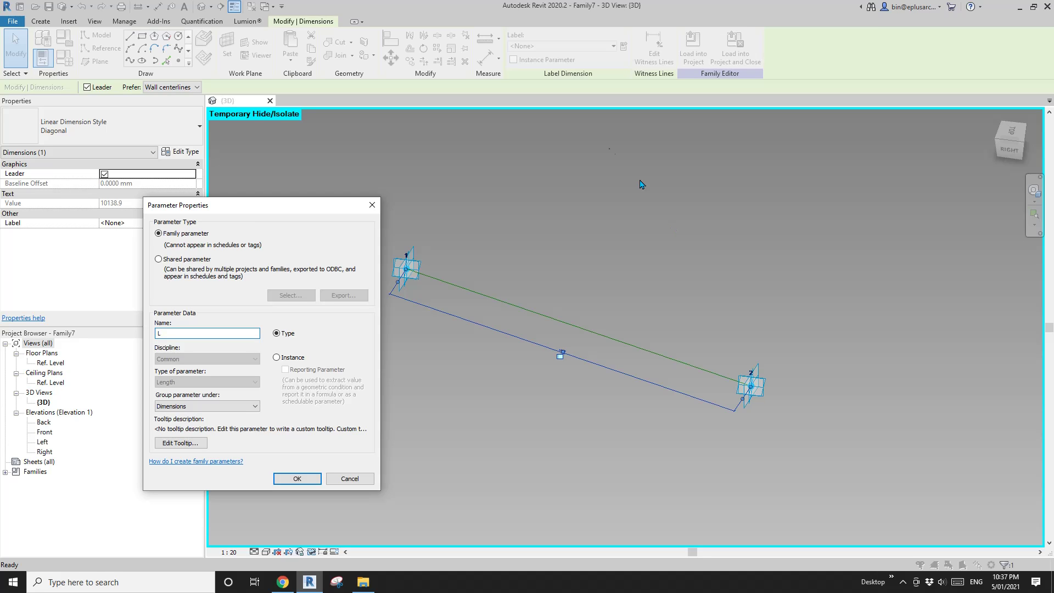
click(299, 358)
click(296, 369)
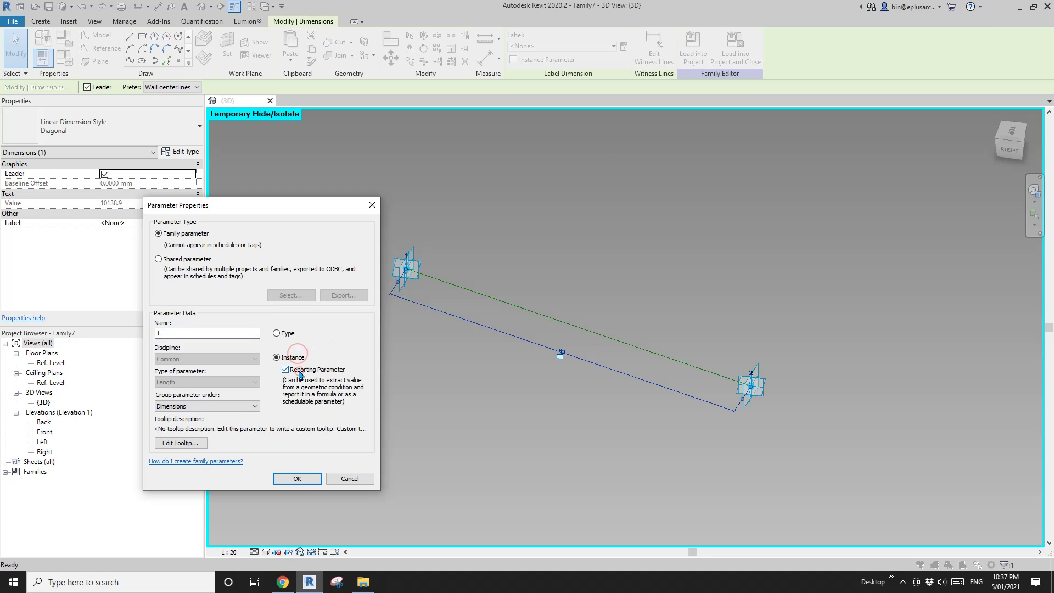
click(308, 480)
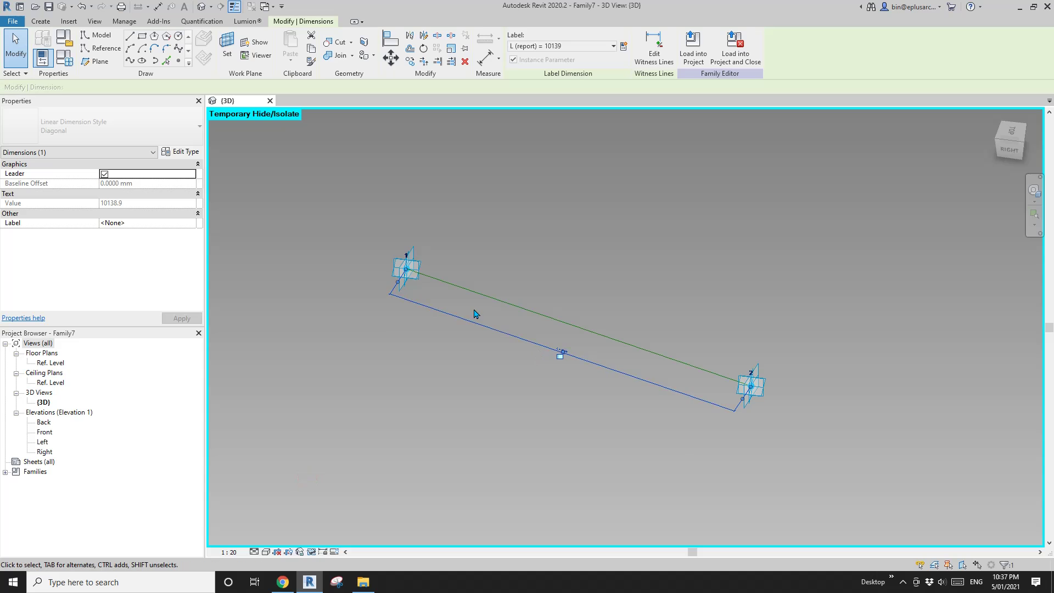
key(h)
key(r)
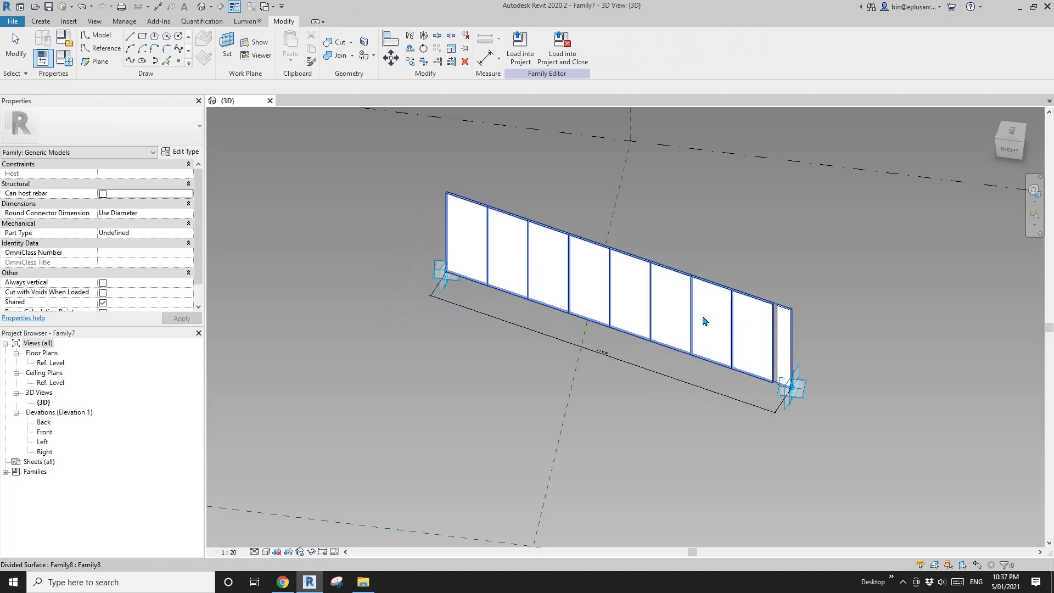
Step: Give the NO family parameter the formula rounddown(L / W1)
scroll(483, 291, up, 2)
shift+middle_drag(481, 291, 495, 292)
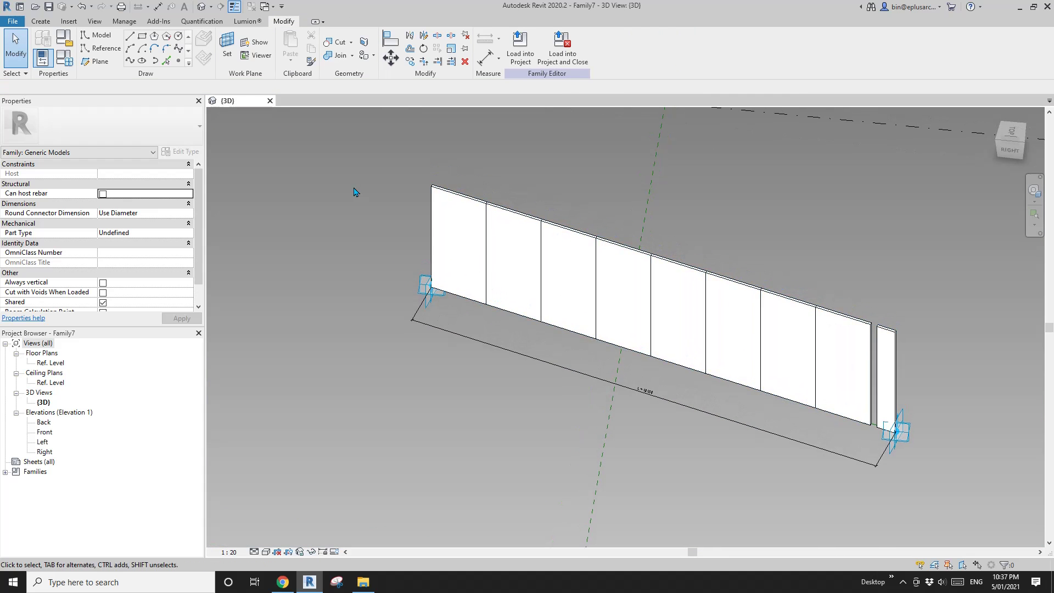
middle_drag(354, 190, 331, 204)
click(64, 58)
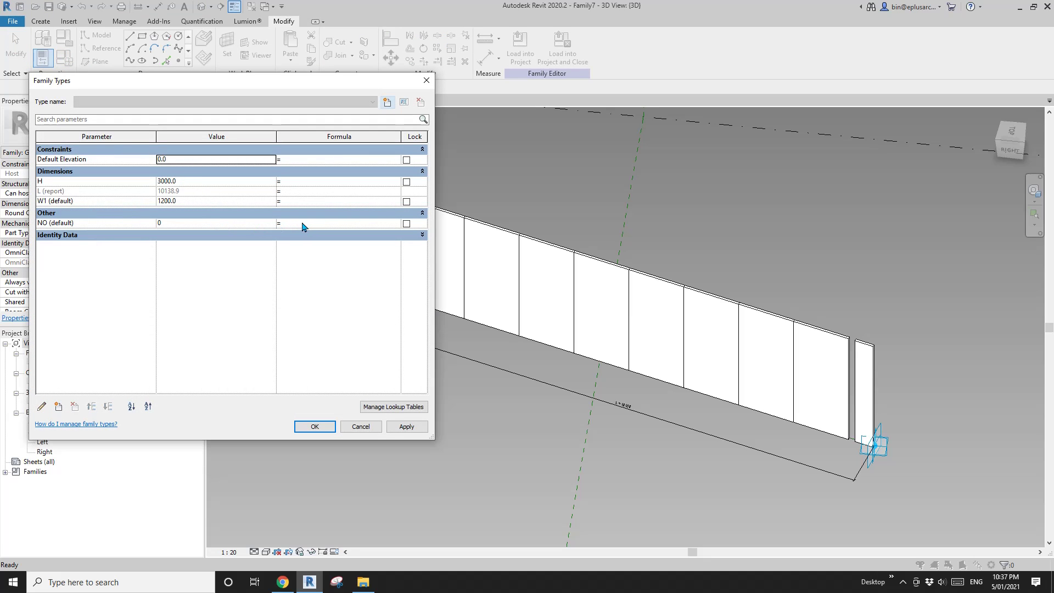
click(327, 223)
text(rou)
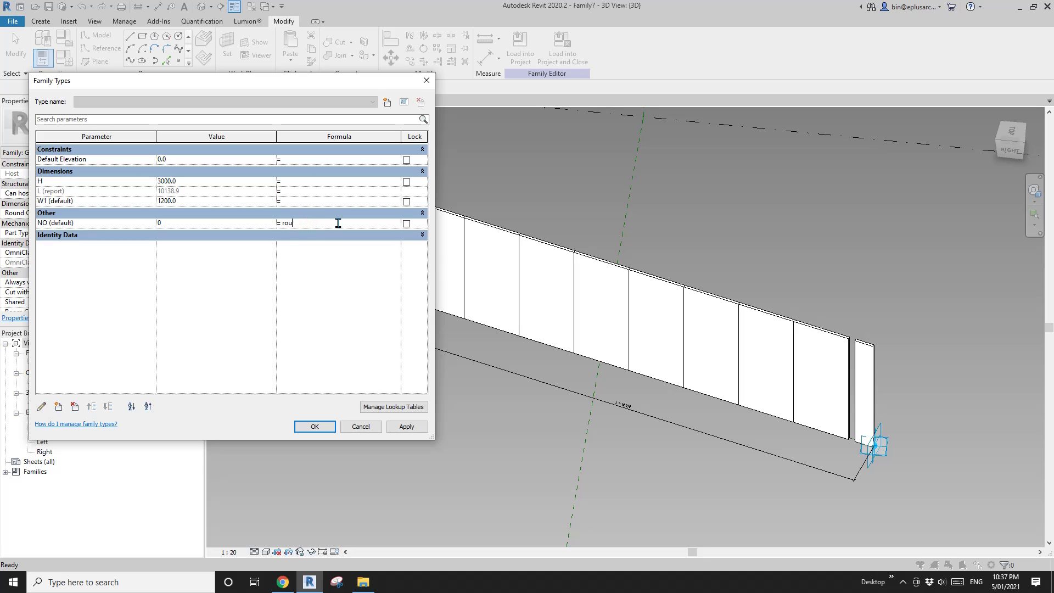
text(nddow)
text(n(L/W1)
click(335, 299)
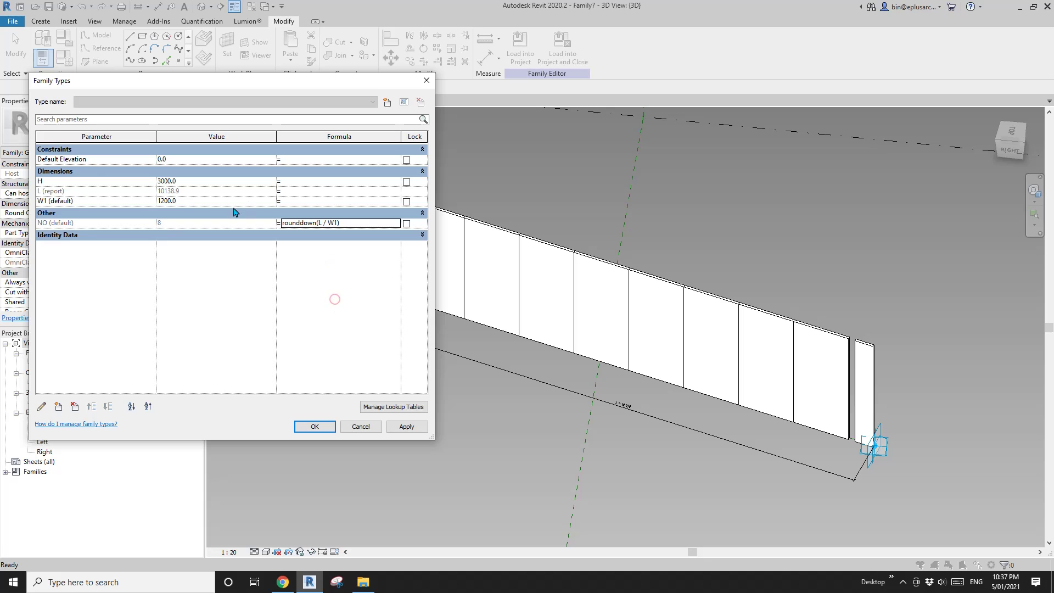
click(315, 427)
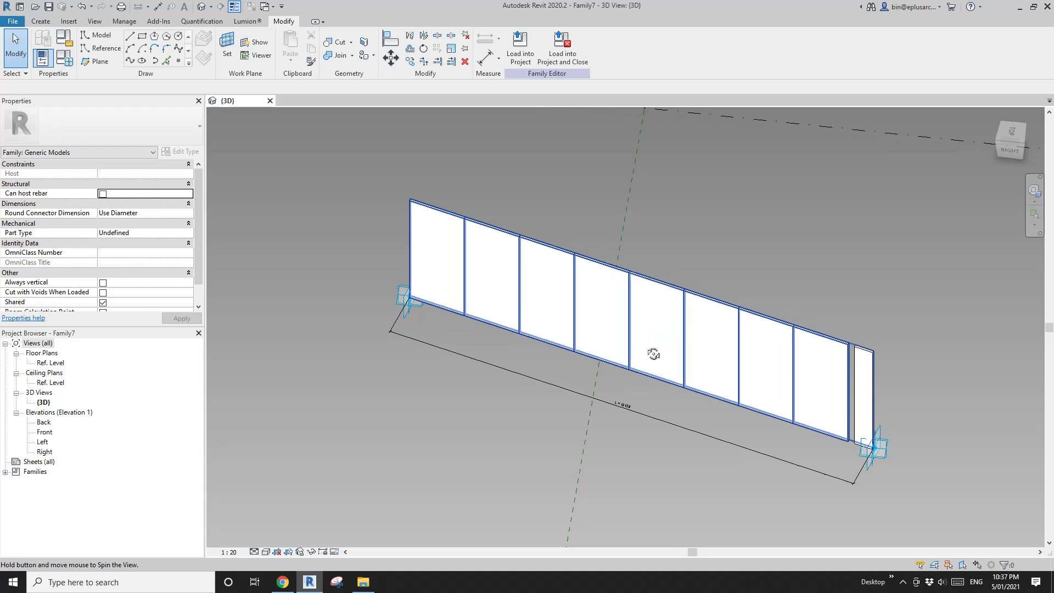
Step: Associate the nested end panel's W2 with a new instance family parameter named W2, grouped under Dimensions
middle_drag(628, 338, 663, 337)
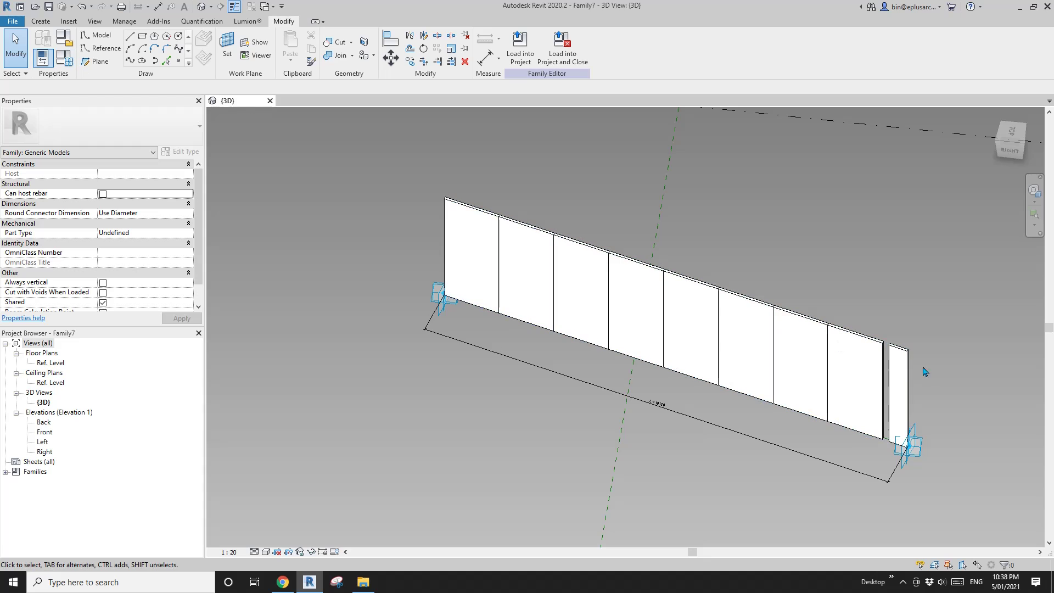
click(897, 395)
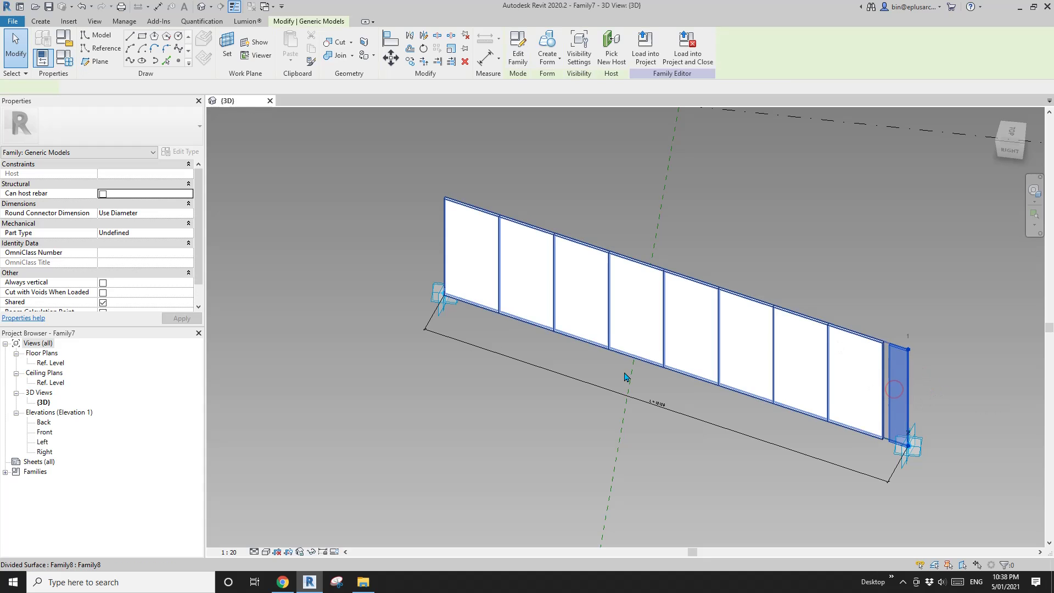
click(200, 204)
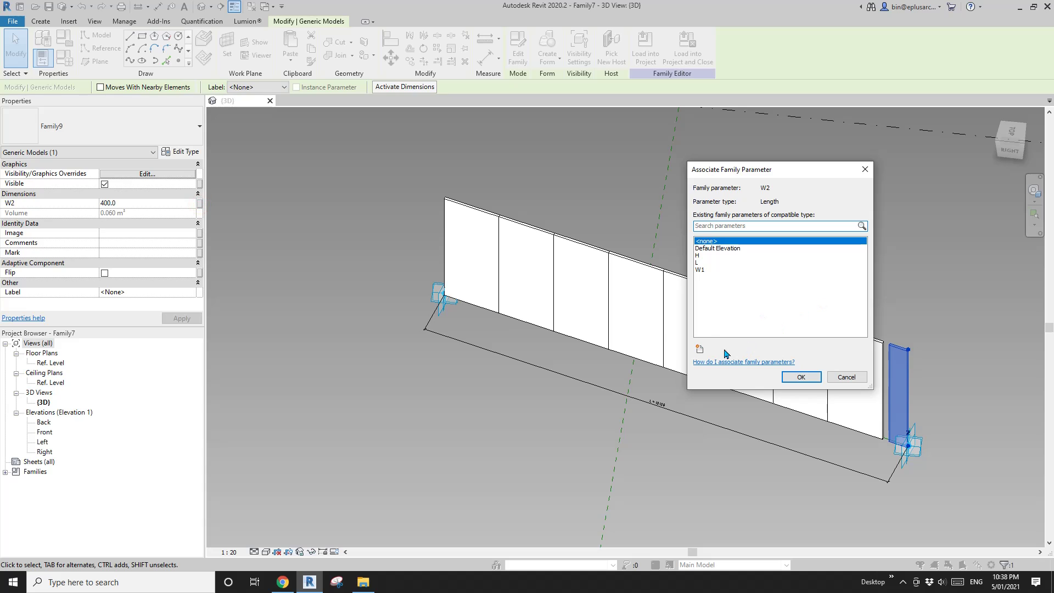
click(701, 350)
text(W)
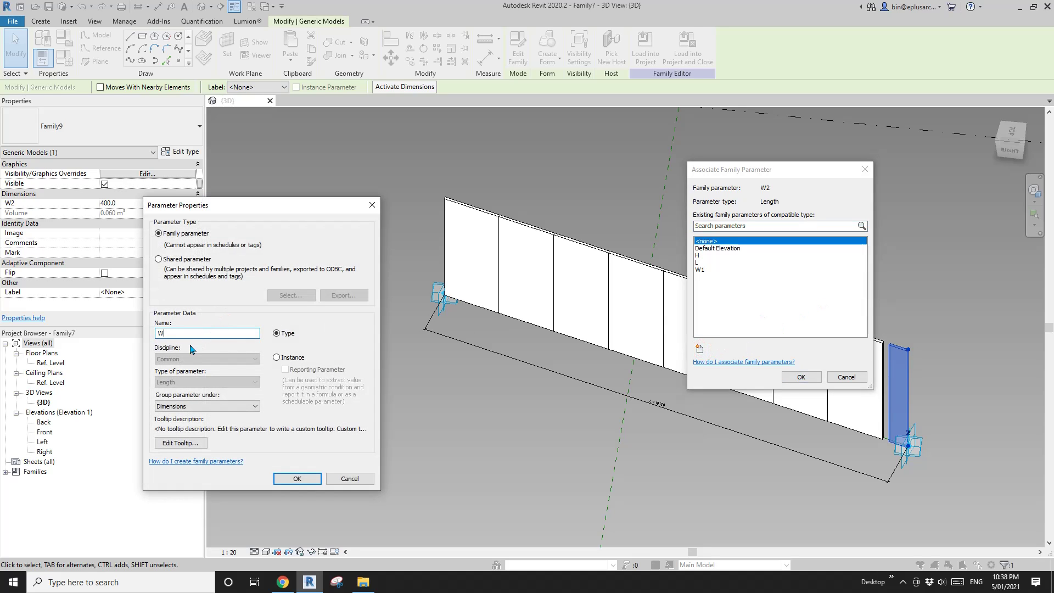
text(2)
click(298, 479)
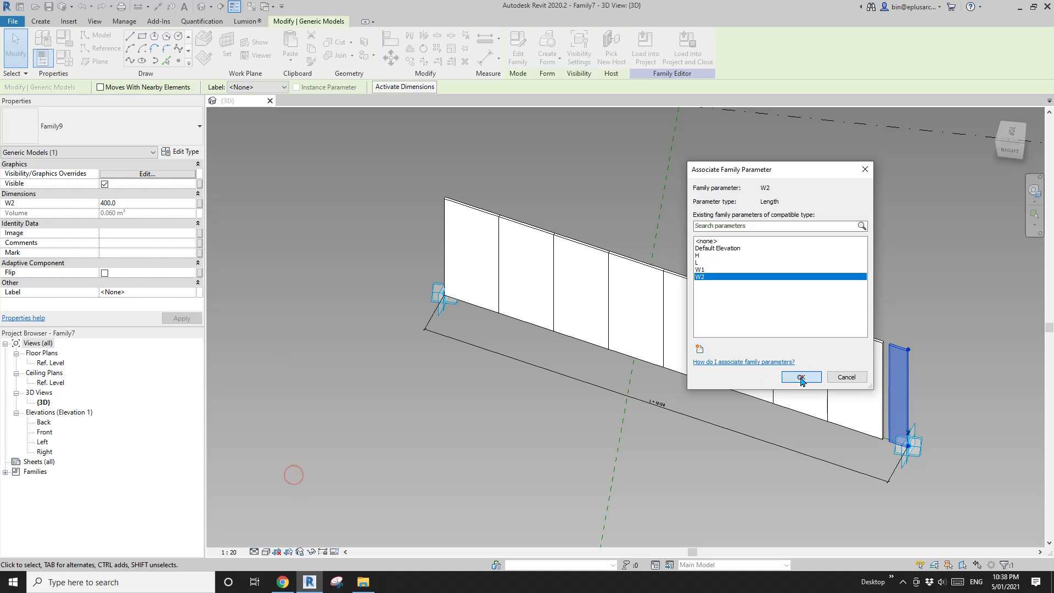
click(802, 377)
Step: Give the W2 family parameter the formula L - (NO * W1) and apply it
click(64, 57)
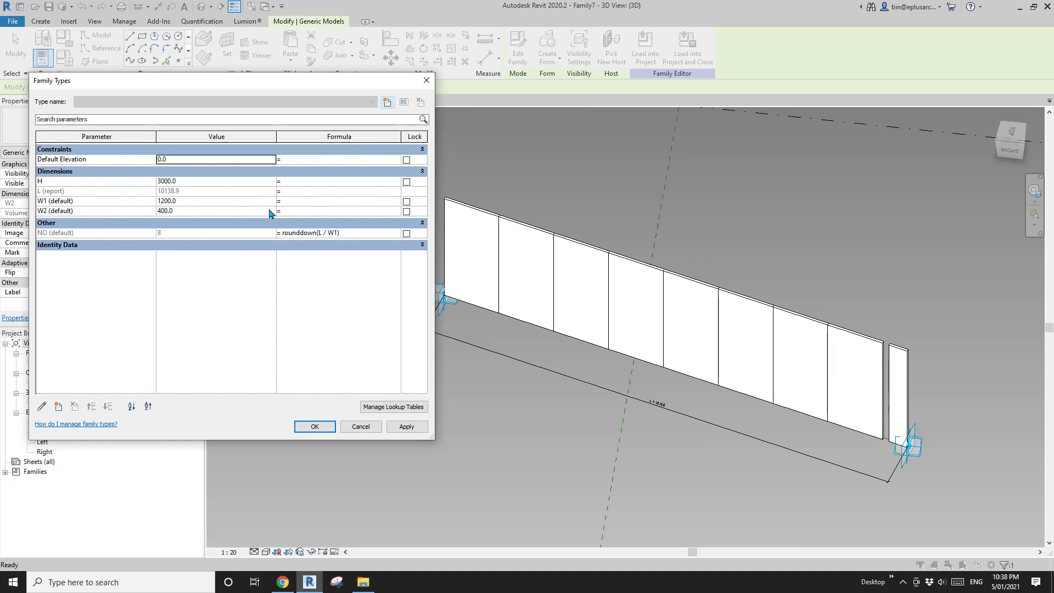
click(322, 214)
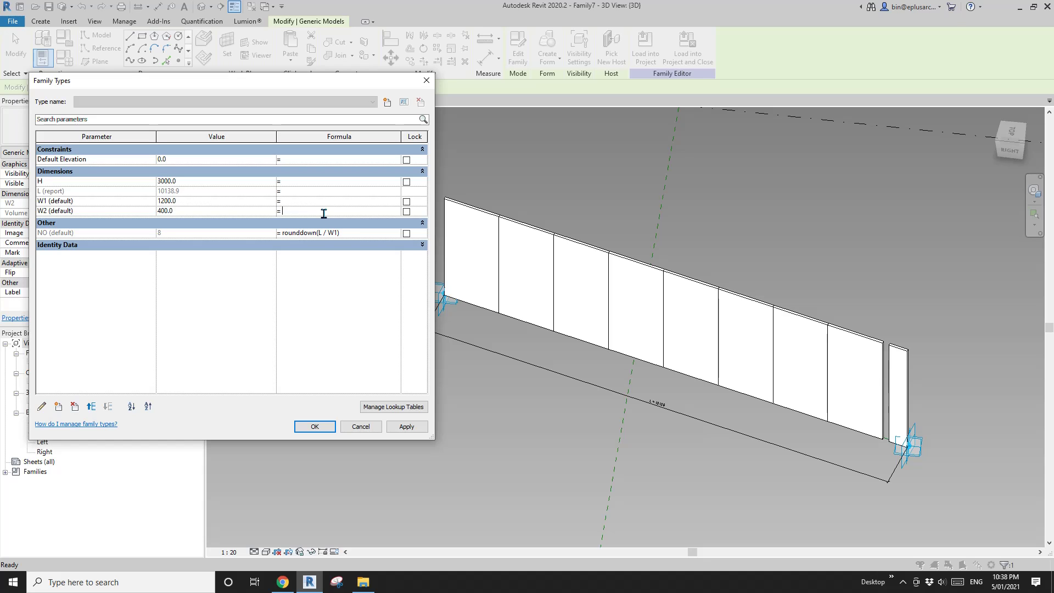
text(L - (NO * W1))
click(353, 306)
click(407, 427)
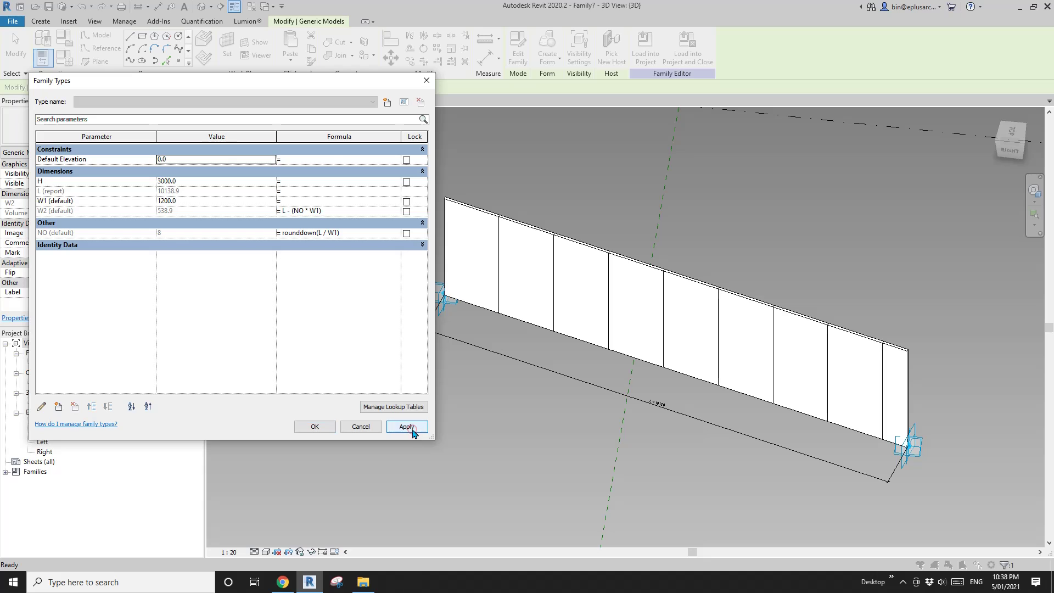
click(315, 426)
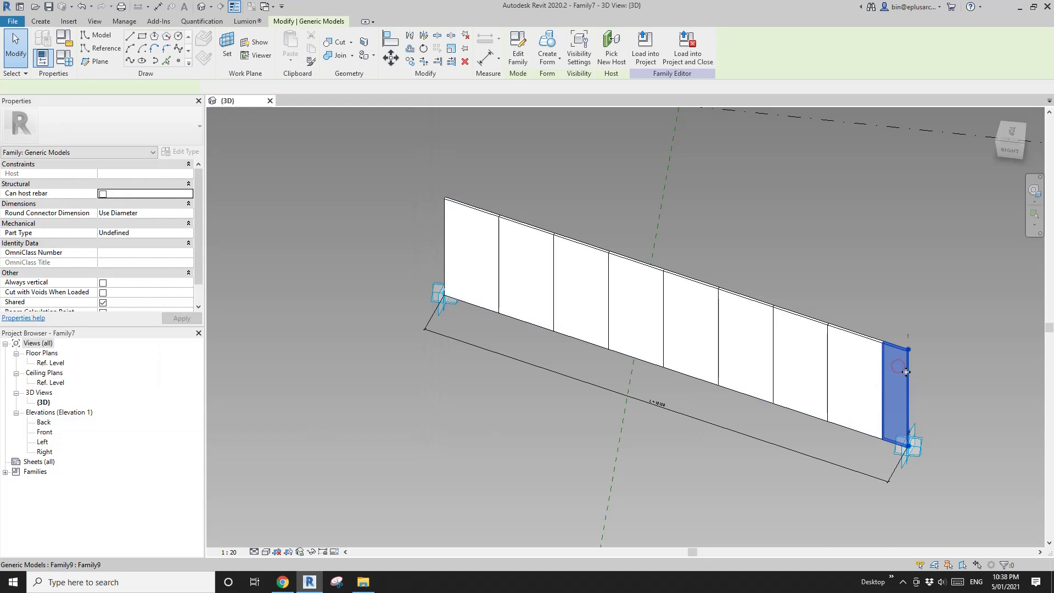
Step: Examine the end panel's width and how it meets the last wall panel in 3D
click(906, 372)
scroll(906, 372, up, 4)
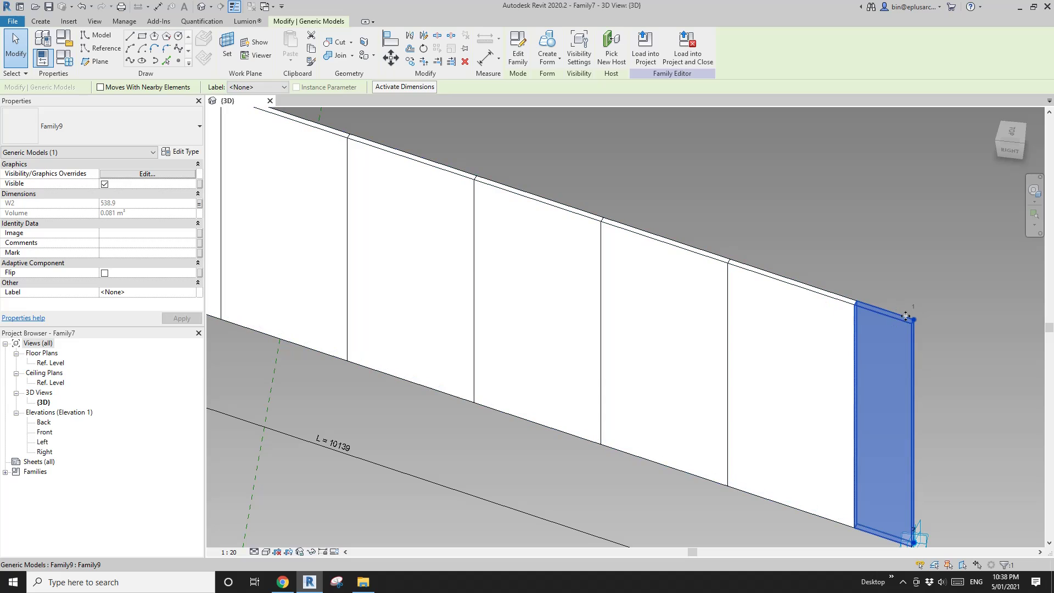
scroll(926, 479, down, 1)
middle_drag(925, 479, 890, 432)
scroll(830, 393, down, 3)
key(Escape)
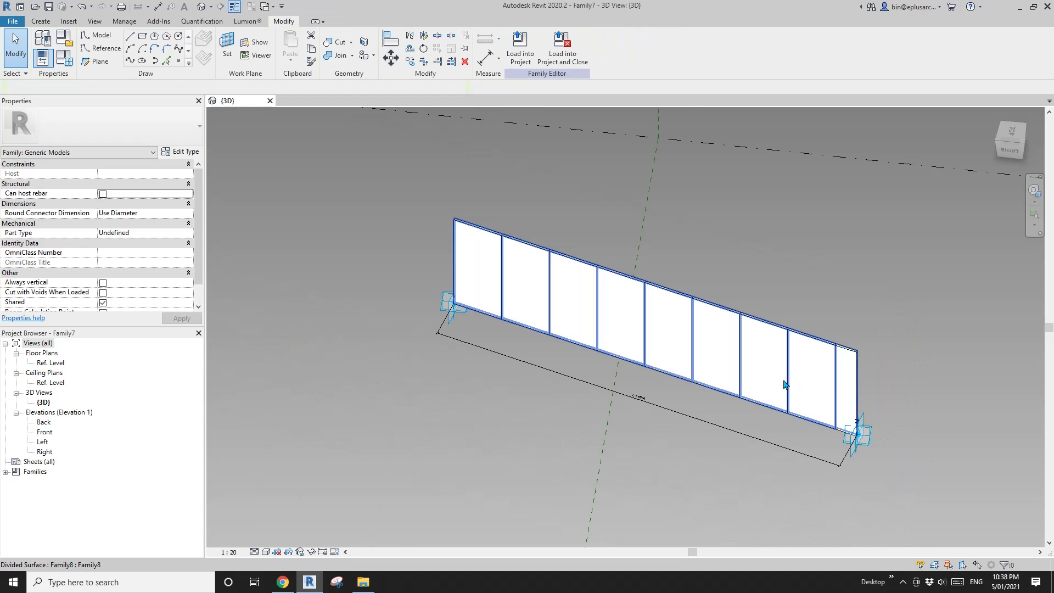
shift+middle_drag(786, 383, 818, 358)
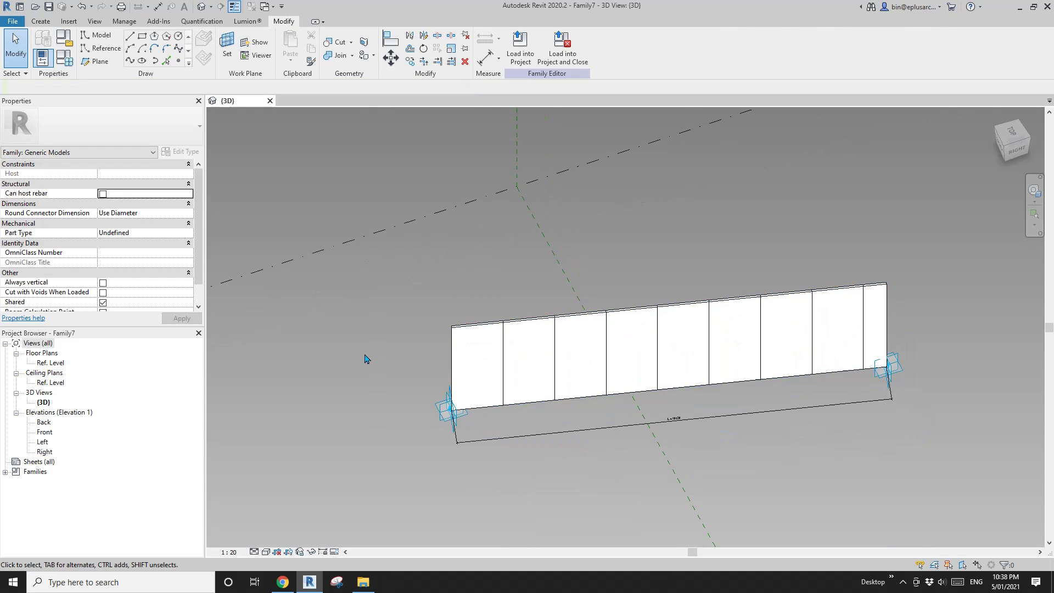
Step: In the Ref. Level floor plan, move adaptive point 2 into vertical alignment with point 1 and check the family parameter values
double_click(51, 363)
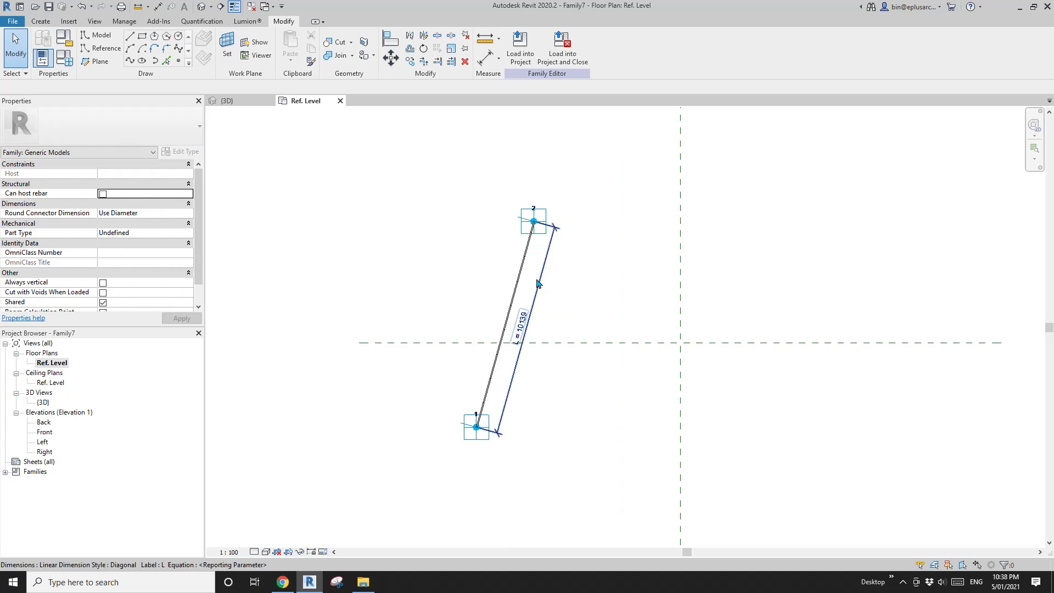
click(541, 220)
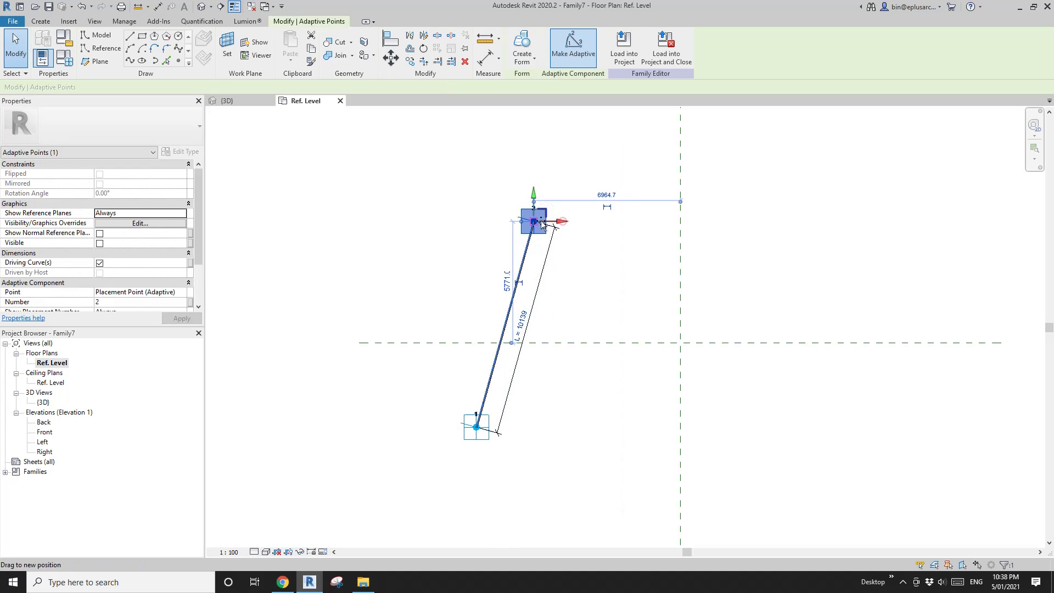
drag(542, 222, 505, 222)
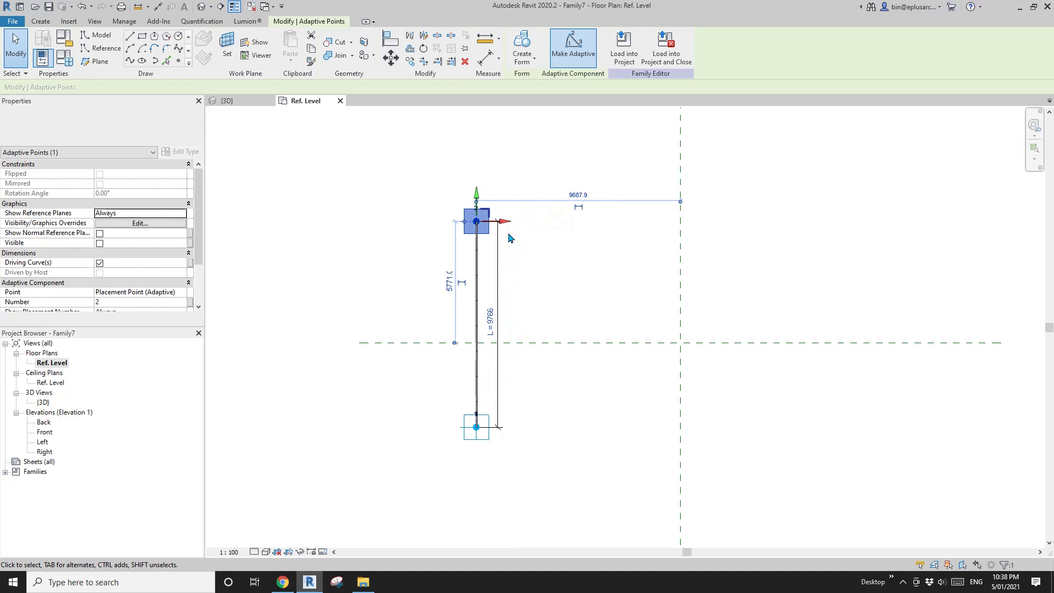
click(66, 56)
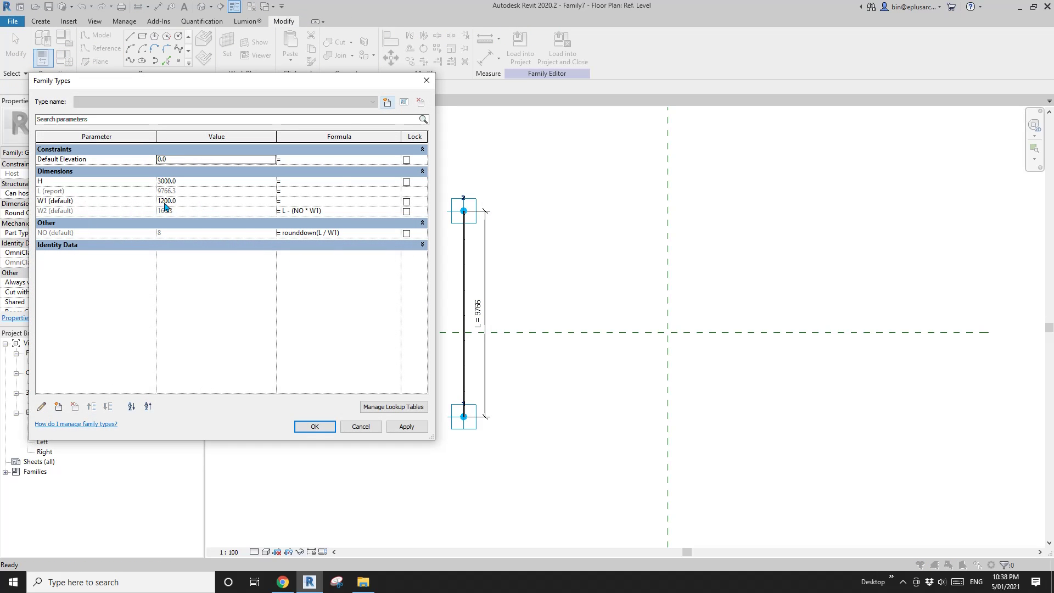
key(Escape)
Step: Try setting the distance between the two adaptive points to 4800 mm and examine the wall in plan
scroll(490, 288, up, 2)
click(453, 165)
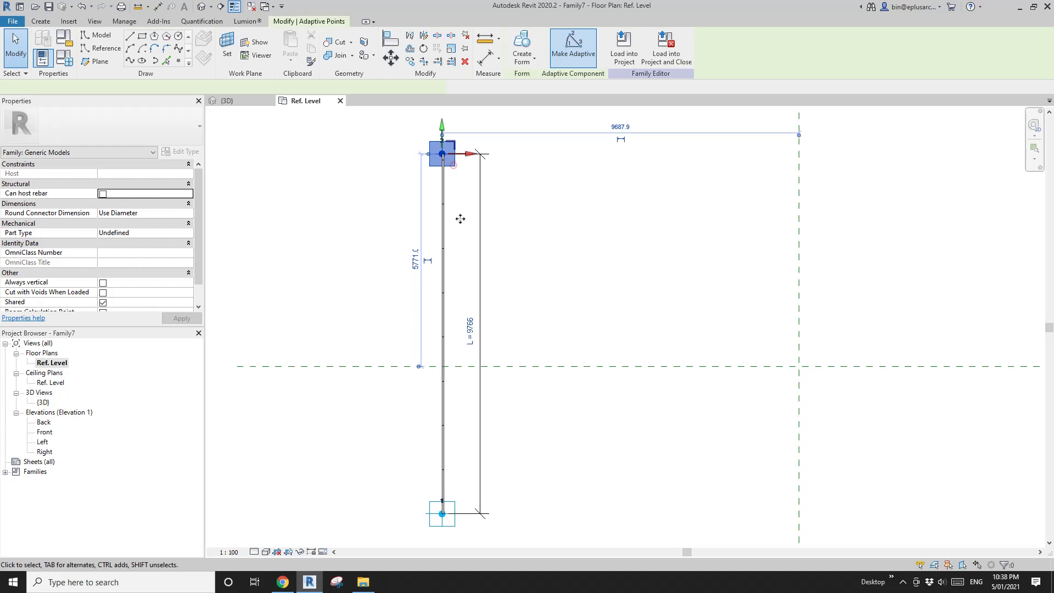
click(470, 332)
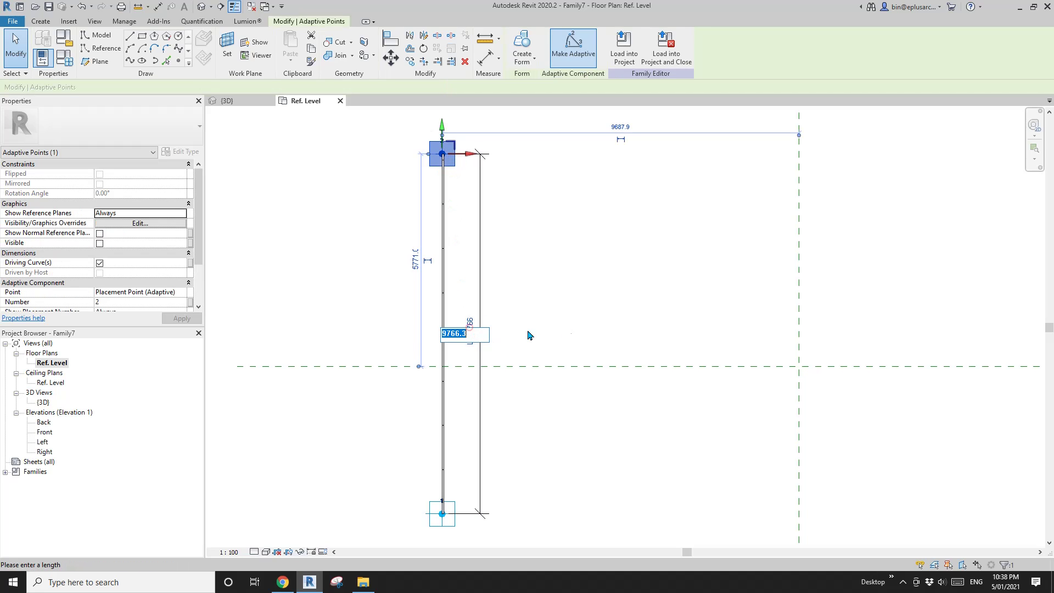
text(4800)
key(Return)
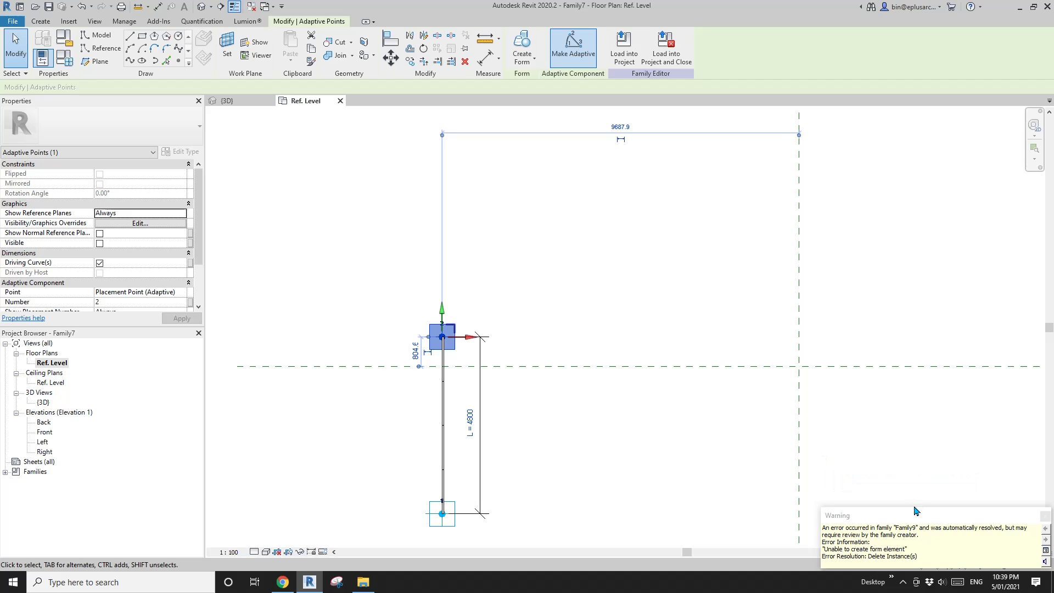
middle_drag(546, 367, 522, 320)
scroll(519, 340, up, 1)
scroll(520, 318, down, 1)
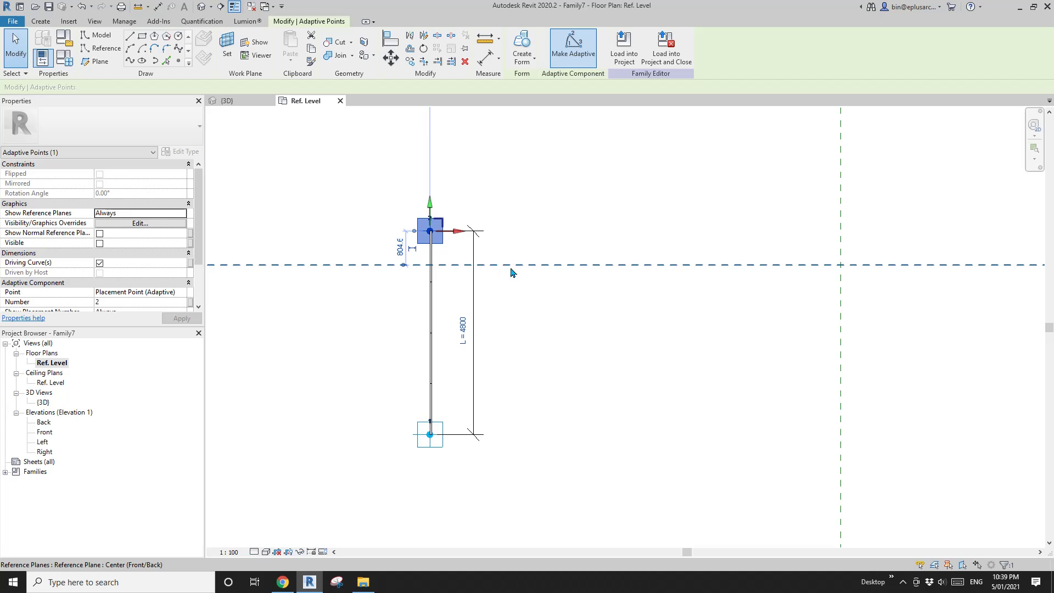
middle_drag(535, 246, 537, 253)
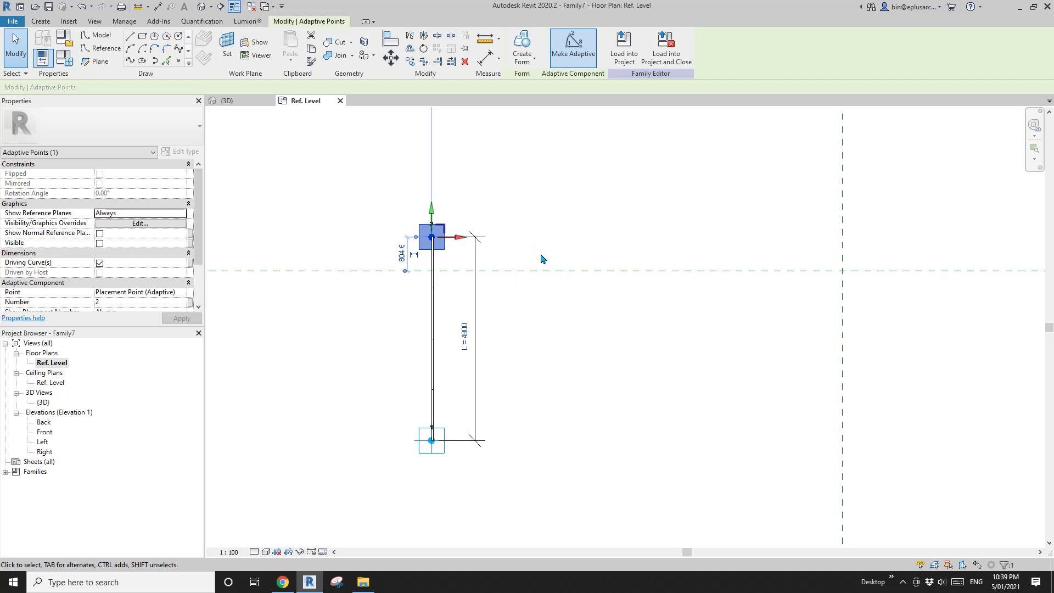
scroll(544, 262, down, 1)
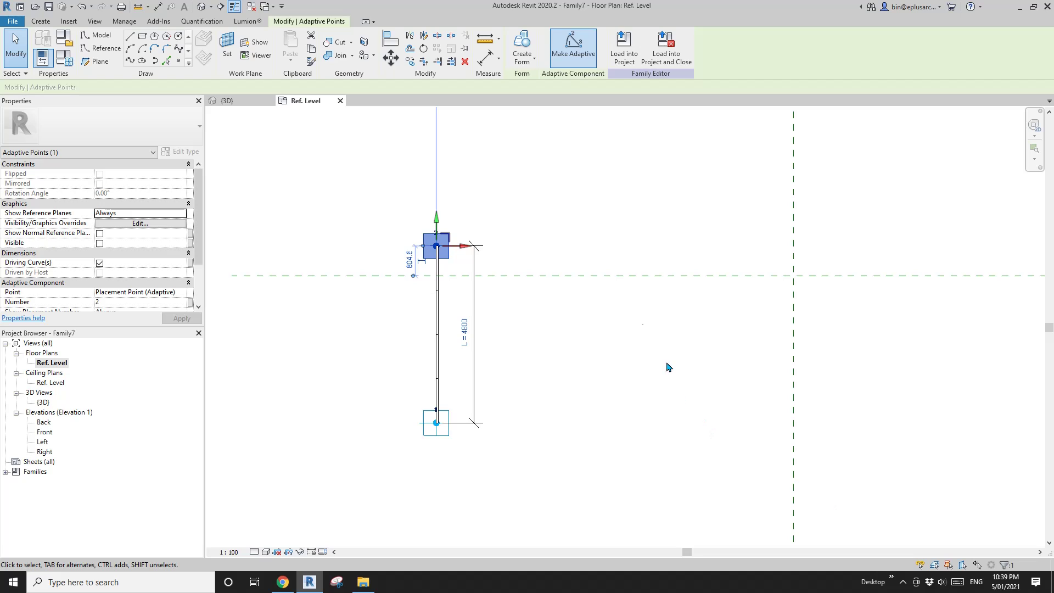
mouse_move(529, 250)
middle_down()
mouse_move(527, 259)
mouse_move(530, 251)
middle_up()
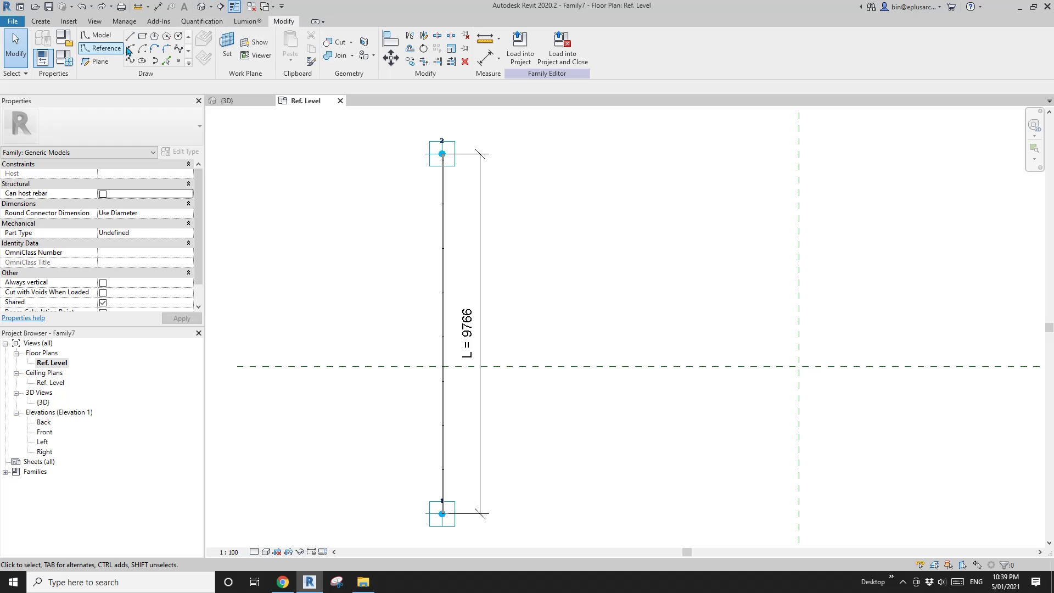
Step: Rewrite the W2 parameter's formula as an IF that returns 10 when L - (NO * W1) equals 0, and L - (NO * W1) otherwise
click(64, 58)
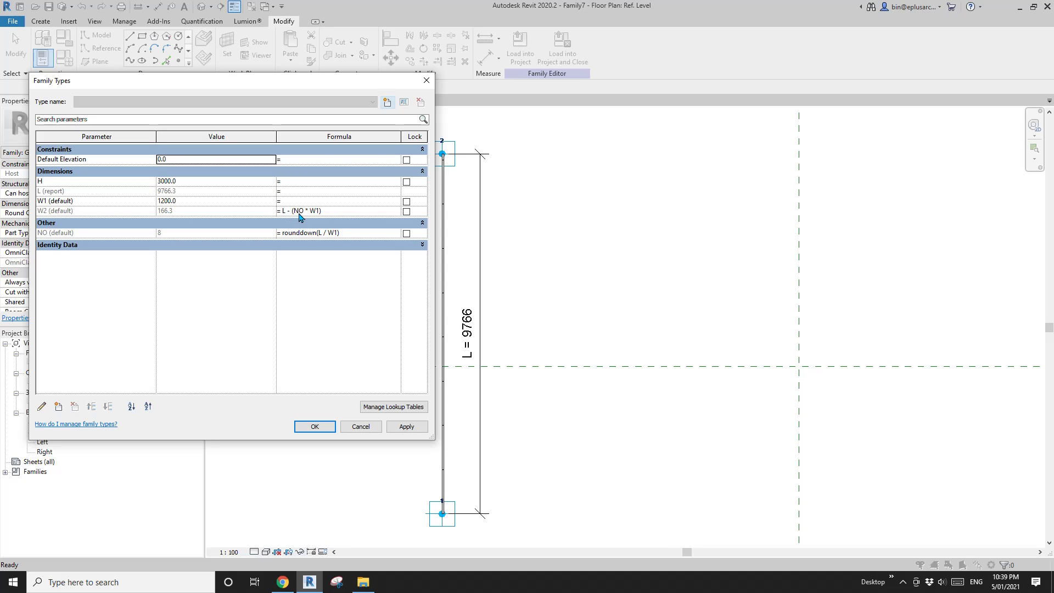
click(353, 214)
drag(351, 212, 265, 215)
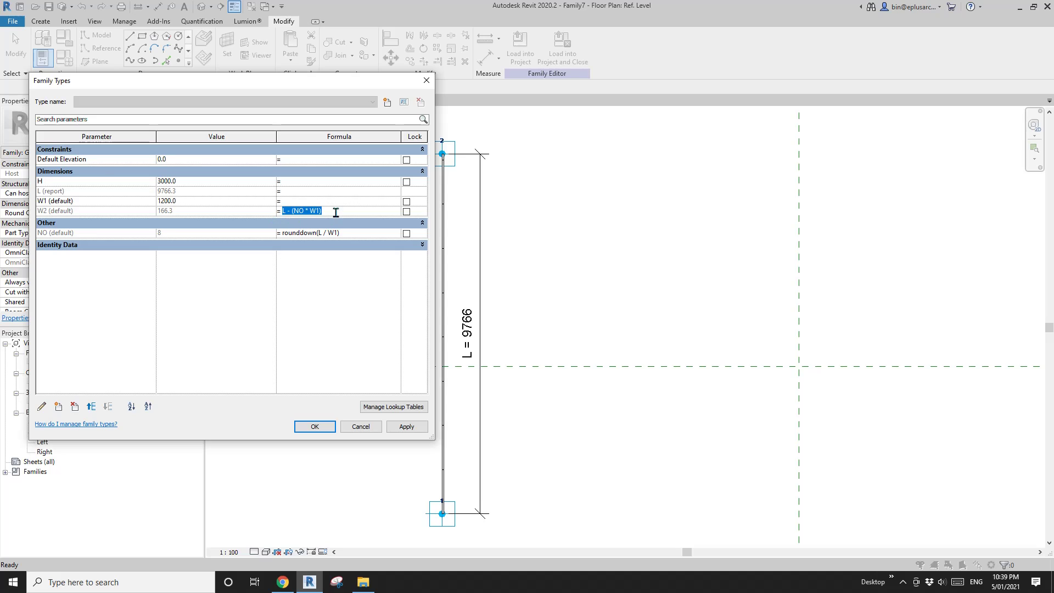
click(335, 212)
click(283, 212)
text(IF()
text(=0,10,L - (NO * W1)
text())
key(Return)
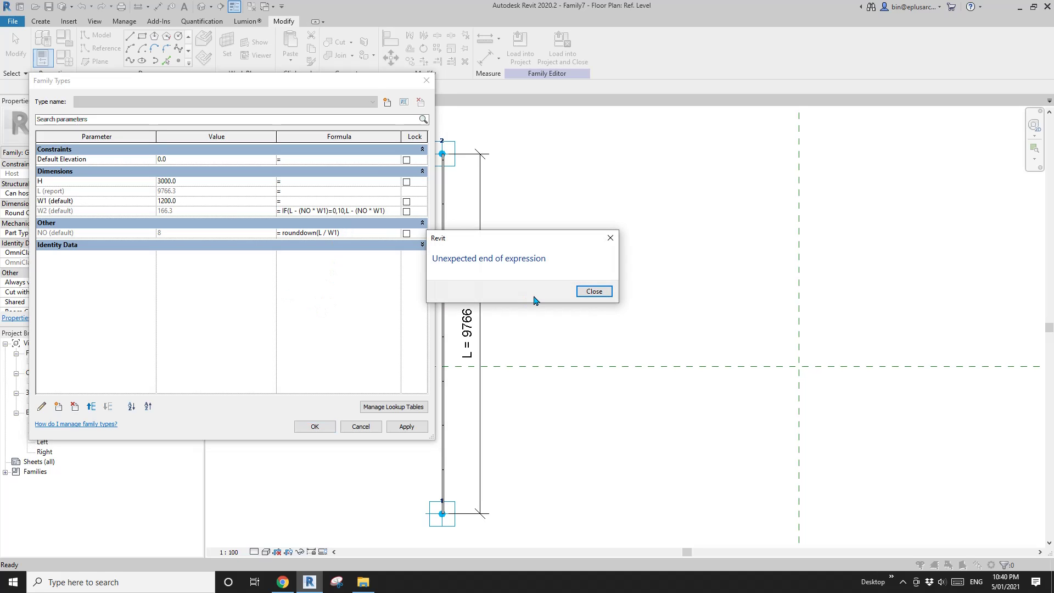
Step: Add the missing closing parenthesis to the W2 formula and accept the family parameter changes
click(595, 291)
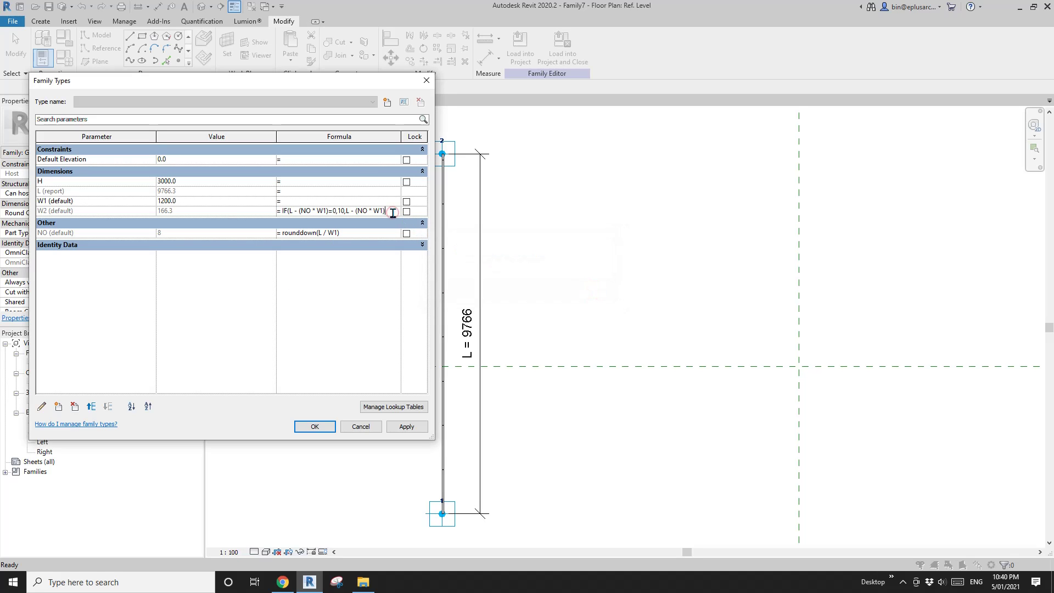
text())
click(326, 330)
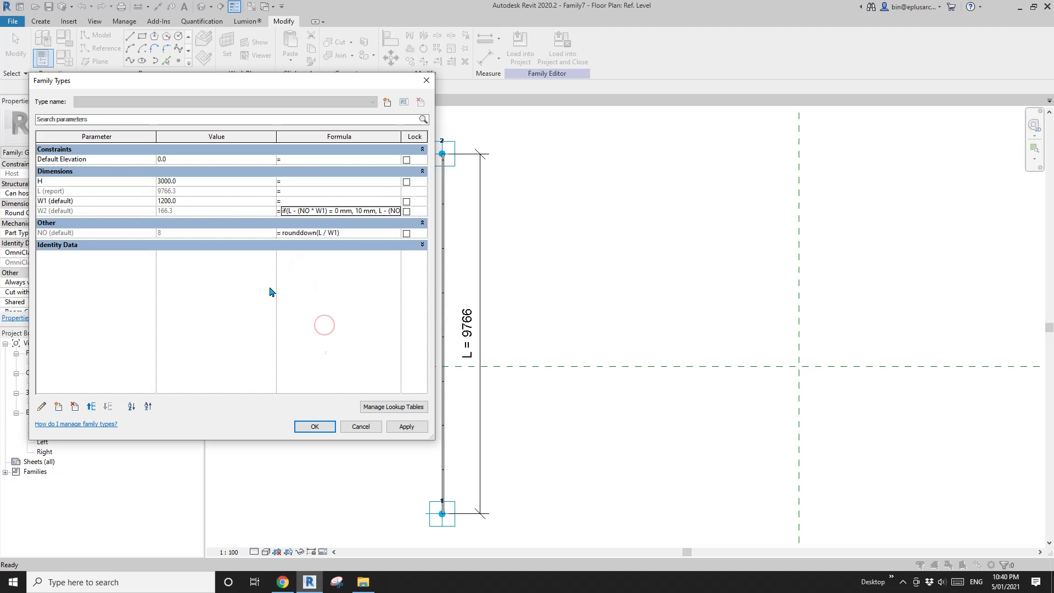
click(314, 431)
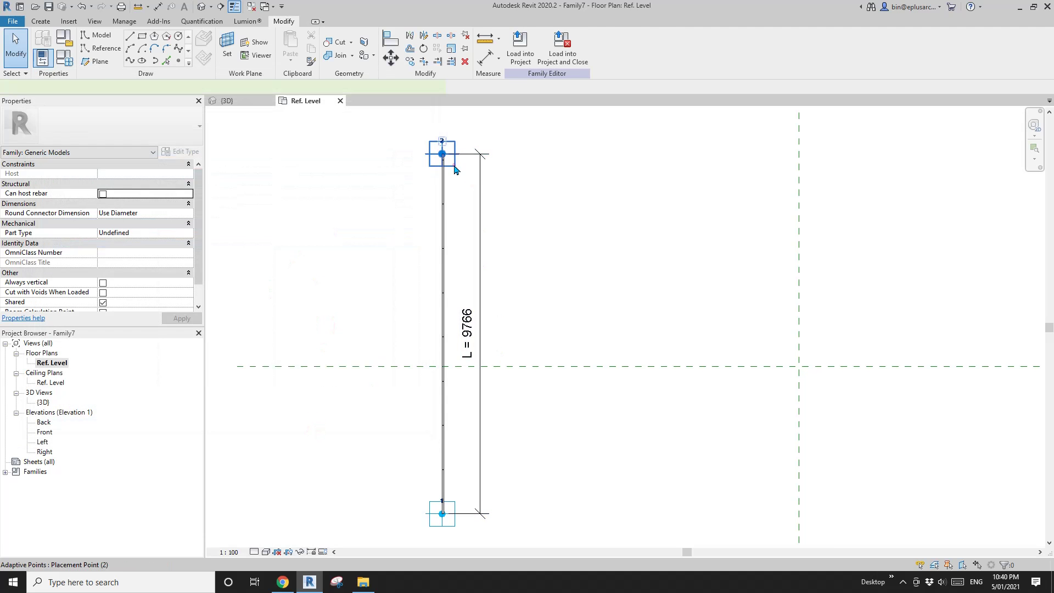
Step: Set the distance L between adaptive points 1 and 2 to 4800 mm
click(442, 154)
click(470, 329)
text(4)
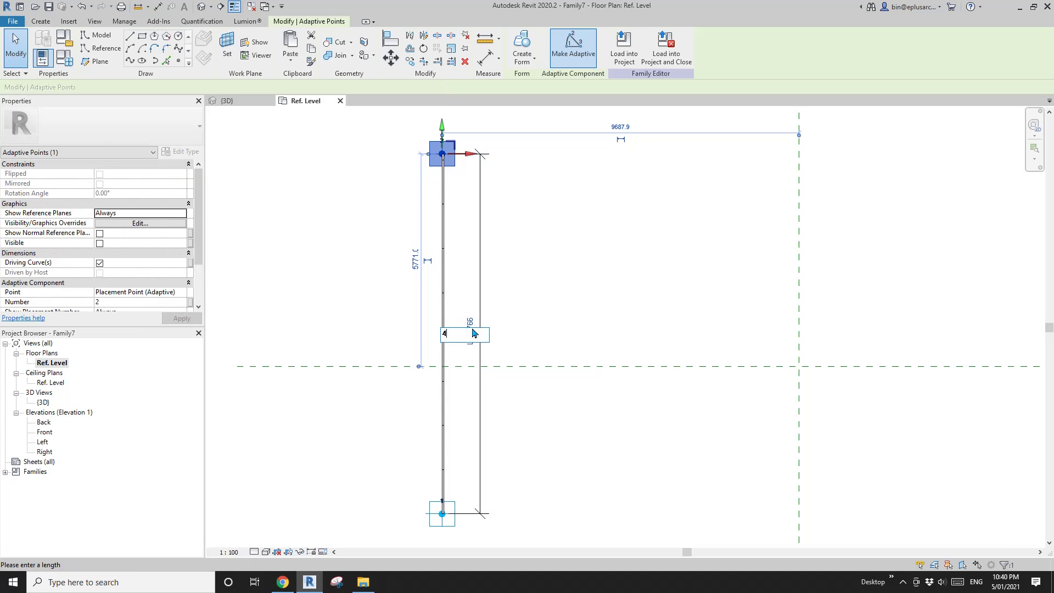
text(800)
key(Return)
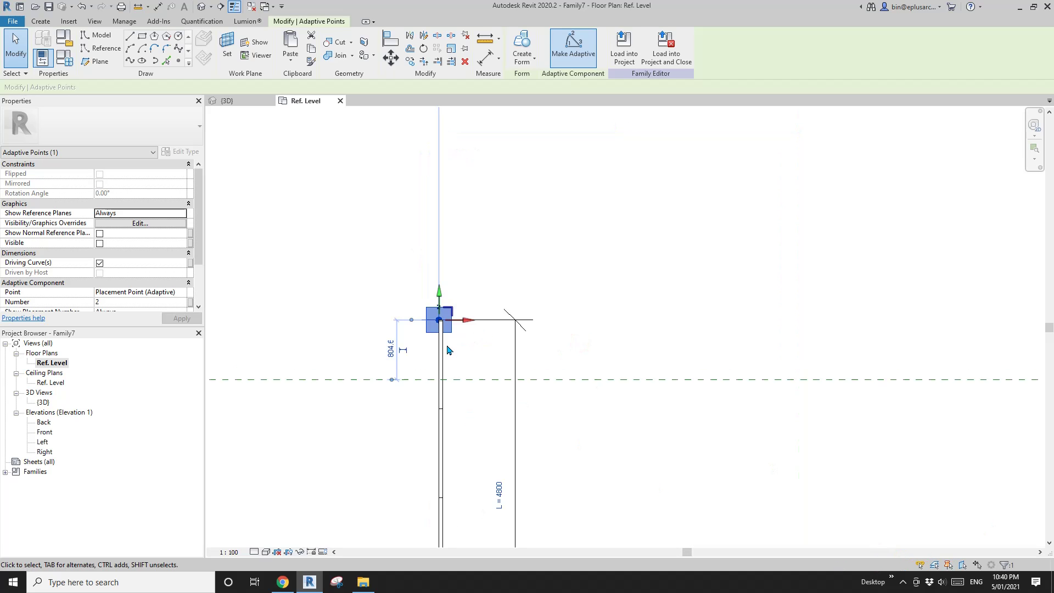
Step: Select the thin end panel at adaptive point 2 and examine its W2 width and the whole wall in plan
scroll(443, 341, up, 5)
key(Escape)
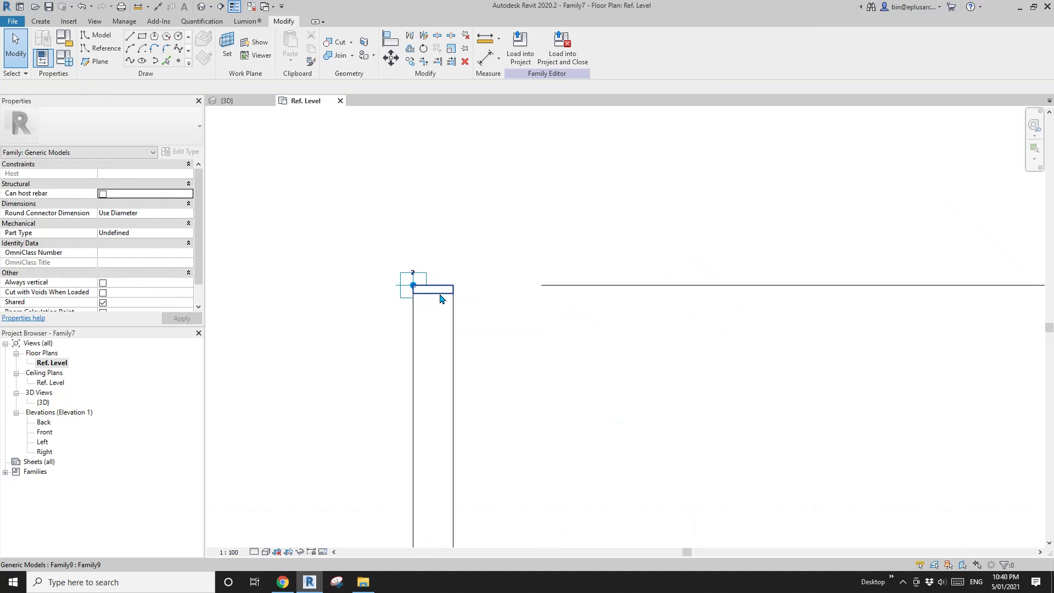
click(434, 291)
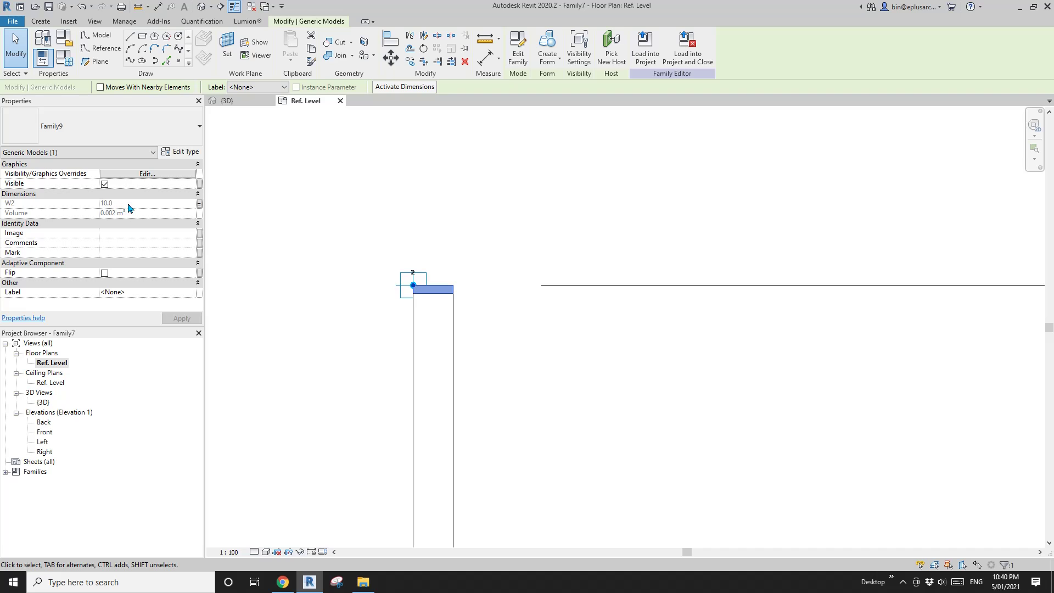
scroll(383, 257, down, 2)
scroll(387, 260, down, 1)
middle_drag(390, 292, 396, 217)
scroll(396, 217, down, 1)
middle_drag(396, 267, 395, 261)
scroll(398, 265, down, 1)
scroll(430, 277, down, 2)
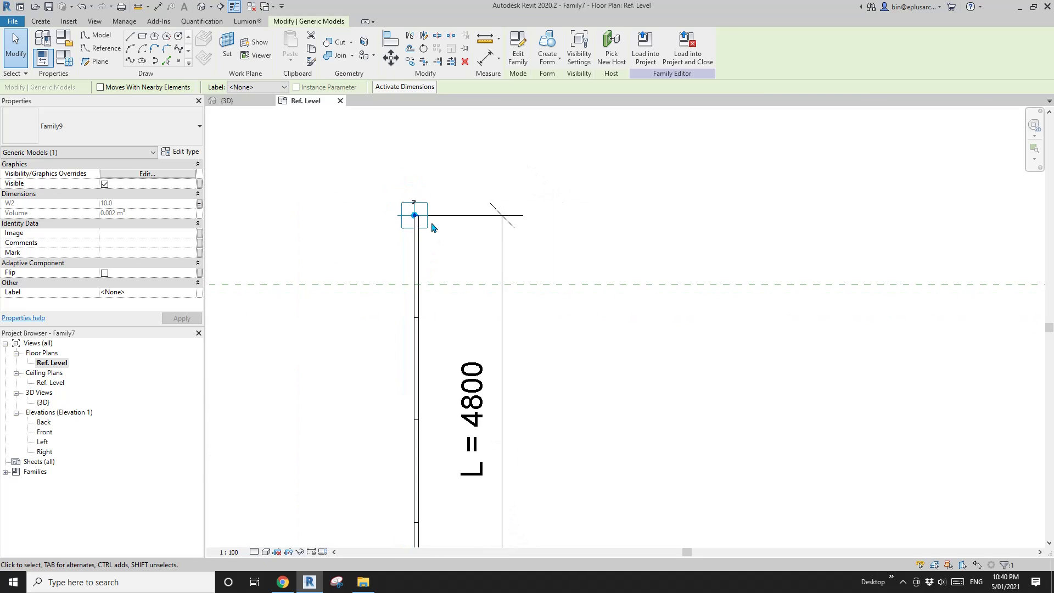
scroll(465, 245, down, 2)
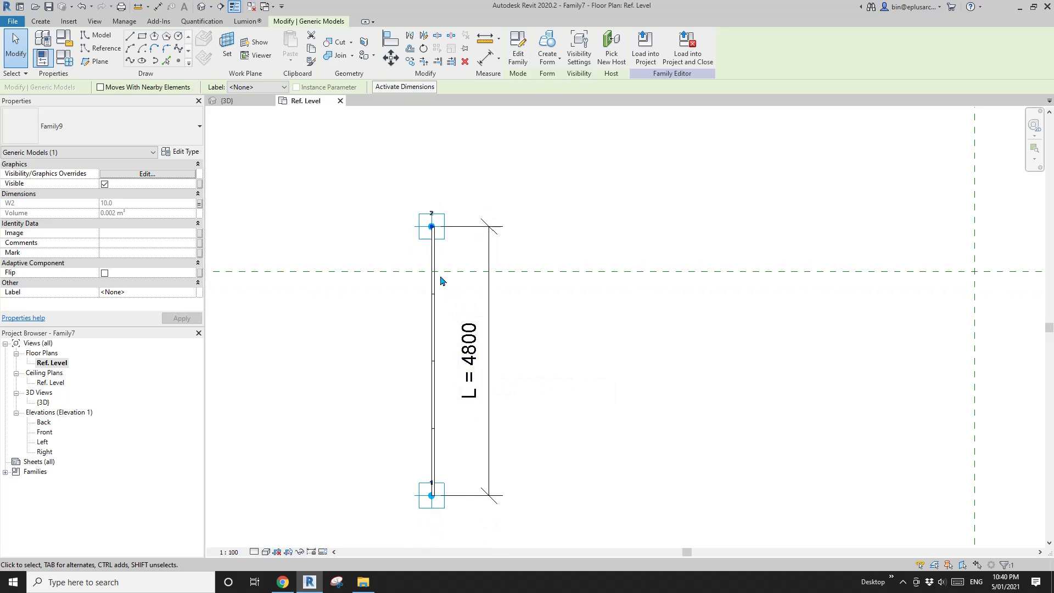
Step: Create an instance Yes/No family parameter named Last Panel Vis for the selected end panel's Visible property
scroll(431, 296, up, 4)
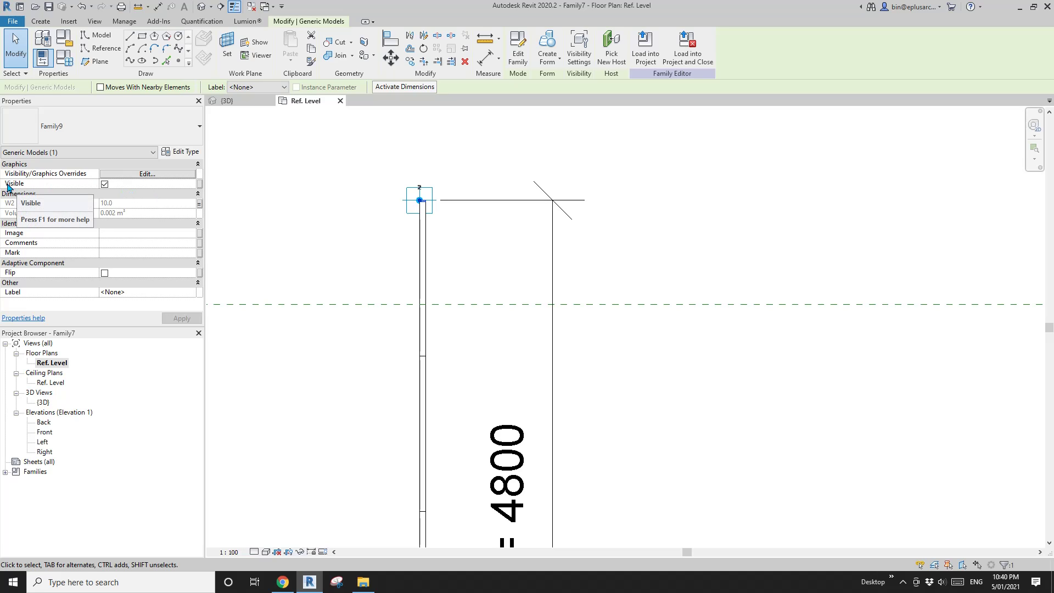
click(199, 183)
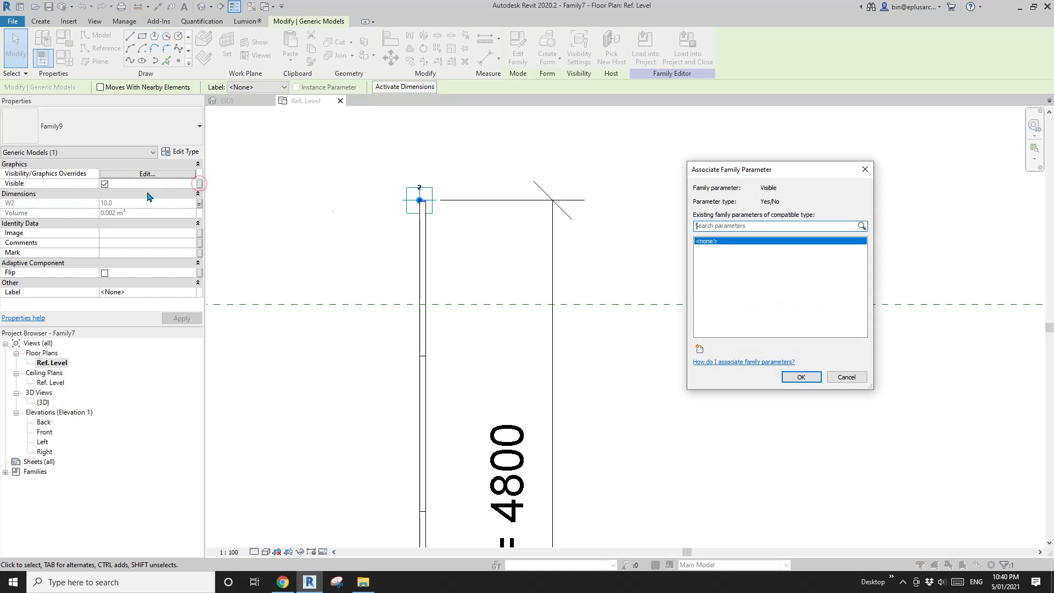
text(Last Panel Vis)
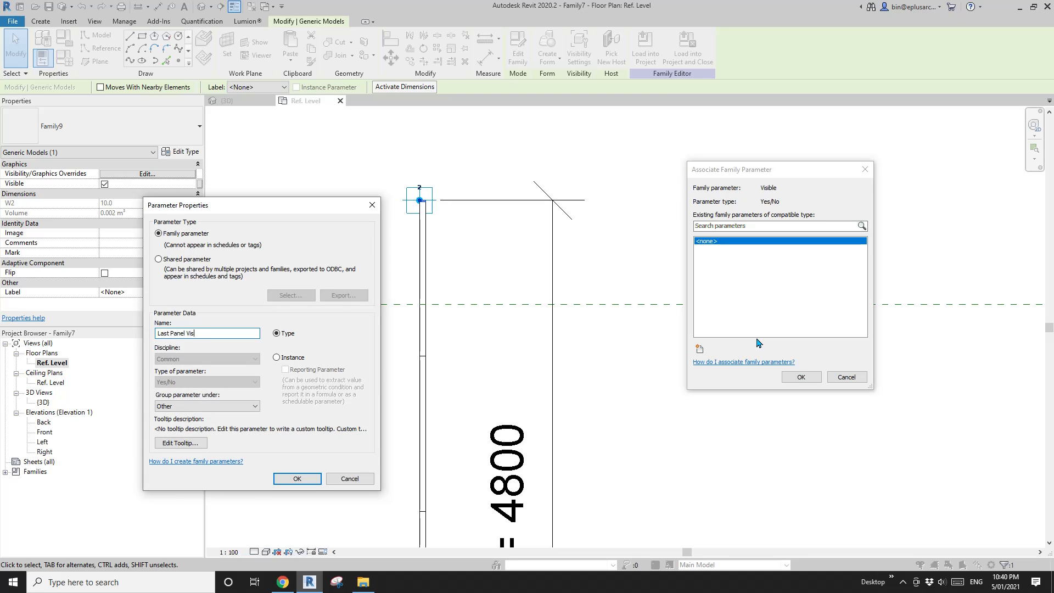
click(305, 477)
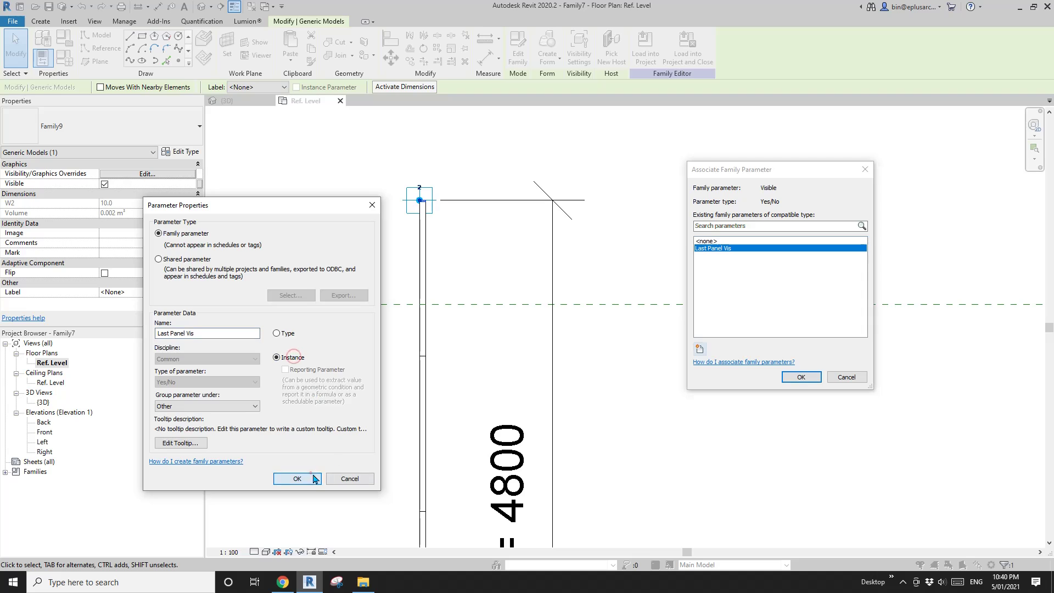
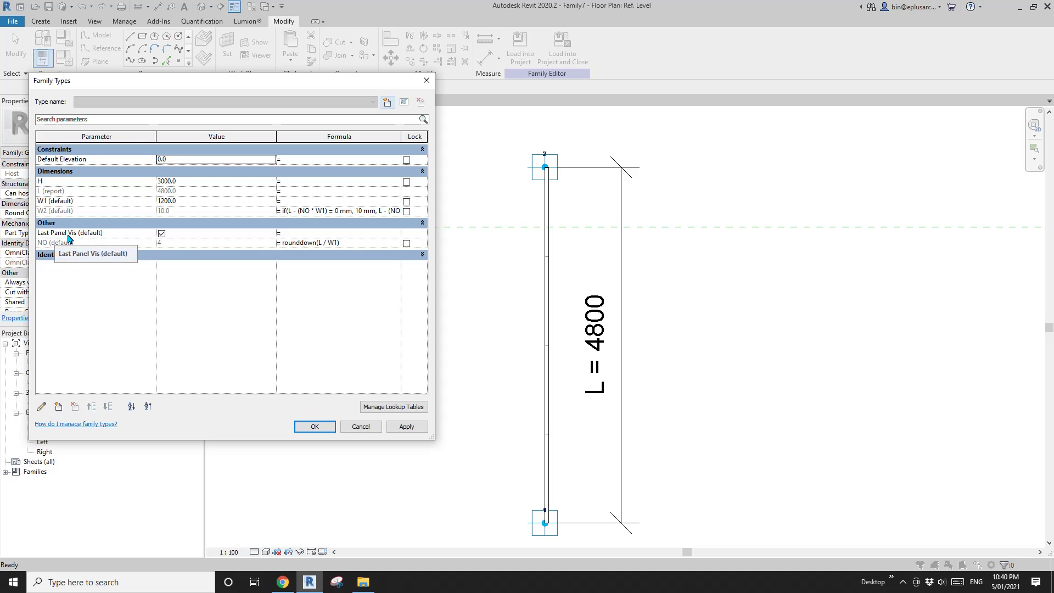
Step: Drive the Last Panel Vis parameter with the formula not(L - (NO * W1) = 0 mm) and accept the family parameter changes
click(303, 232)
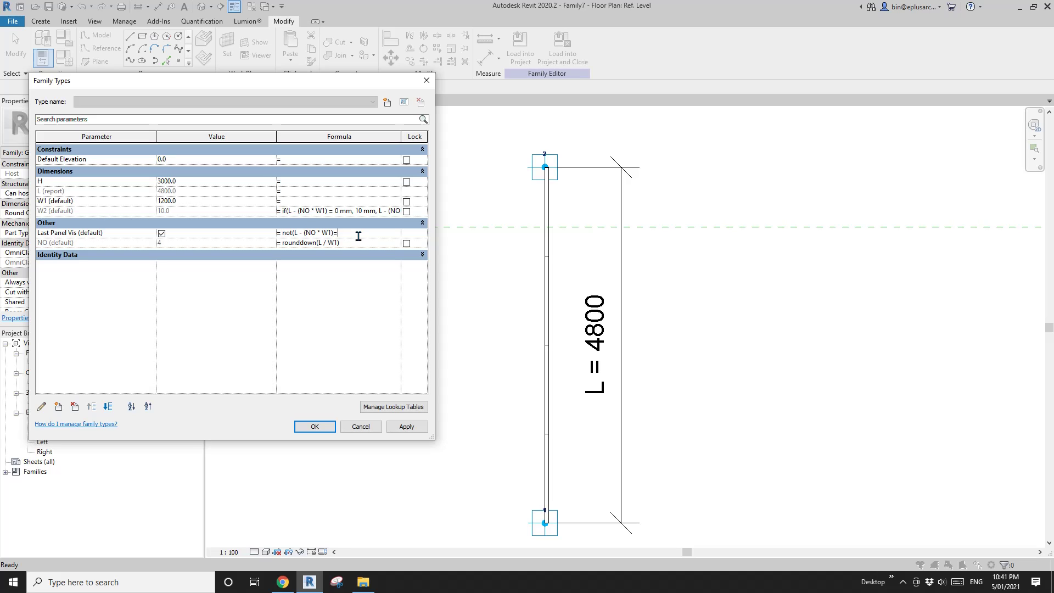
click(346, 303)
click(415, 421)
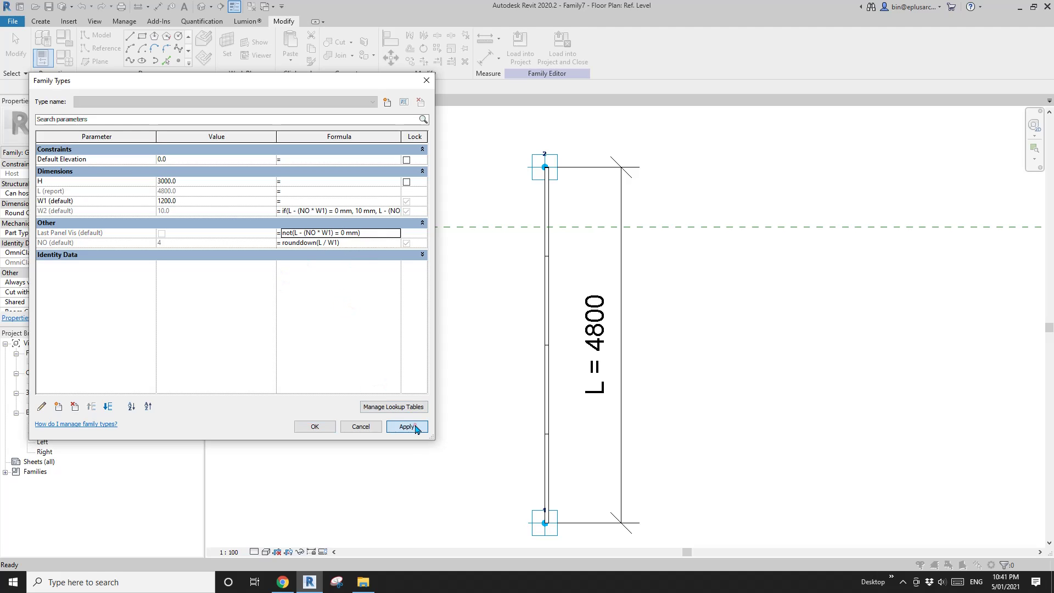
click(315, 426)
Step: Turn Preview Visibility on in the plan, examine the wall end at adaptive point 2 and the whole wall, and turn the preview off
scroll(559, 179, up, 5)
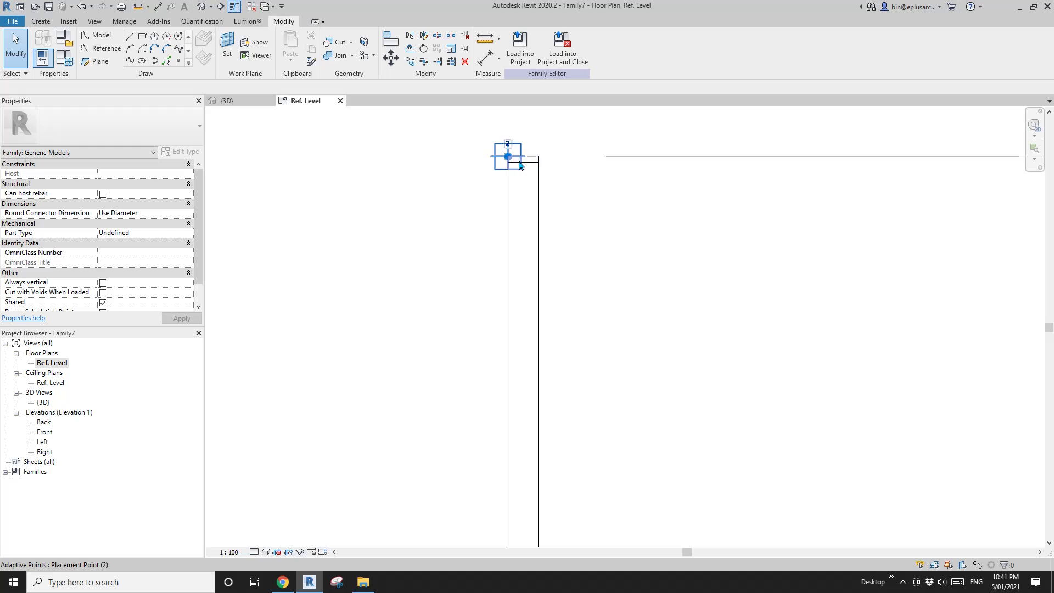
scroll(521, 165, up, 2)
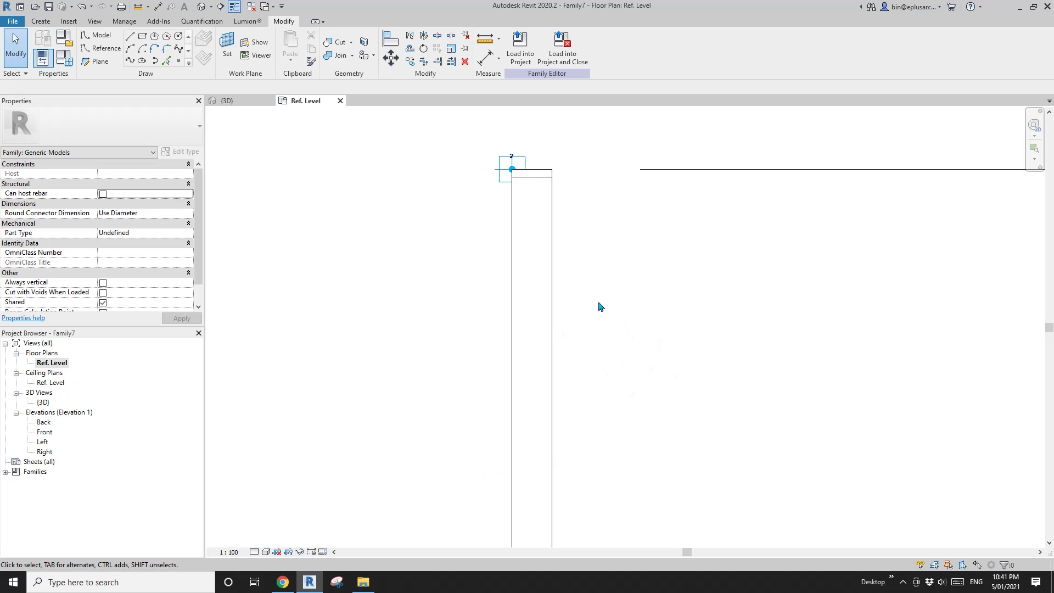
click(324, 552)
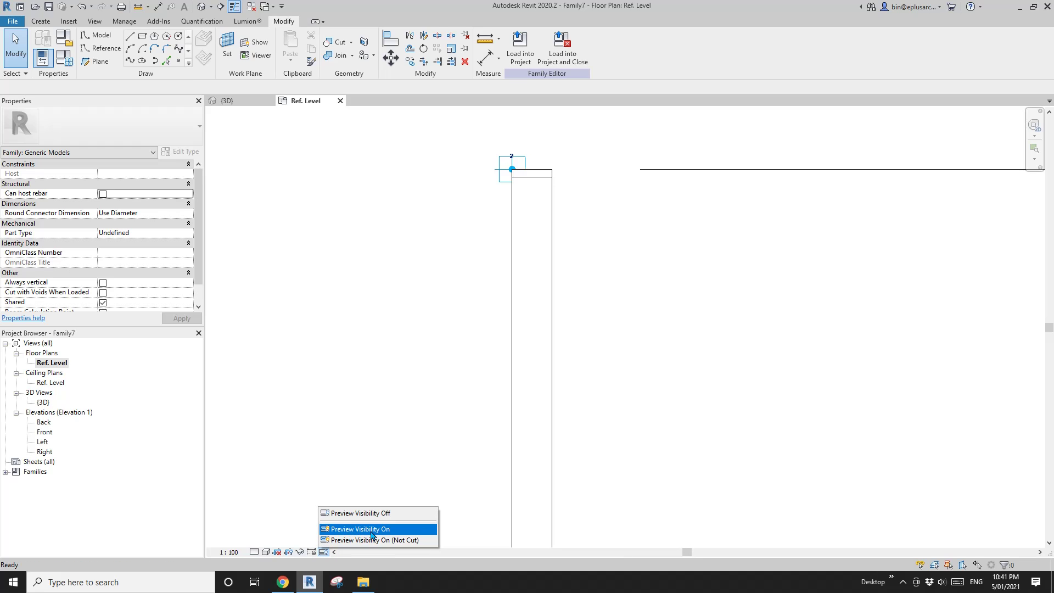
click(372, 531)
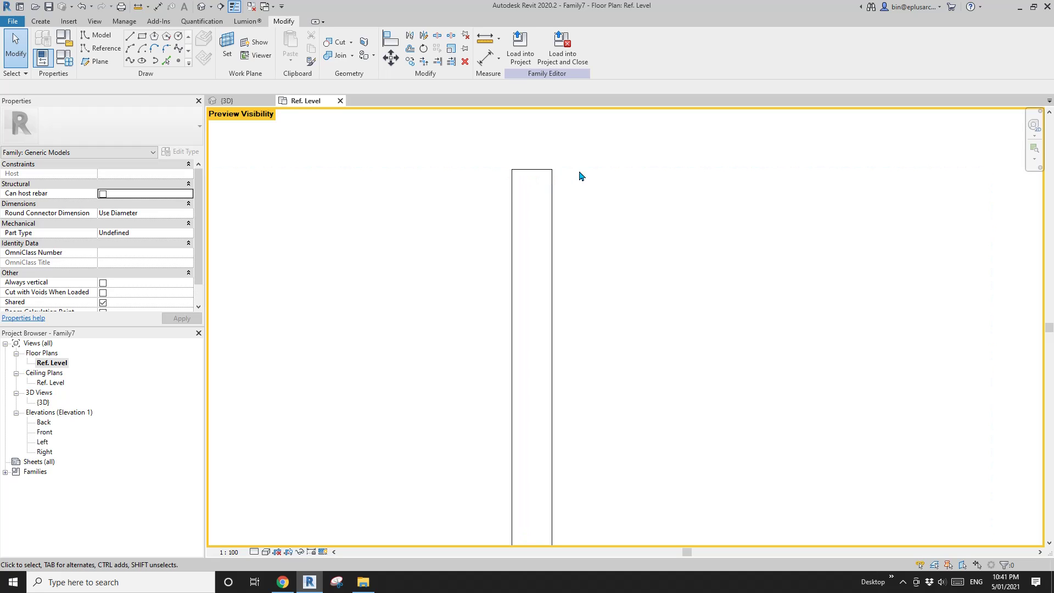
scroll(490, 287, down, 5)
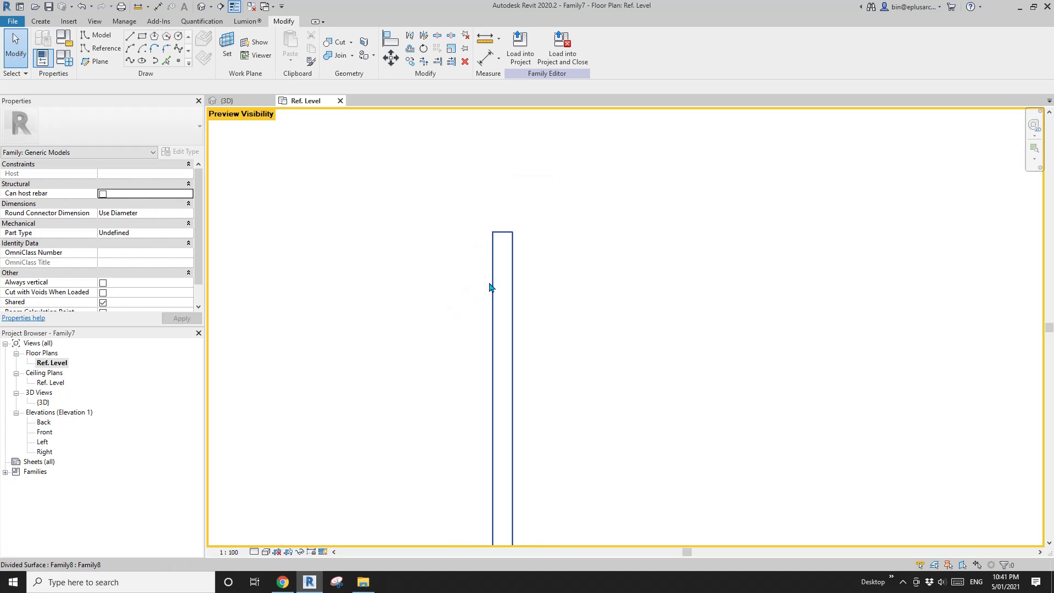
middle_drag(523, 344, 523, 264)
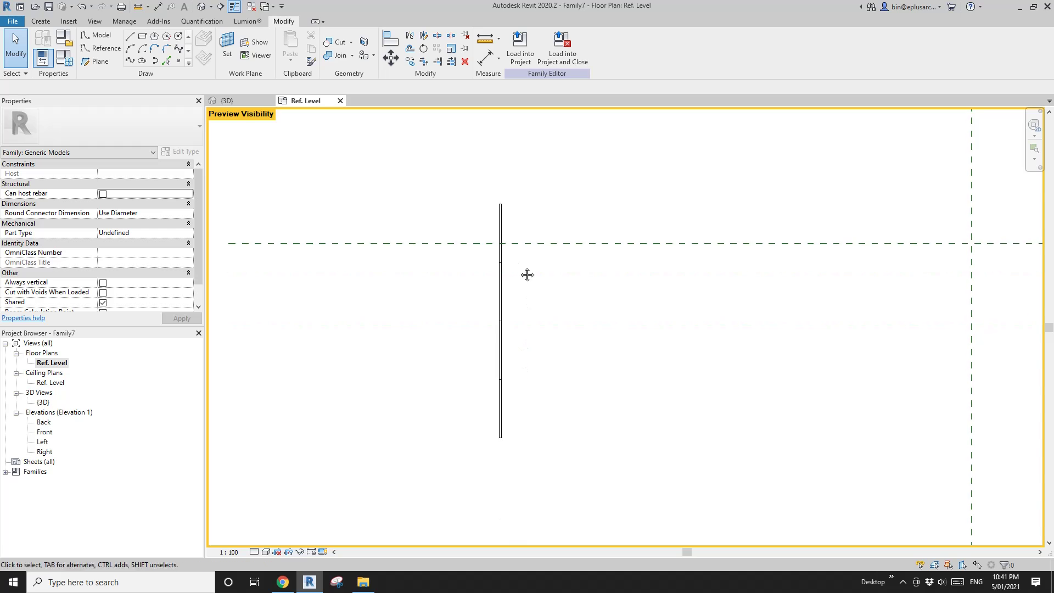
scroll(520, 240, up, 1)
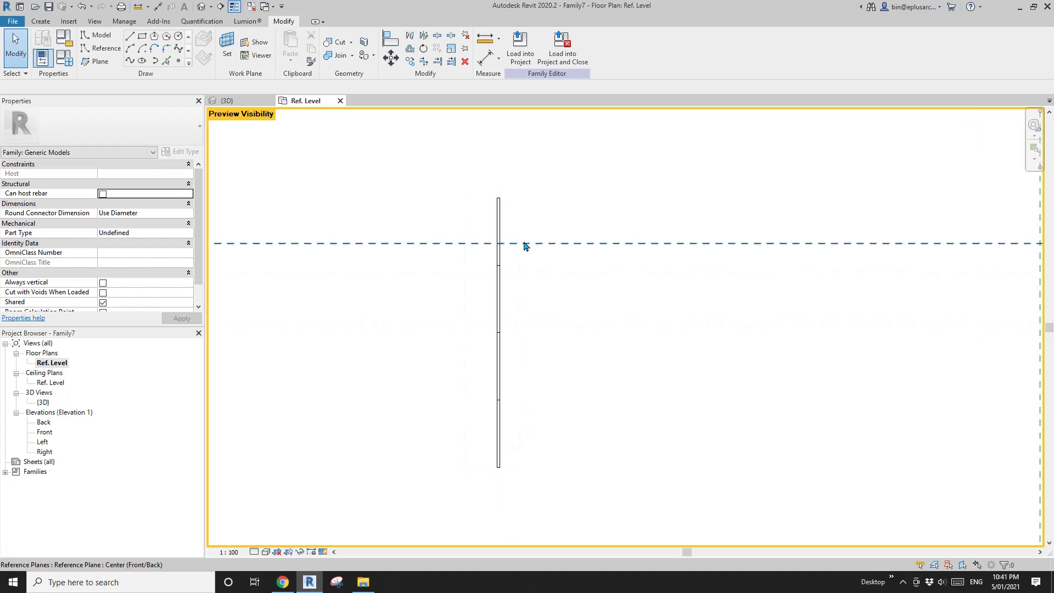
click(323, 553)
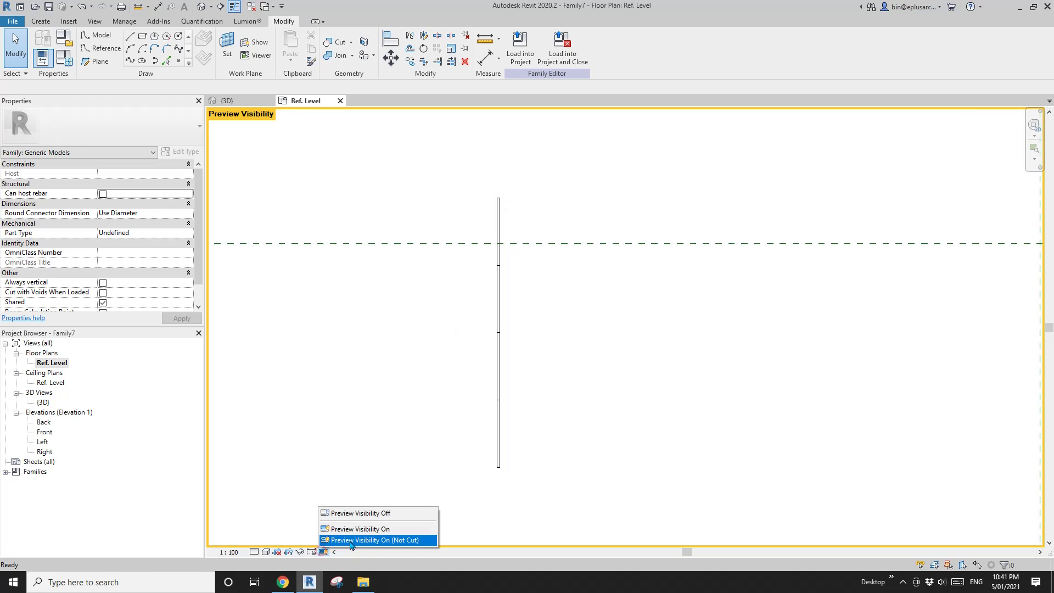
click(361, 513)
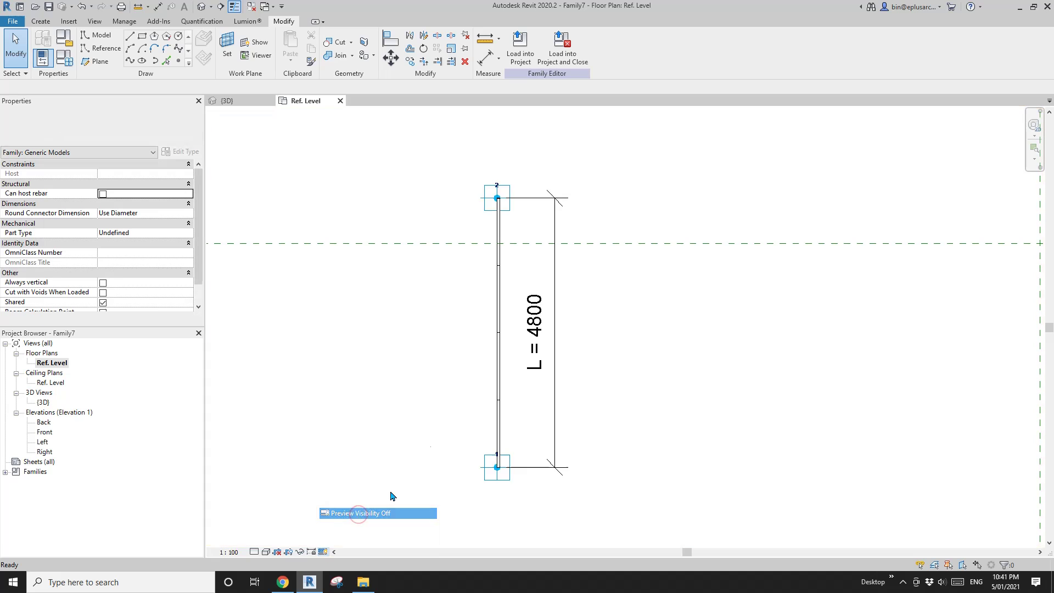
Step: Set the distance L between adaptive points 1 and 2 to 4900 mm
click(511, 208)
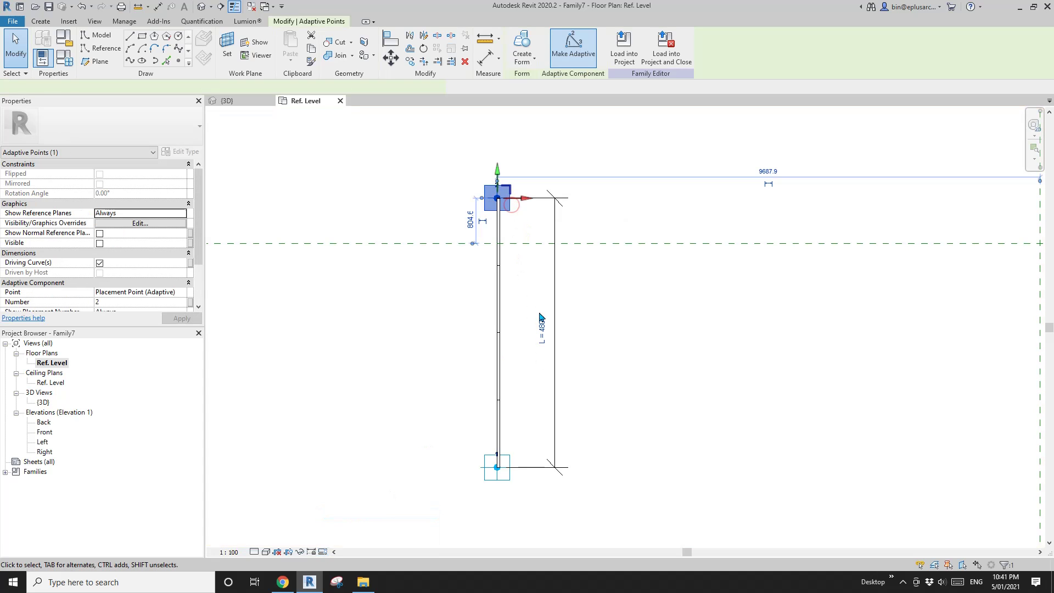
click(540, 330)
scroll(553, 328, up, 1)
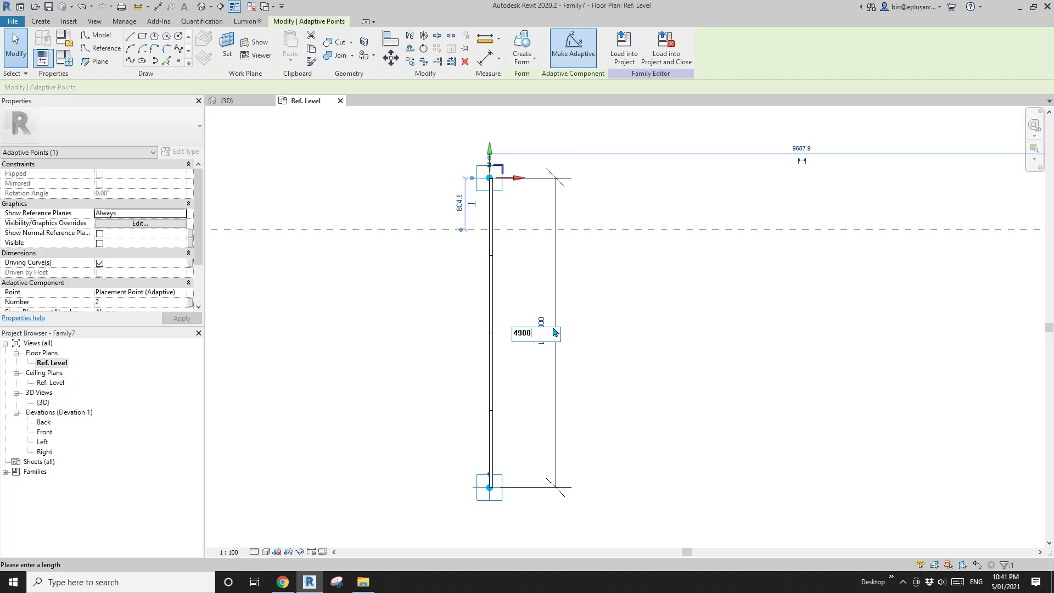
text(4900)
key(Return)
scroll(494, 184, up, 2)
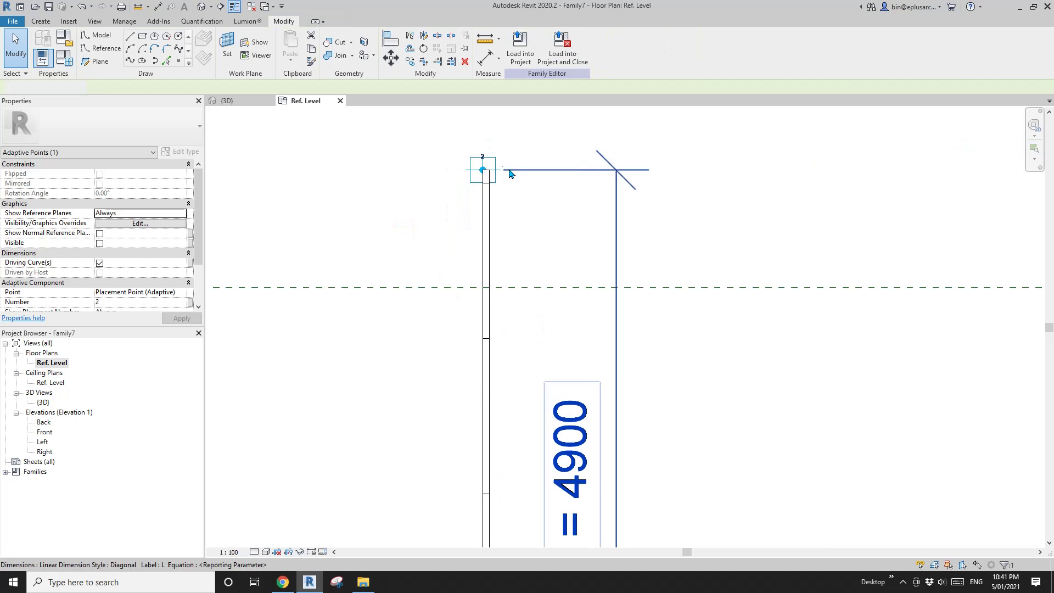
key(Escape)
Step: Preview the visibility of the end panel at adaptive point 2 on the 4900 mm wall, and switch the preview off
click(323, 552)
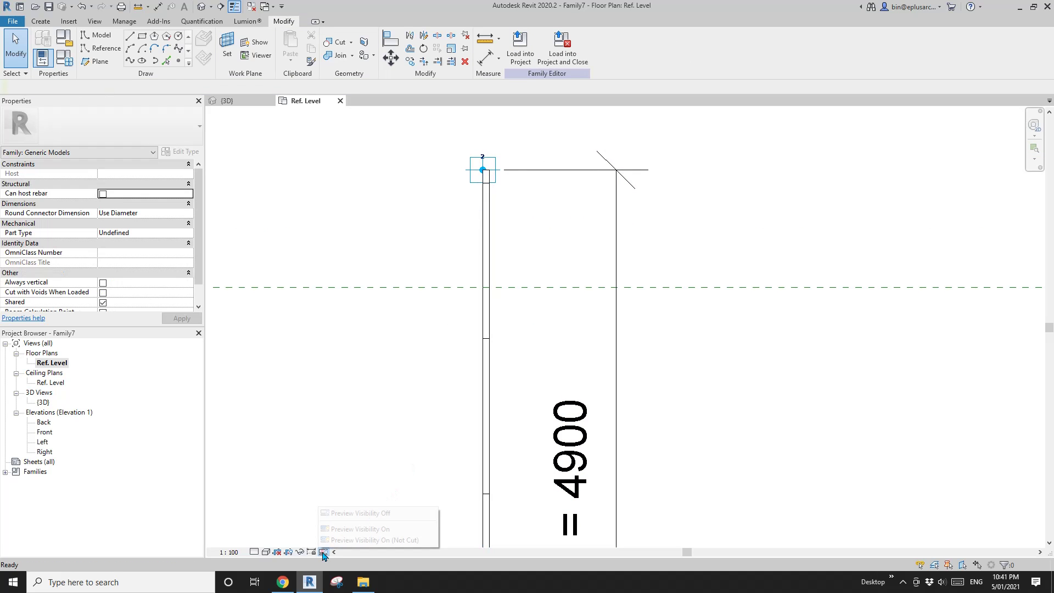
click(347, 529)
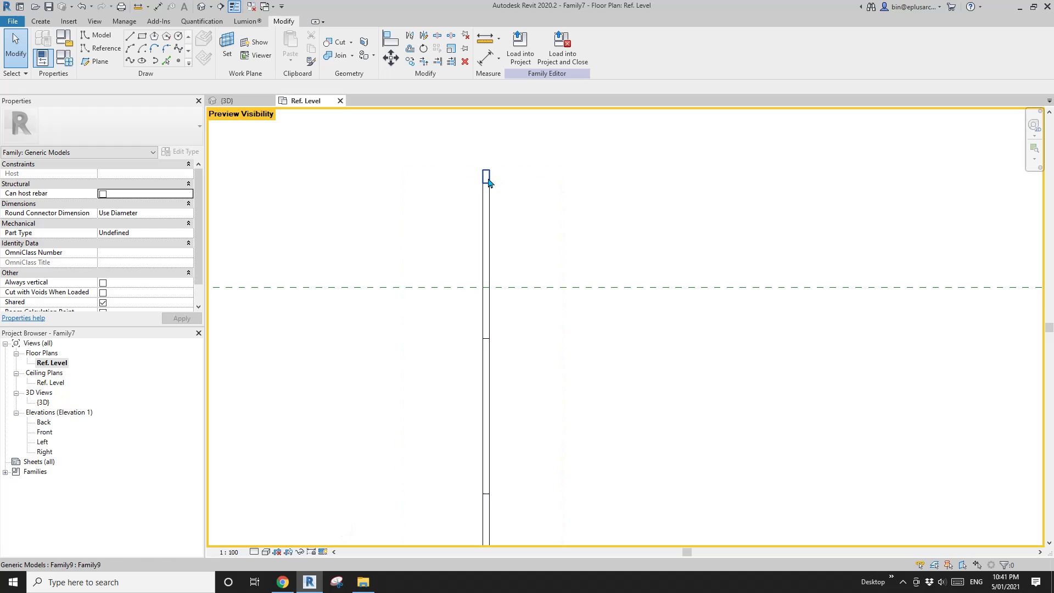
click(326, 552)
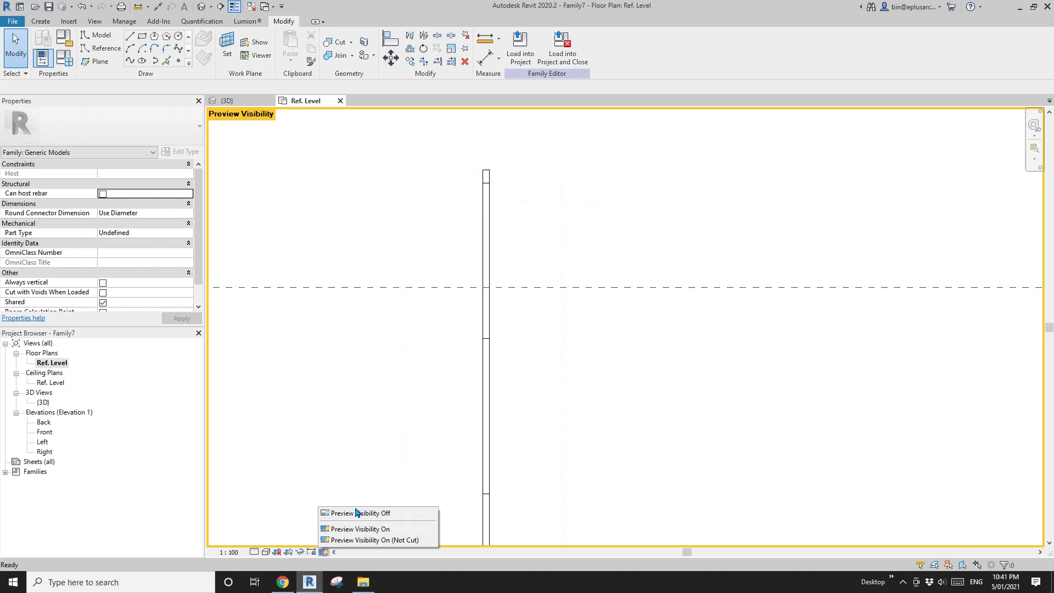
click(357, 512)
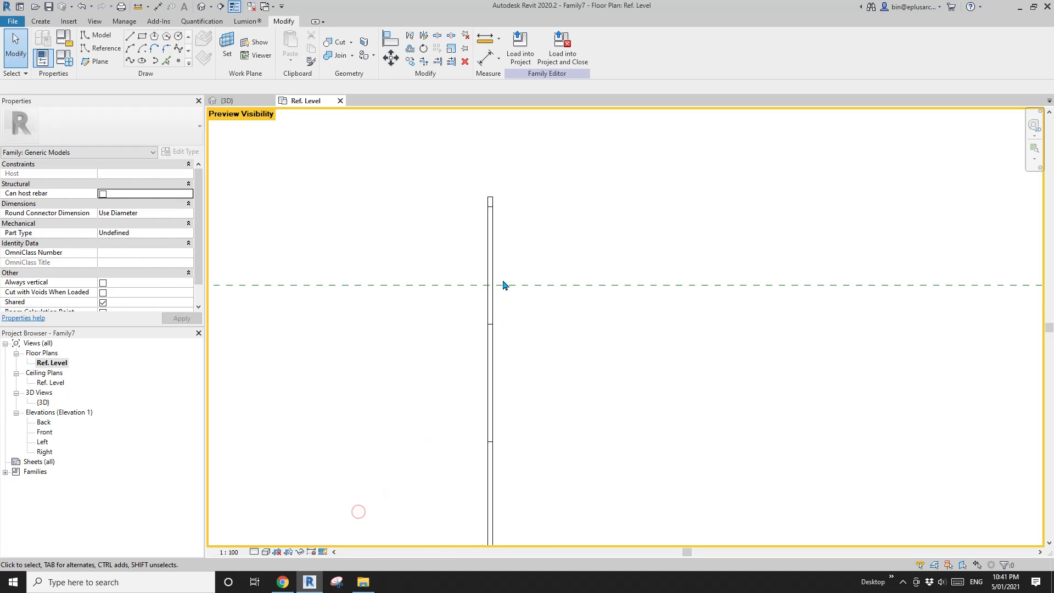
click(326, 552)
click(367, 513)
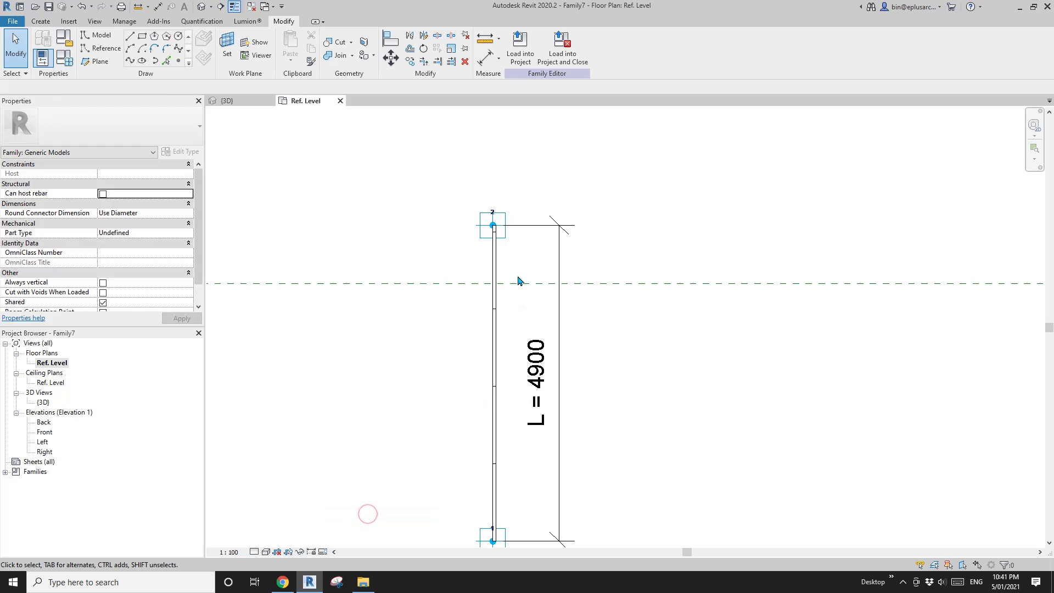
Step: Set the wall's length L back to 4800 mm by adjusting the distance from adaptive point 2
click(502, 229)
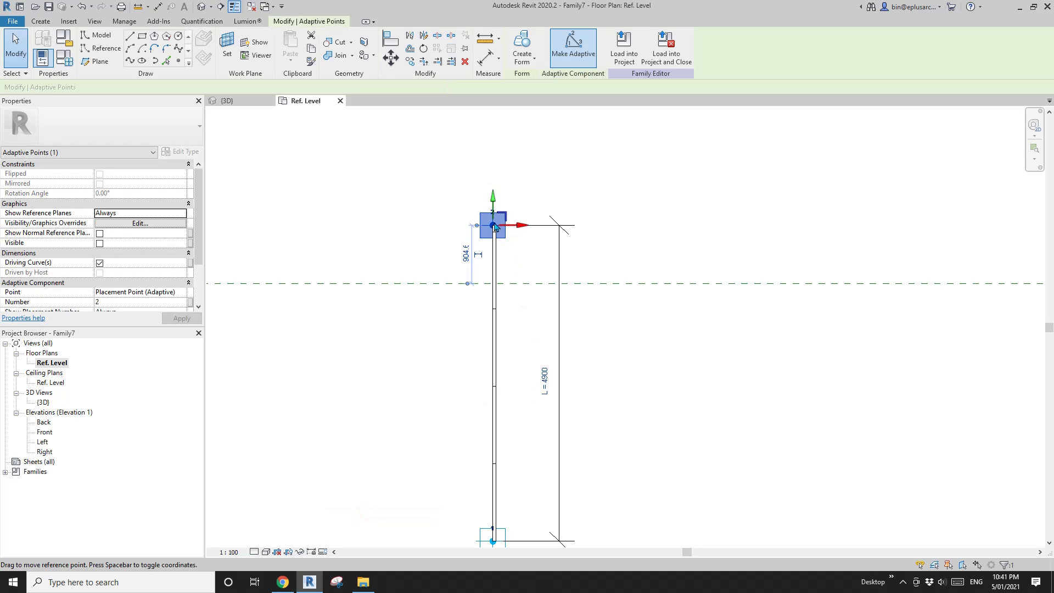
click(545, 383)
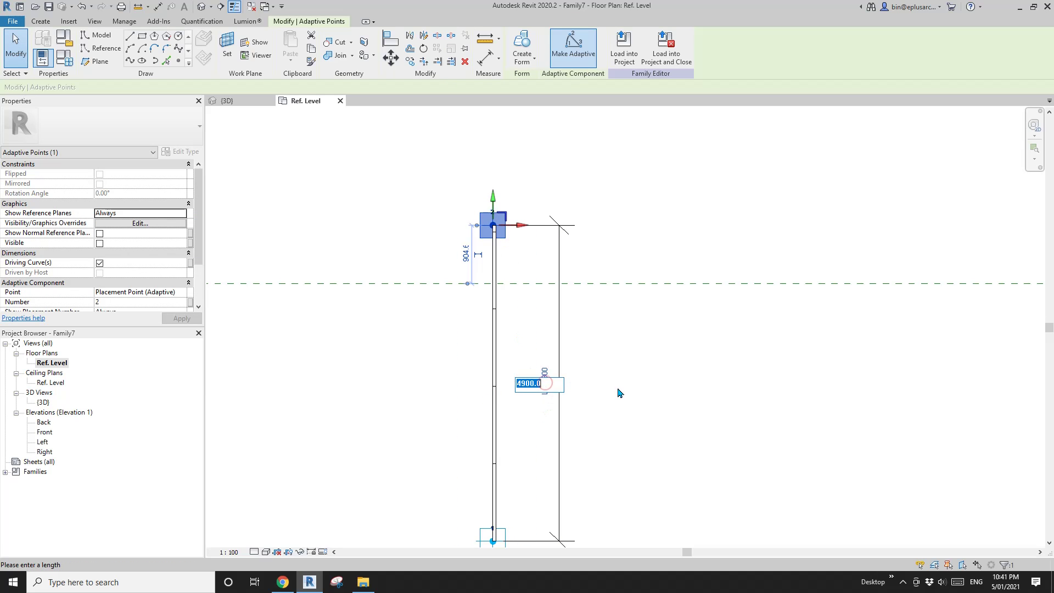
key(Return)
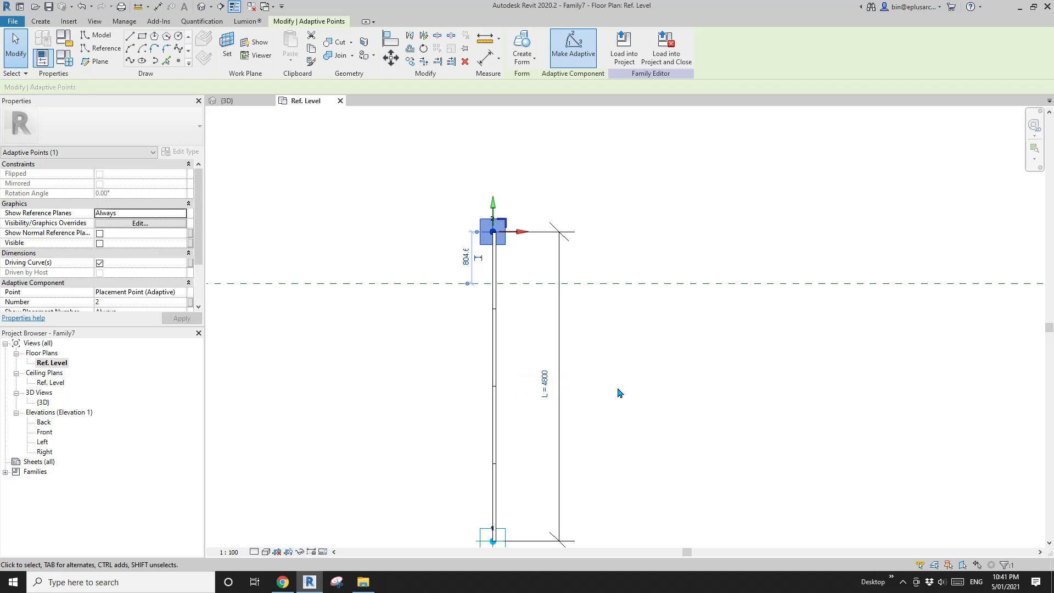
click(522, 249)
Step: Select the thin end panel at adaptive point 2, examine its Visible and W2 properties, and deselect it
scroll(497, 231, up, 8)
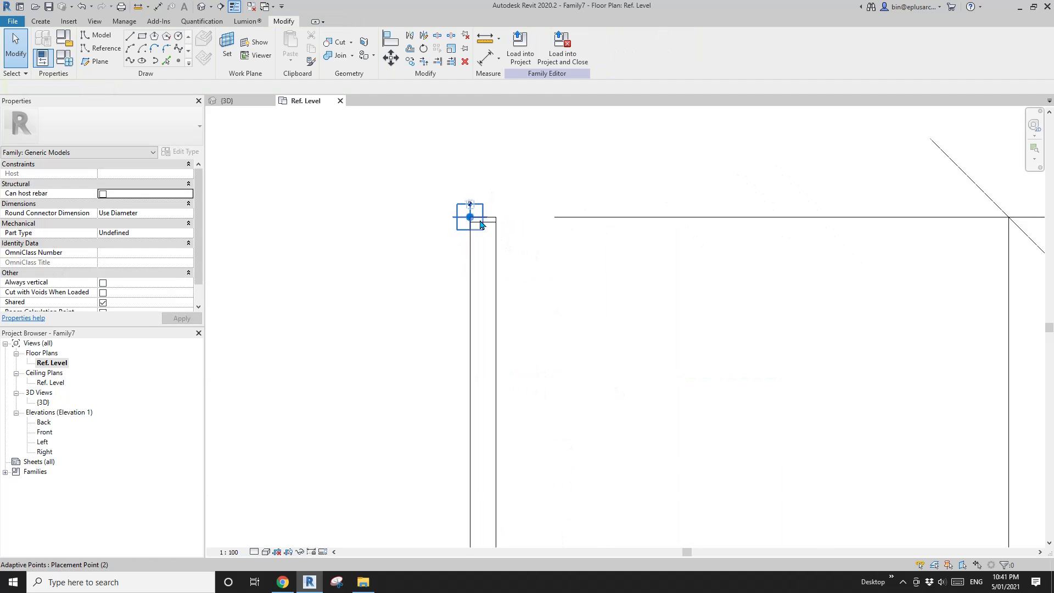
click(488, 218)
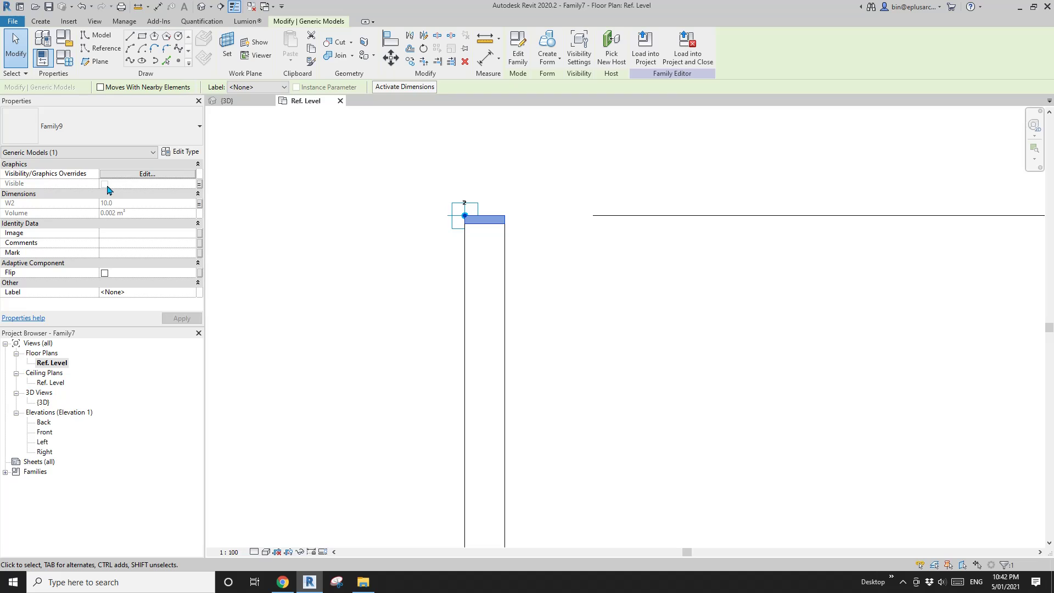
scroll(477, 304, down, 1)
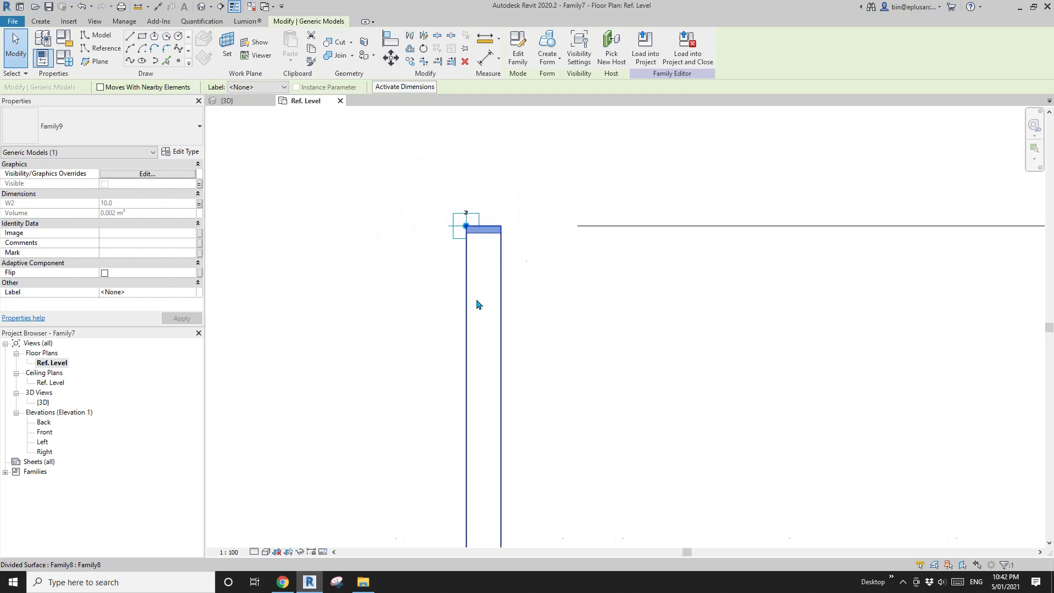
scroll(477, 304, down, 6)
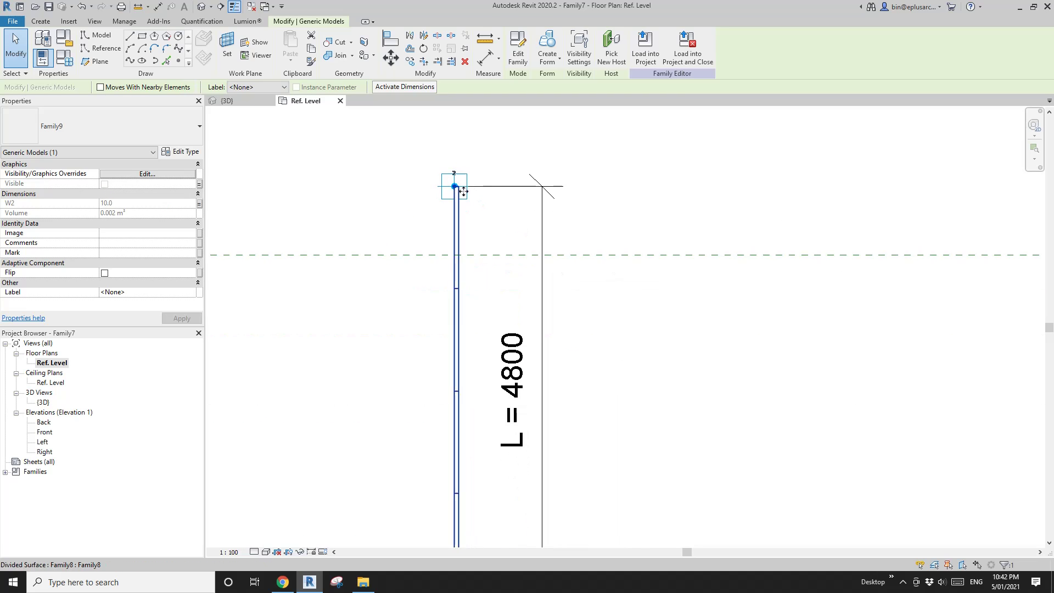
scroll(464, 218, down, 2)
scroll(438, 246, down, 2)
middle_drag(437, 244, 476, 225)
click(473, 221)
scroll(440, 250, down, 1)
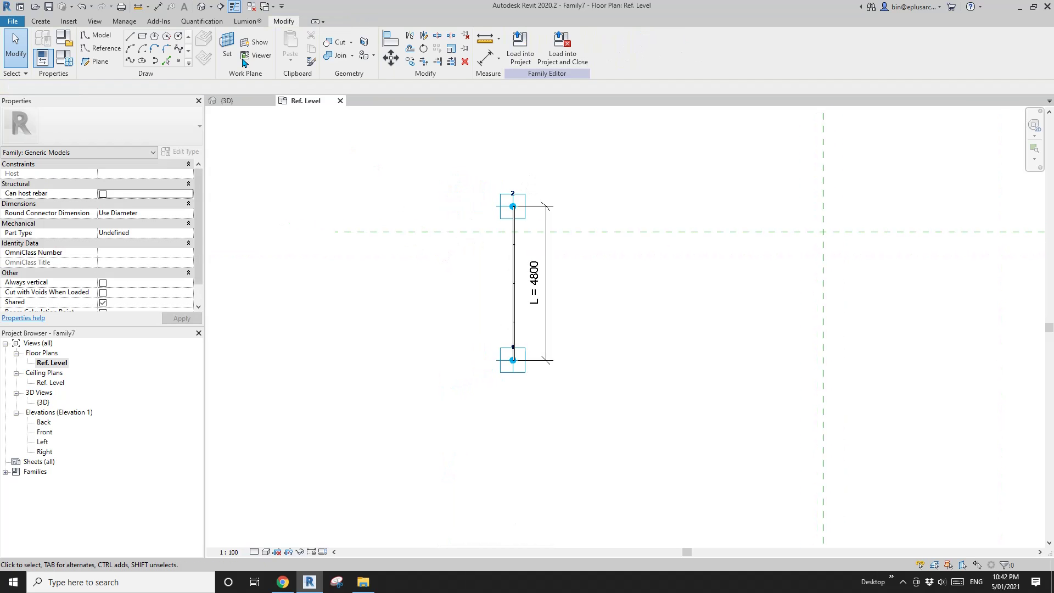
Step: In the default 3D view, move adaptive point 2 outward along the wall to lengthen L to about 5262 mm
click(202, 7)
shift+middle_drag(678, 369, 648, 328)
scroll(647, 327, up, 2)
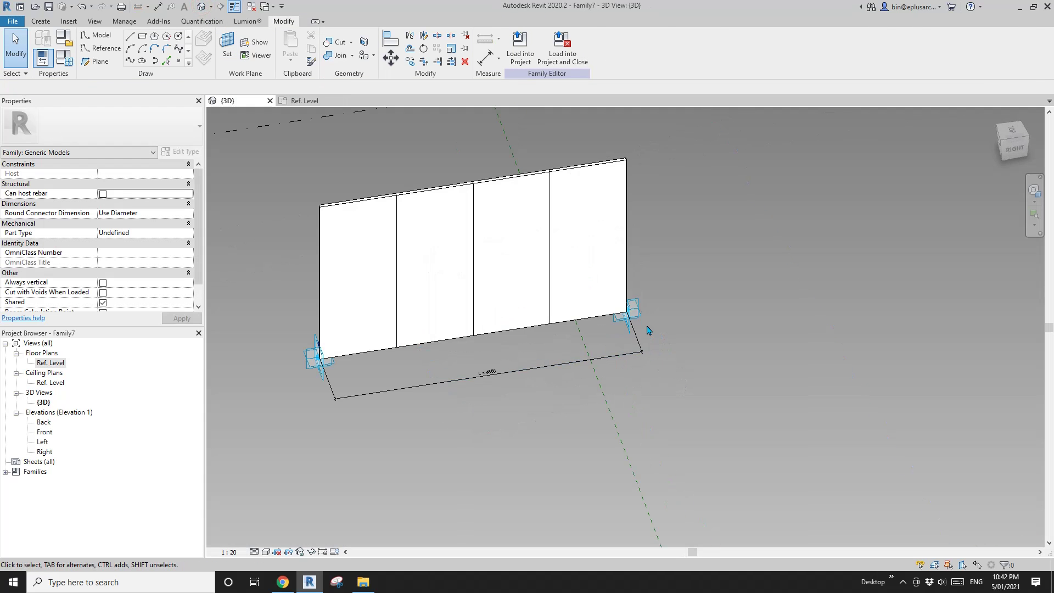
click(632, 313)
drag(632, 313, 718, 320)
scroll(610, 330, up, 3)
scroll(720, 325, down, 3)
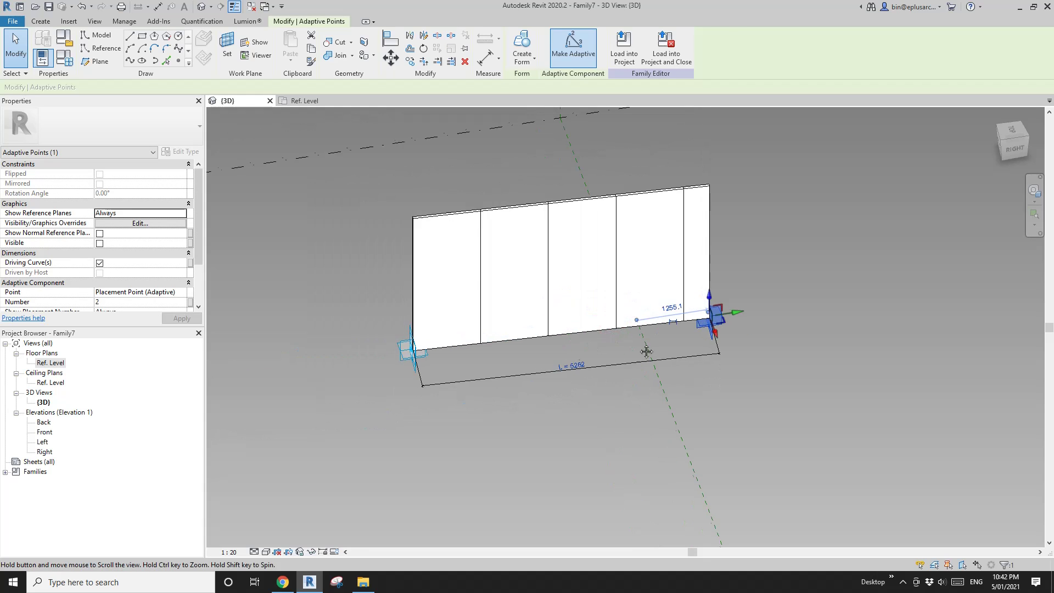
shift+middle_drag(648, 352, 640, 332)
scroll(644, 337, up, 1)
middle_drag(512, 297, 464, 295)
scroll(494, 297, up, 1)
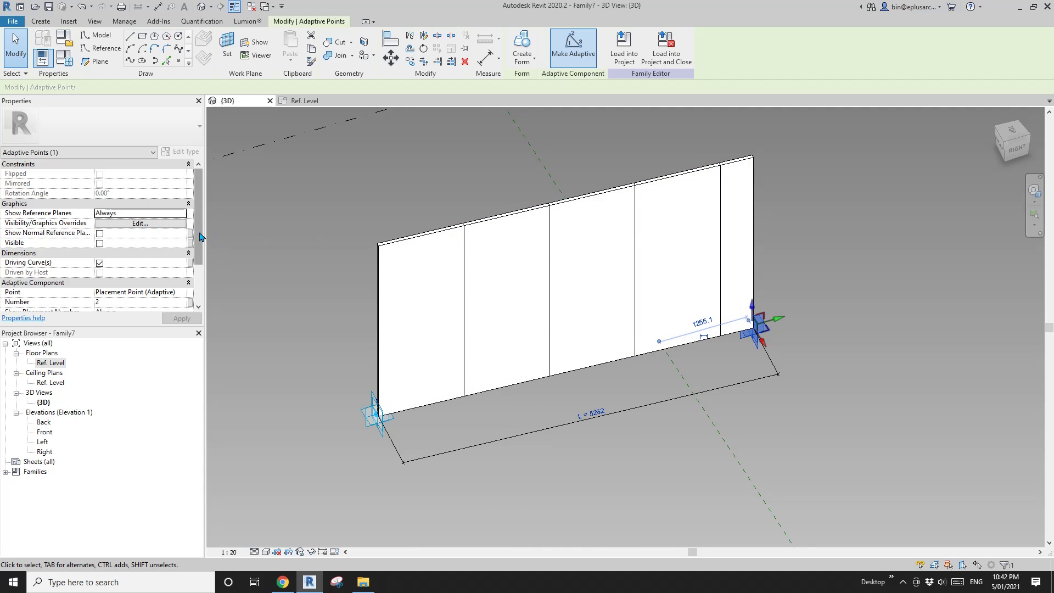
key(Escape)
Step: Set the family parameters H to 2400 mm and W1 to 900 mm, and accept the changes
click(66, 57)
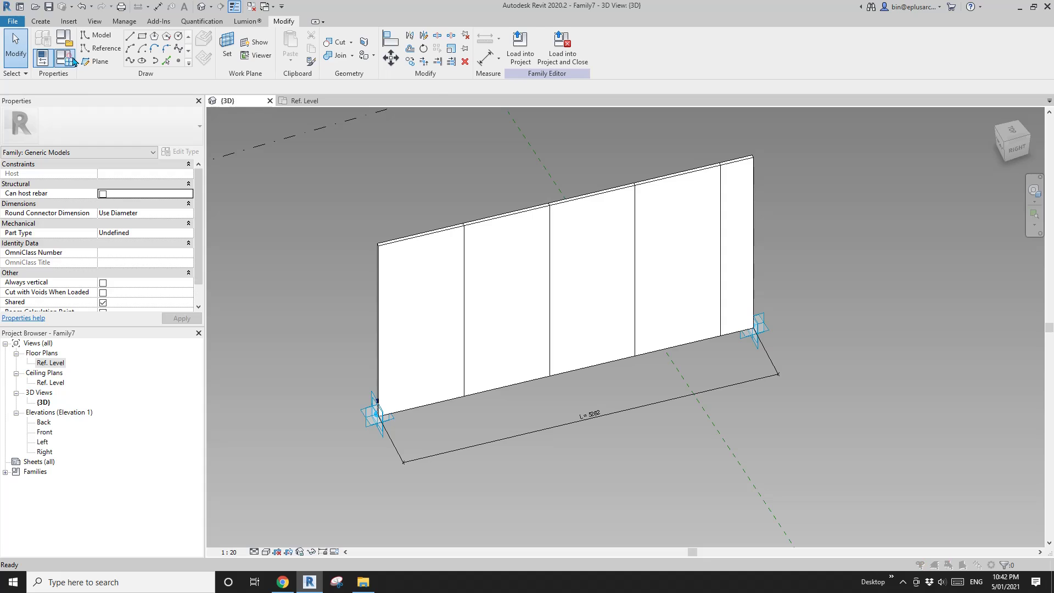
click(200, 181)
text(24)
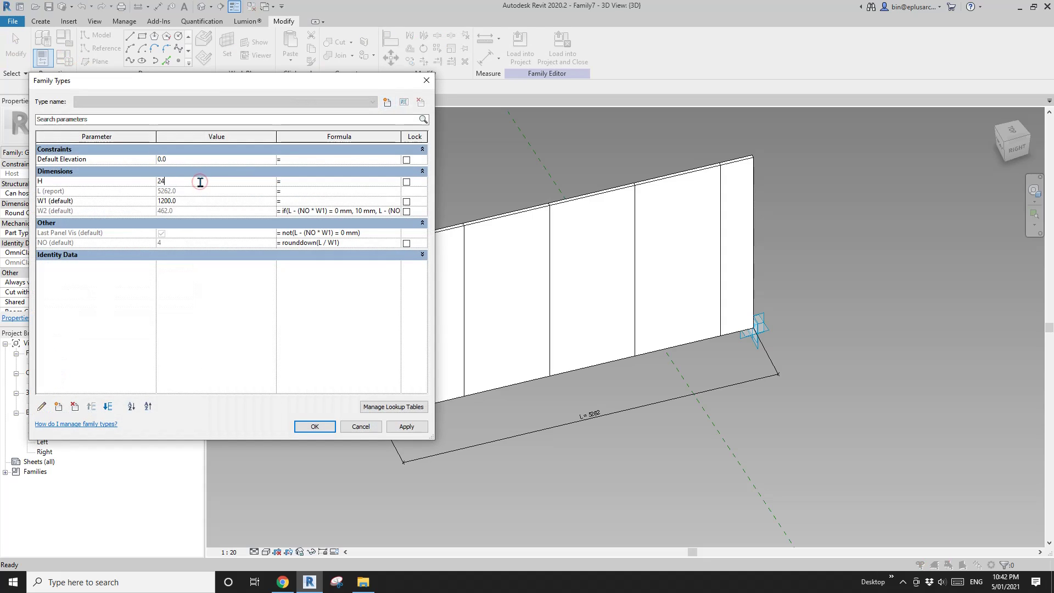
text(00)
click(418, 430)
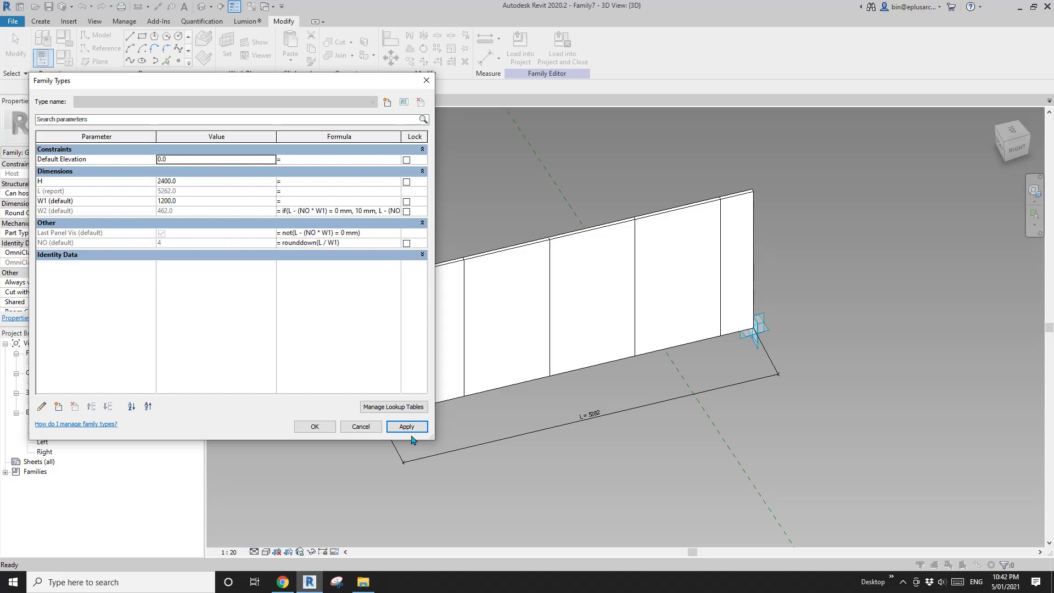
click(197, 202)
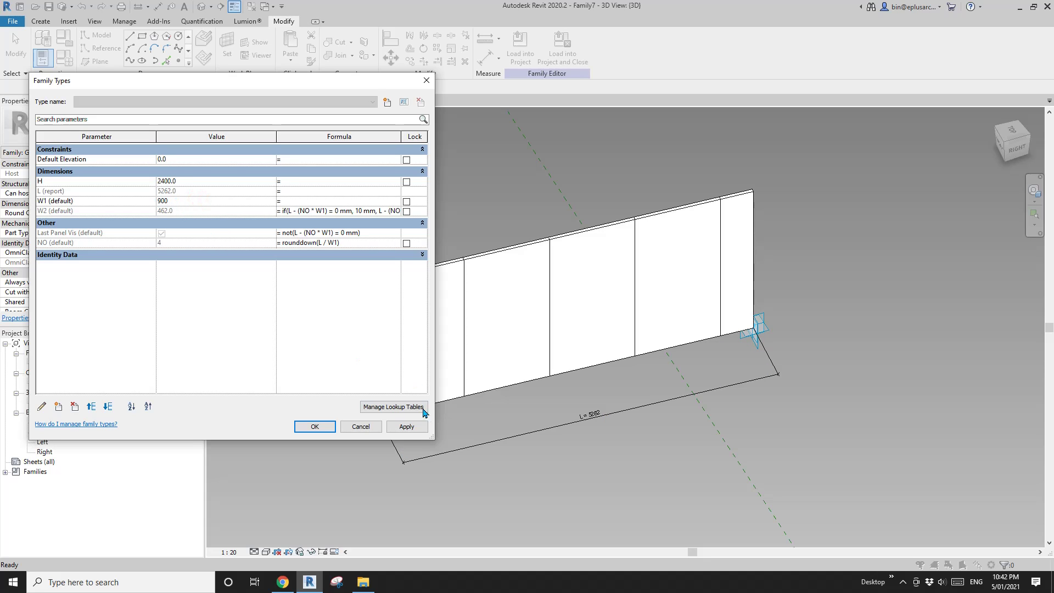
click(406, 427)
click(314, 427)
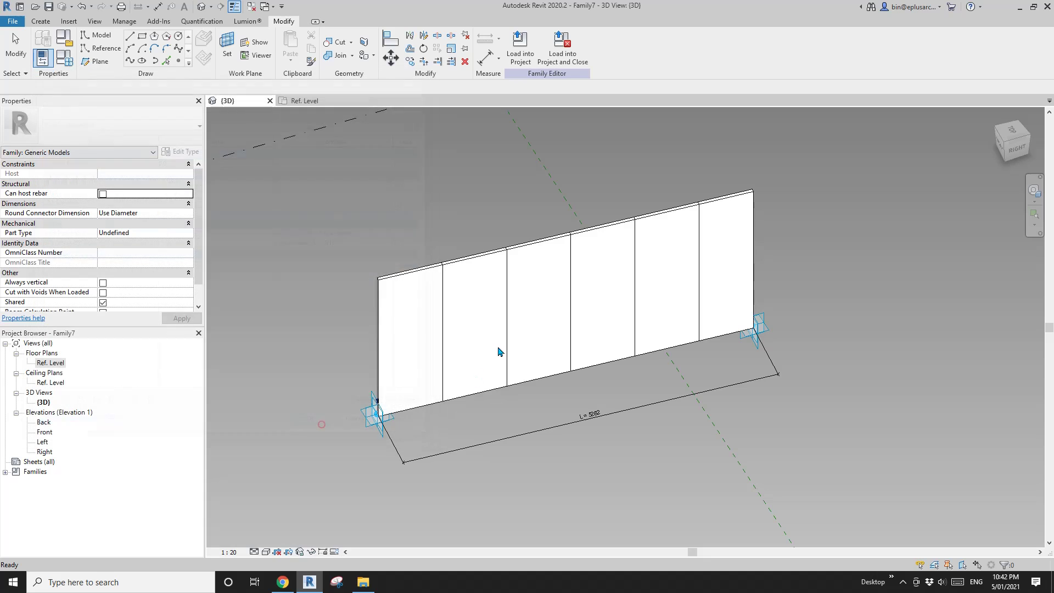
Step: Create a new project from the Architectural Template
scroll(503, 346, up, 2)
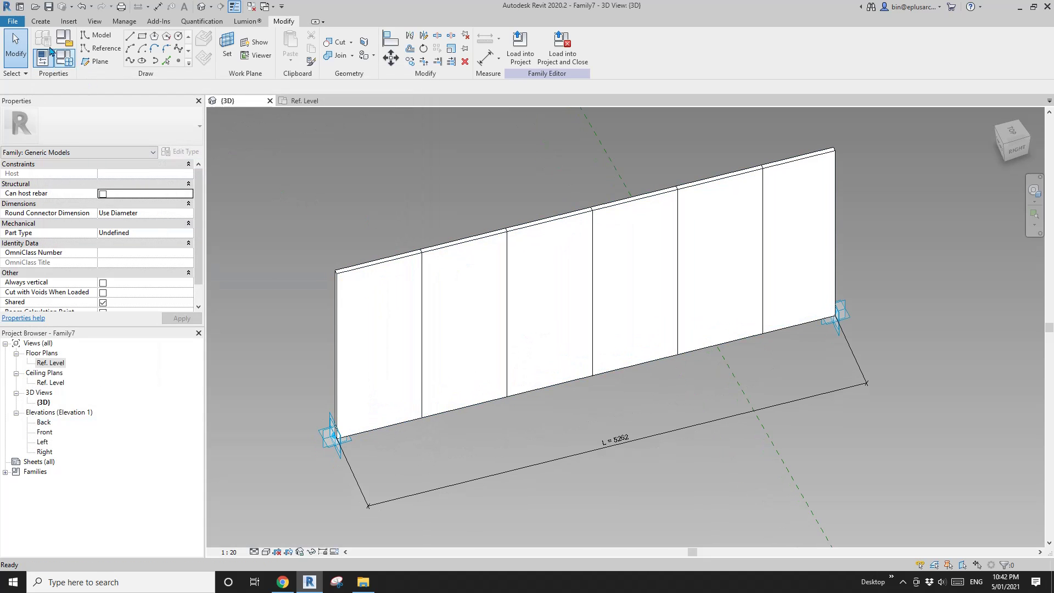
click(18, 25)
mouse_move(22, 70)
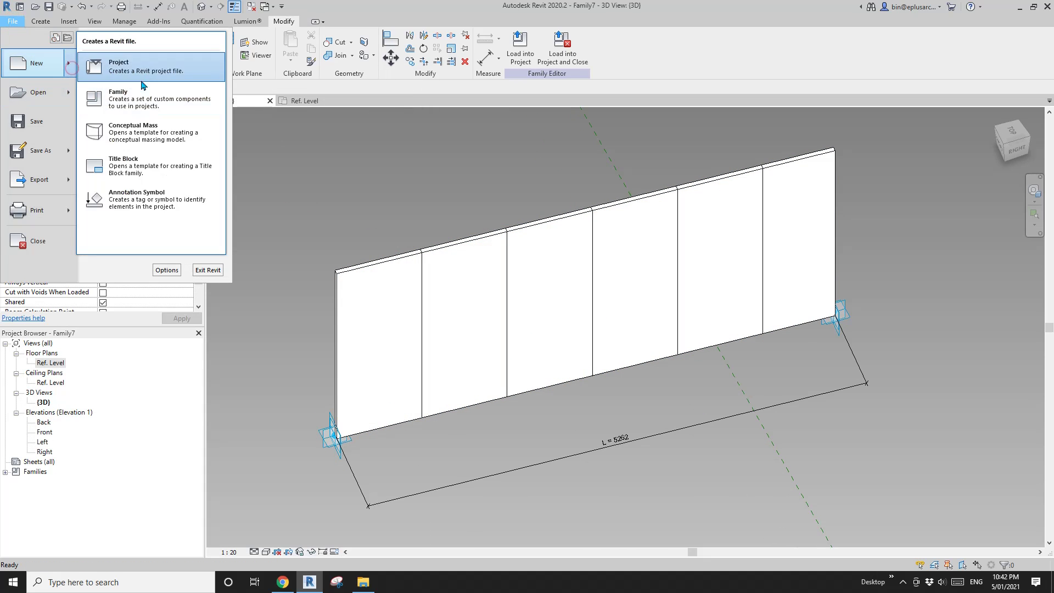
click(141, 77)
click(285, 182)
click(261, 206)
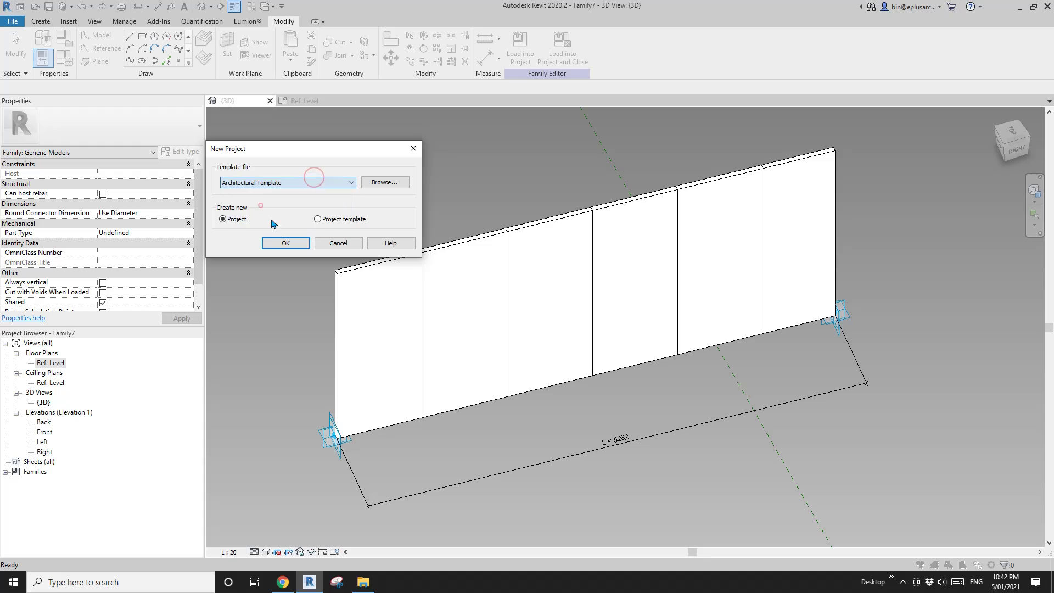
click(284, 242)
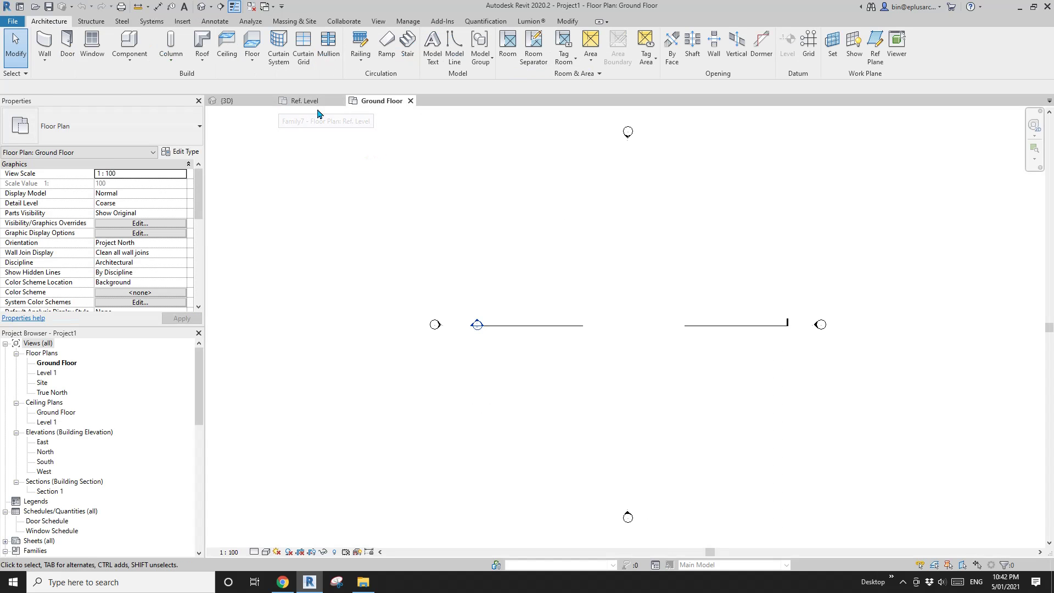
Step: Load the panelled wall family into the new project and place it between two points on the Ground Floor plan, about 11225 mm long
click(253, 101)
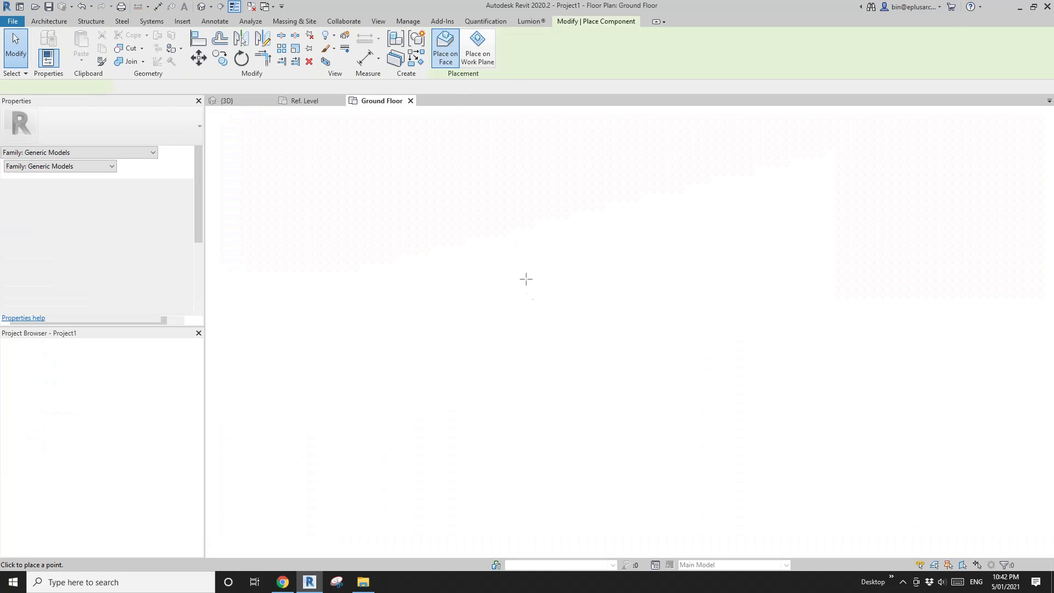
click(582, 302)
click(666, 293)
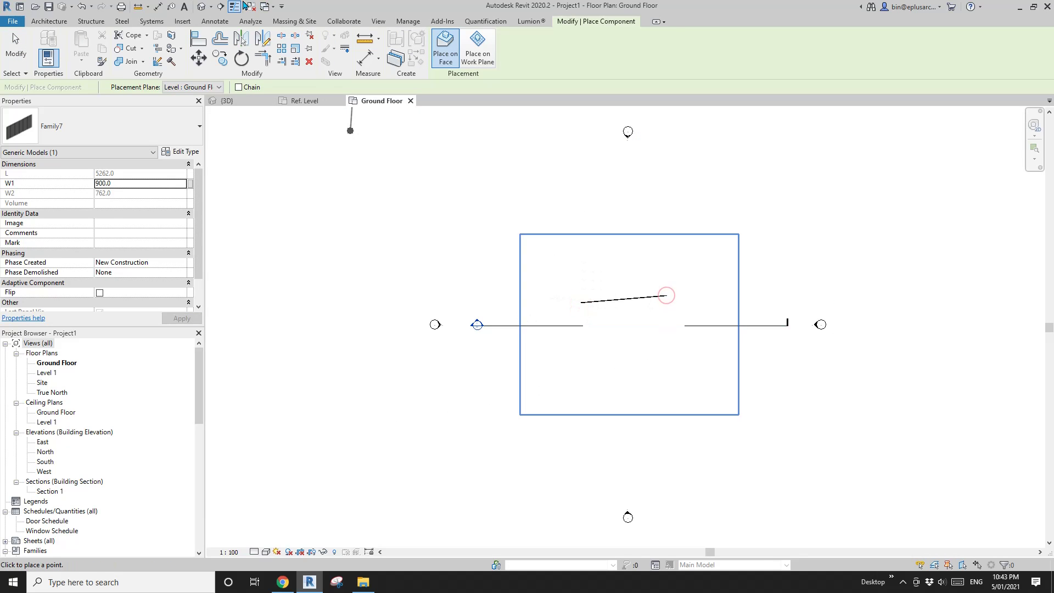
Step: Open the project's default 3D view, select the placed wall and examine its panels and its L, W1 and W2 values
click(202, 7)
key(Escape)
scroll(640, 312, up, 2)
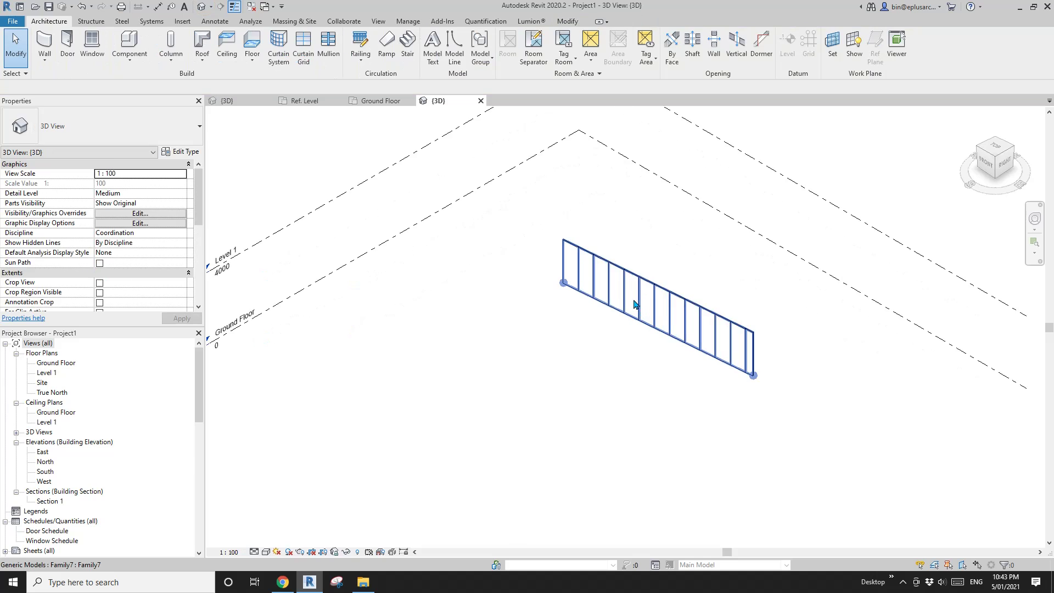
click(635, 303)
shift+middle_drag(633, 300, 776, 304)
scroll(681, 308, up, 2)
middle_drag(639, 314, 631, 323)
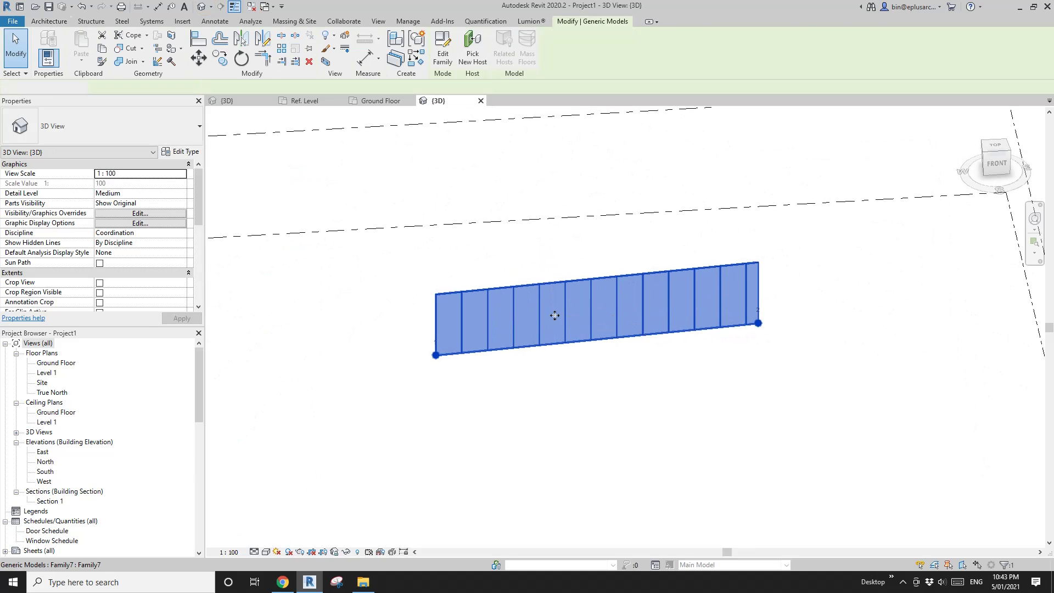
key(Escape)
click(727, 315)
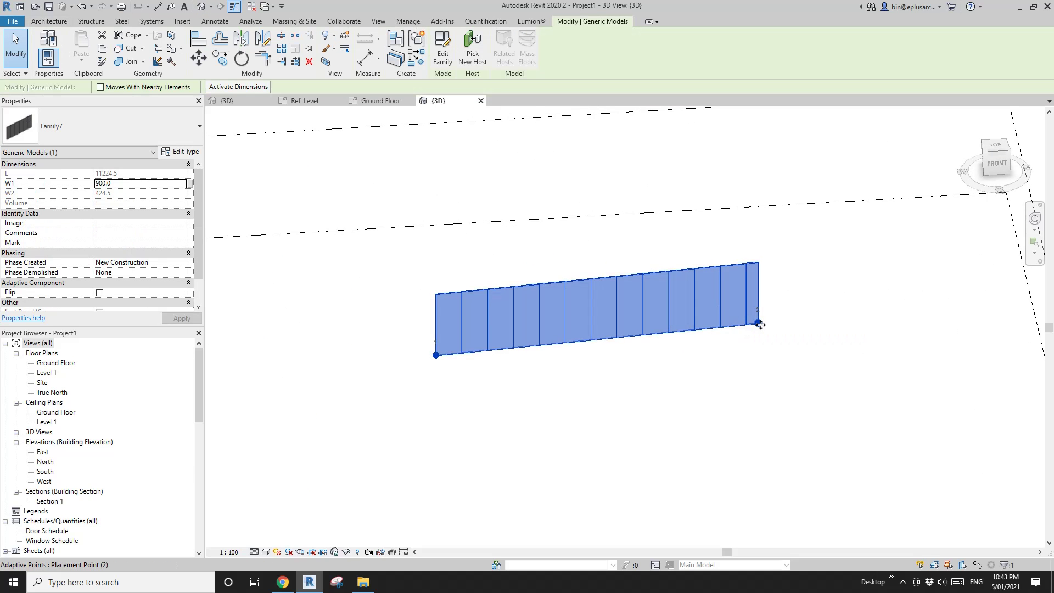
Step: Select the wall's adaptive point 2 and move it inward along the wall to shorten it to about seven panels
click(759, 324)
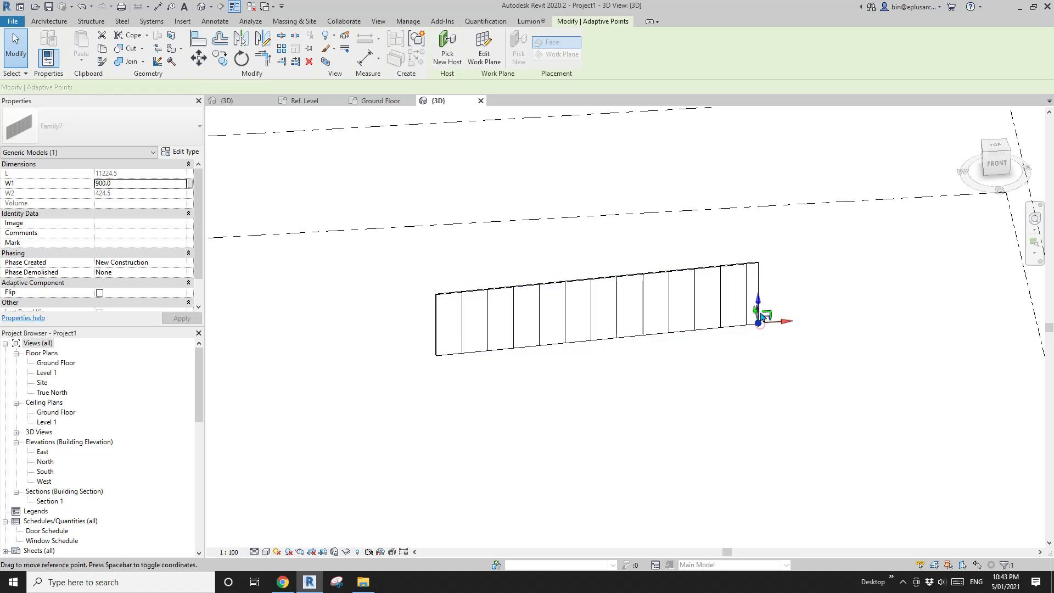
shift+middle_drag(779, 326, 786, 353)
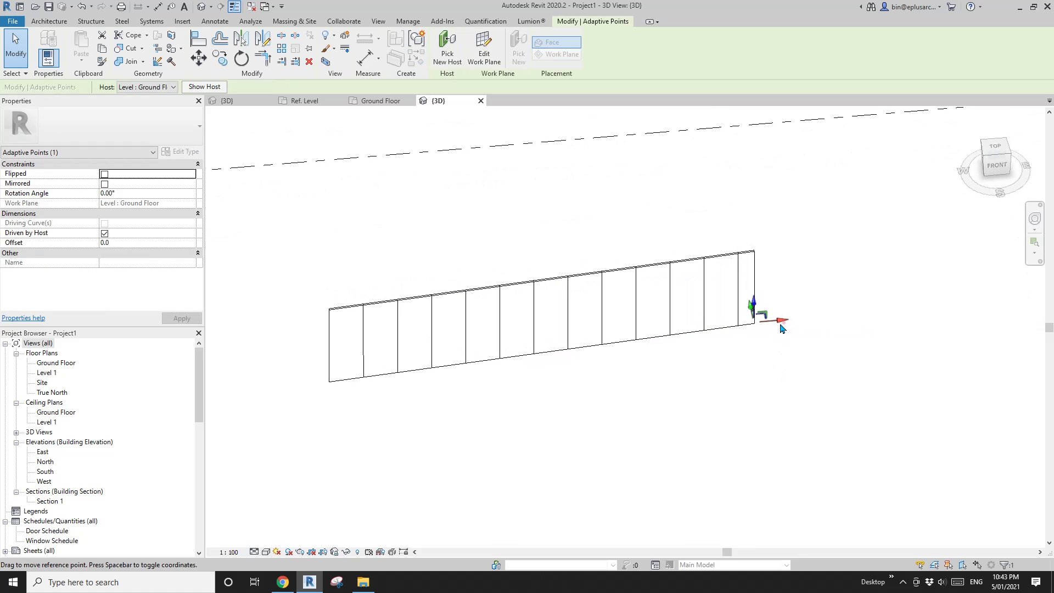
drag(782, 322, 601, 368)
shift+middle_drag(577, 351, 477, 407)
scroll(593, 329, up, 2)
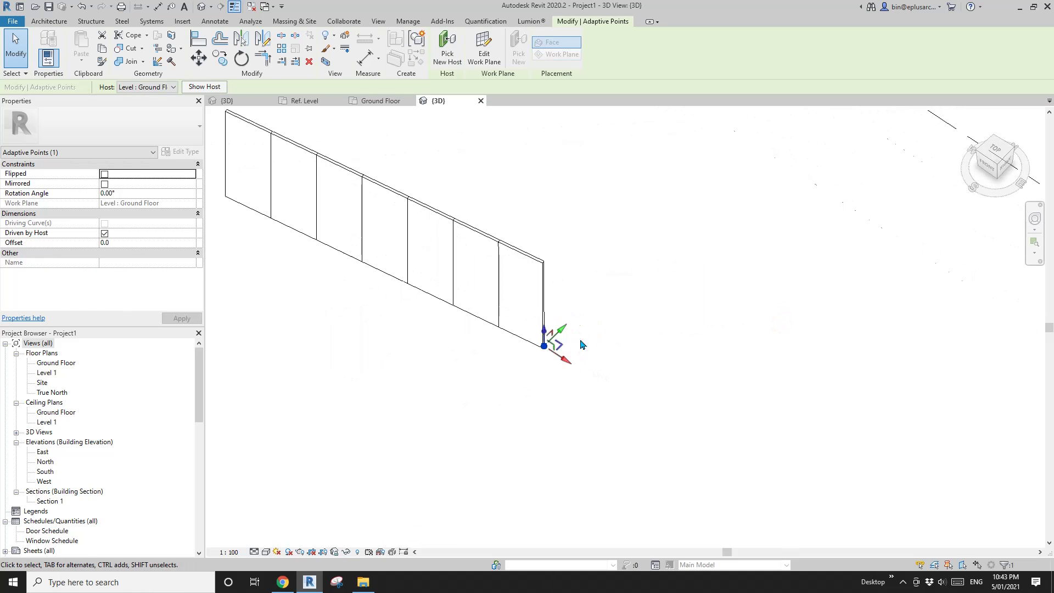
Step: Shift adaptive point 2 again so the wall has six full panels plus a very thin end panel, and deselect it
drag(562, 344, 559, 287)
scroll(552, 295, down, 2)
middle_drag(497, 314, 649, 275)
scroll(540, 324, up, 3)
key(Escape)
scroll(541, 330, down, 1)
shift+middle_drag(568, 337, 532, 329)
scroll(582, 322, up, 1)
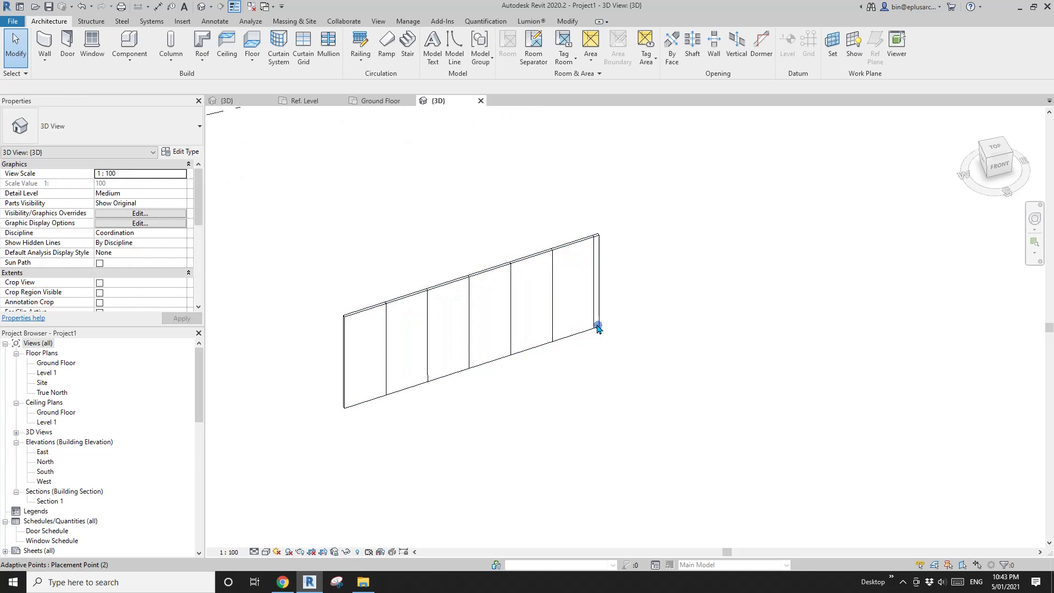
Step: Move adaptive point 2 slightly outward to widen the end panel beyond the six full panels, and clear the selection
click(597, 323)
drag(624, 320, 647, 315)
shift+middle_drag(563, 322, 584, 321)
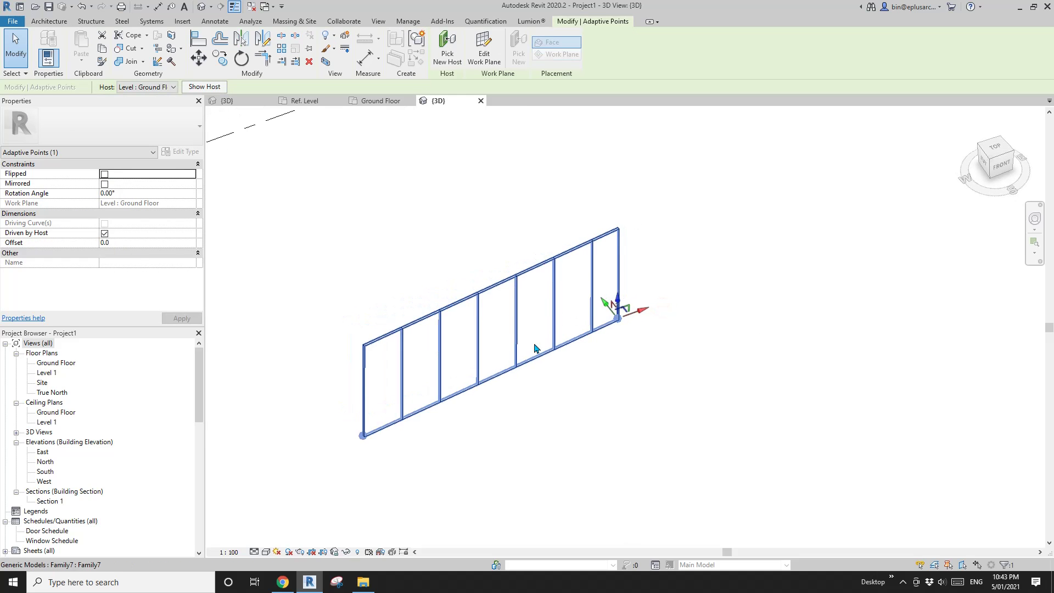
middle_drag(476, 380, 557, 364)
scroll(558, 363, up, 2)
click(695, 385)
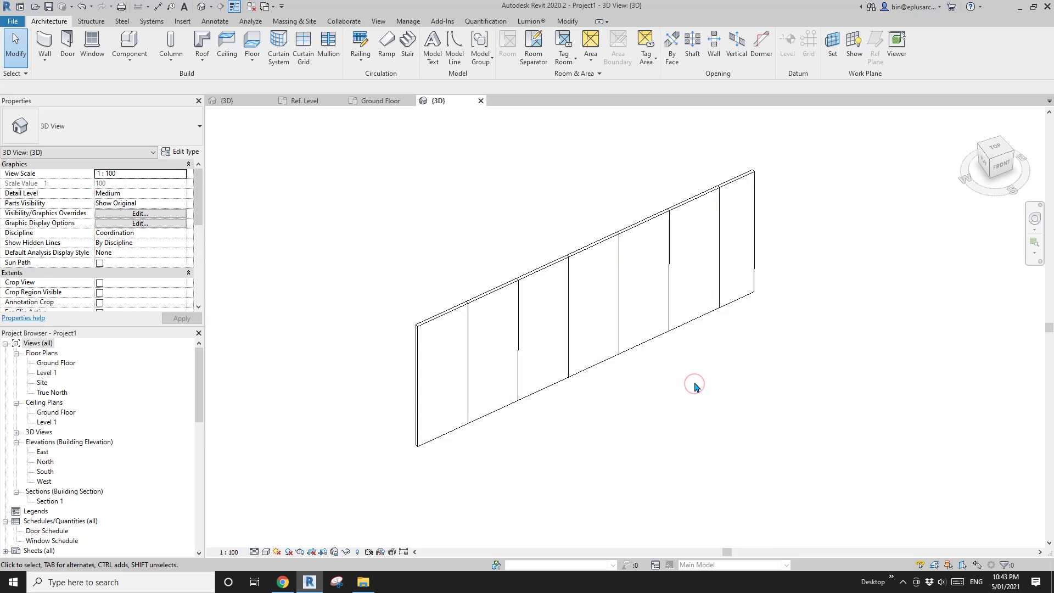